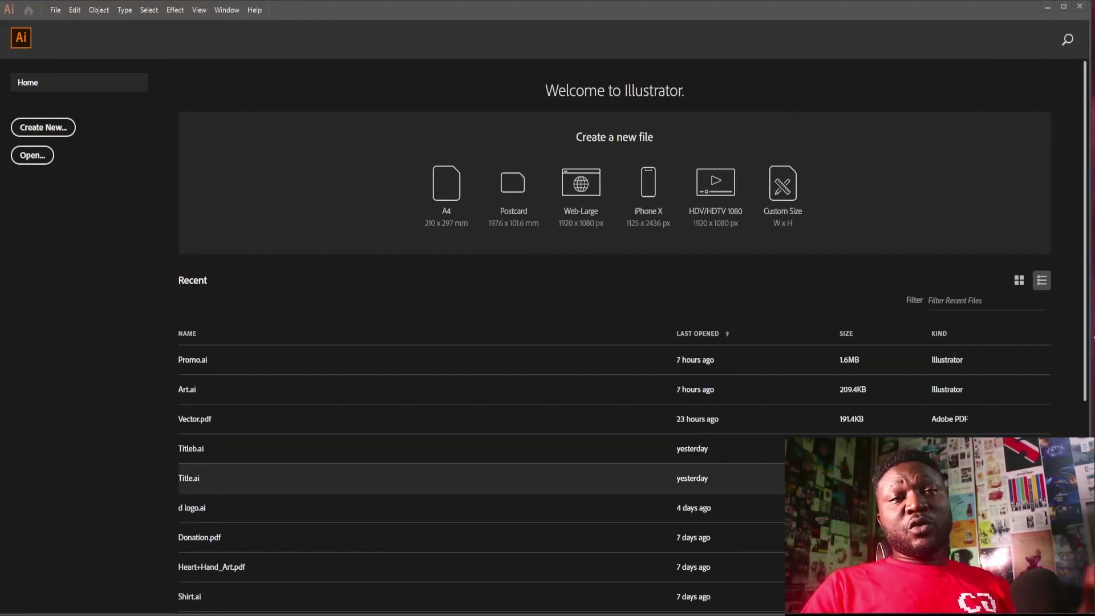
- Create a new 800 x 800 px document named C_card with one artboard
click(55, 10)
click(57, 23)
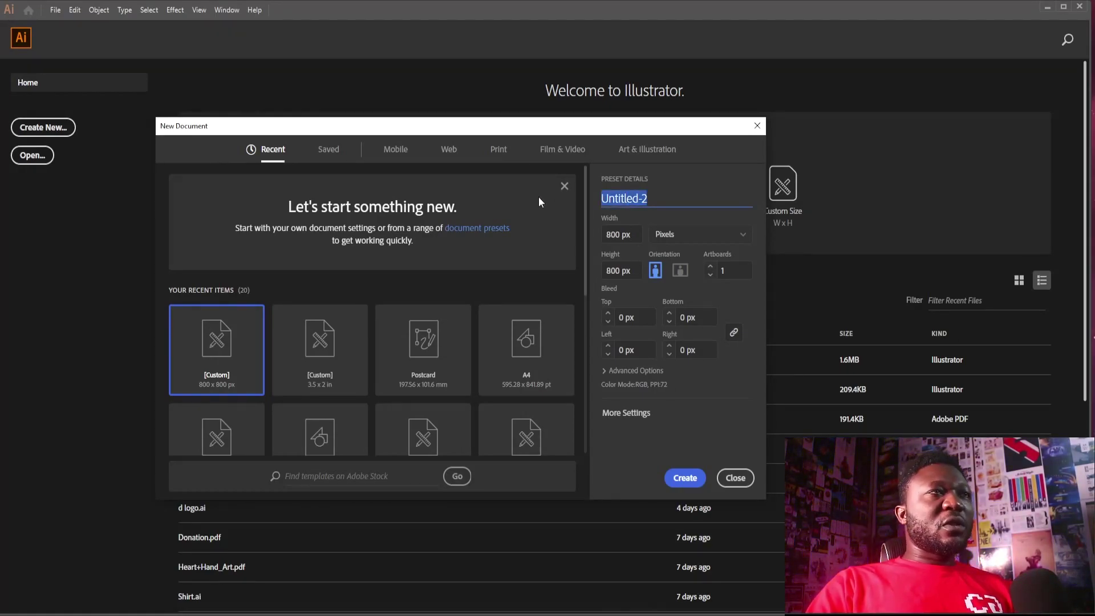
text(C_card)
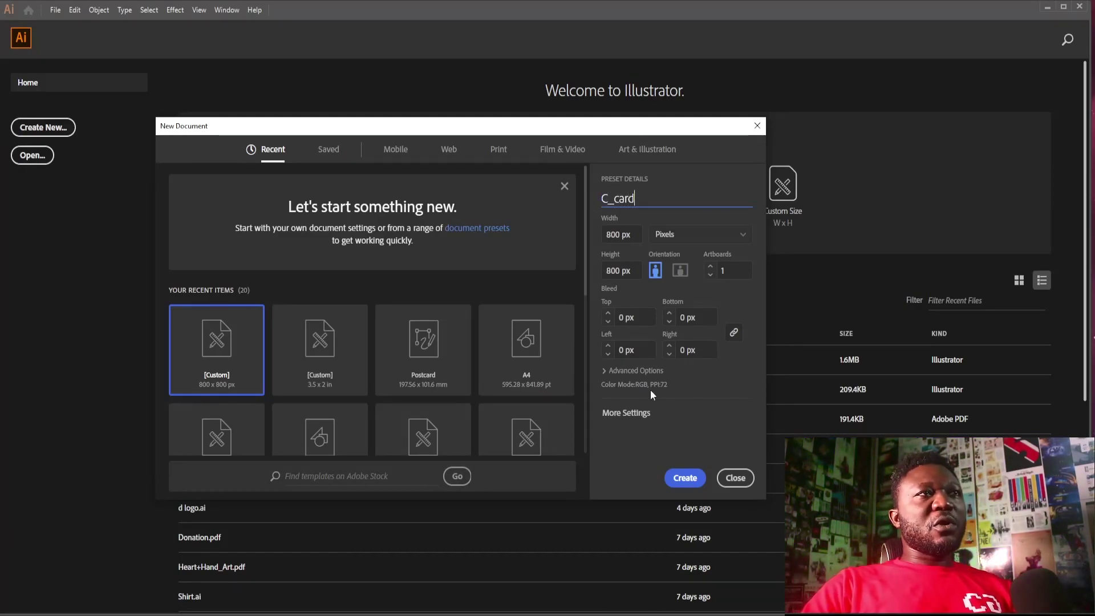
click(680, 479)
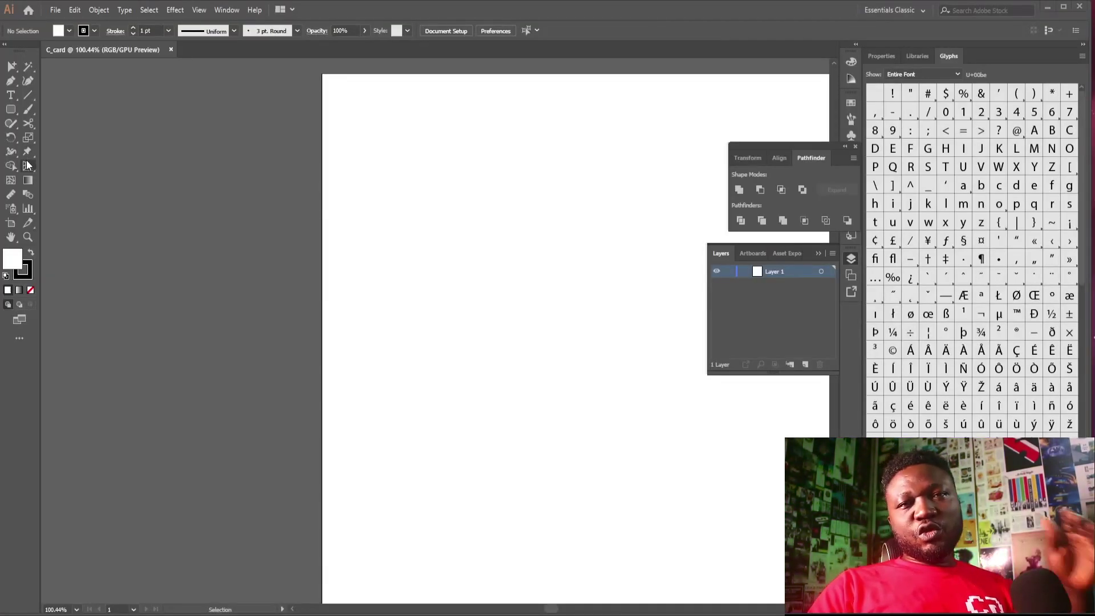
- Draw a triangle about 219 x 190 px on the artboard using the Star tool reduced to three points
click(10, 114)
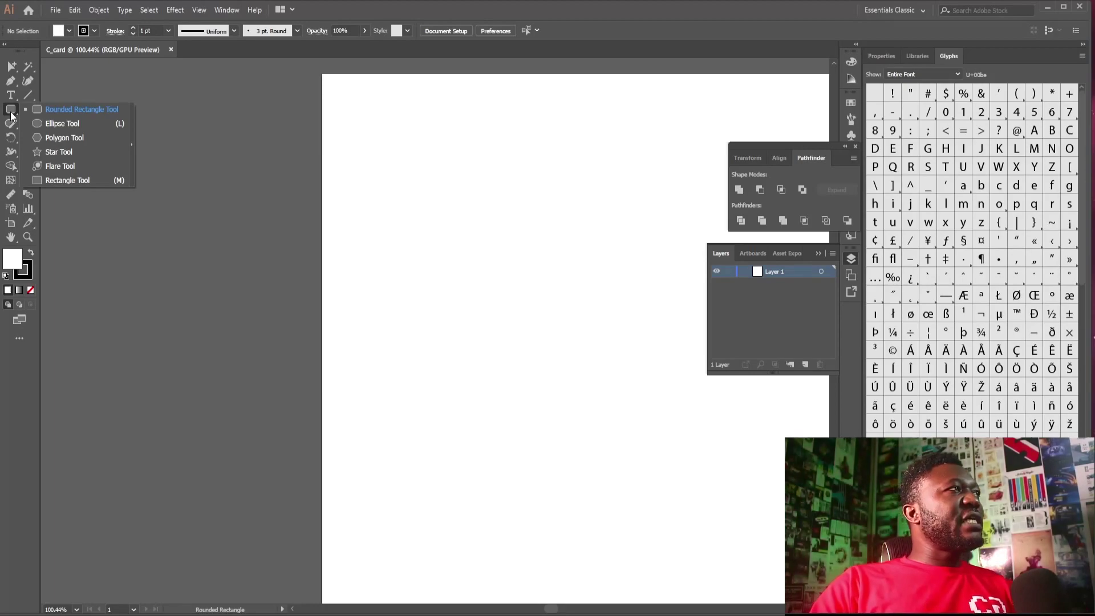
click(71, 151)
mouse_move(464, 229)
mouse_down()
mouse_move(531, 308)
mouse_move(597, 361)
mouse_move(599, 306)
mouse_move(611, 349)
mouse_move(589, 323)
mouse_move(430, 298)
mouse_move(408, 362)
mouse_move(410, 340)
mouse_up()
key(Down)
key(Down)
drag(27, 67, 61, 83)
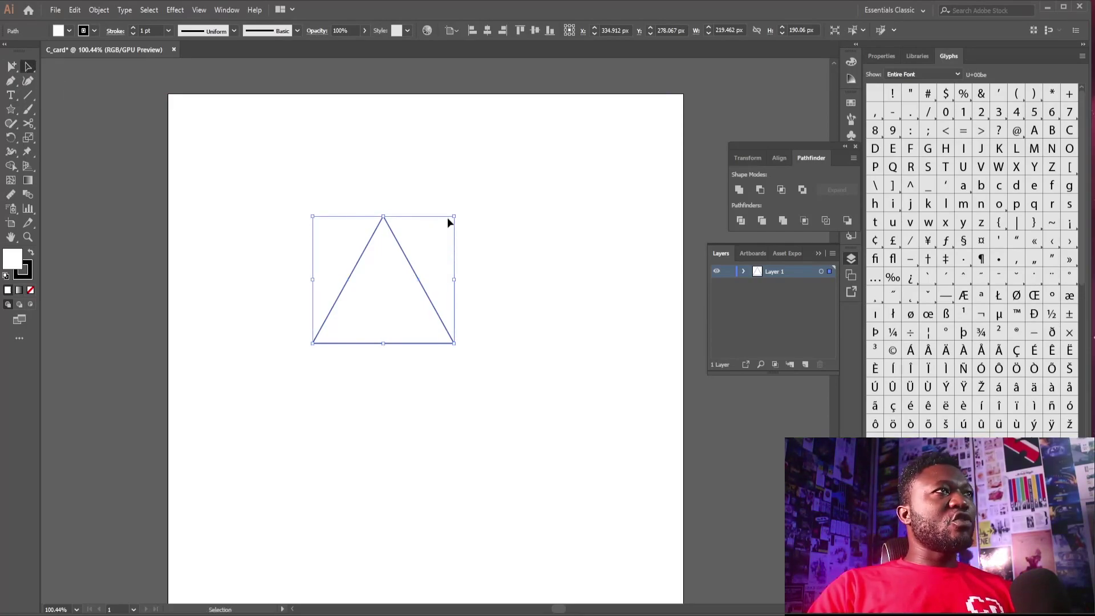
- Scale the triangle down to about 168 px wide, move it to the artboard's upper middle and slightly shorten its height
drag(454, 214, 421, 246)
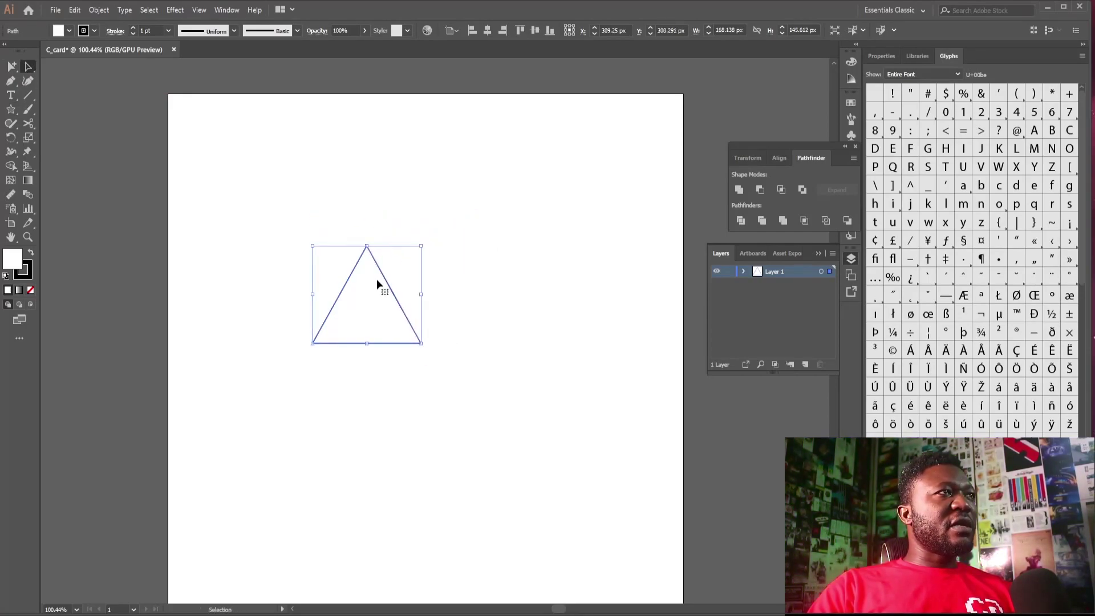
drag(387, 283, 438, 234)
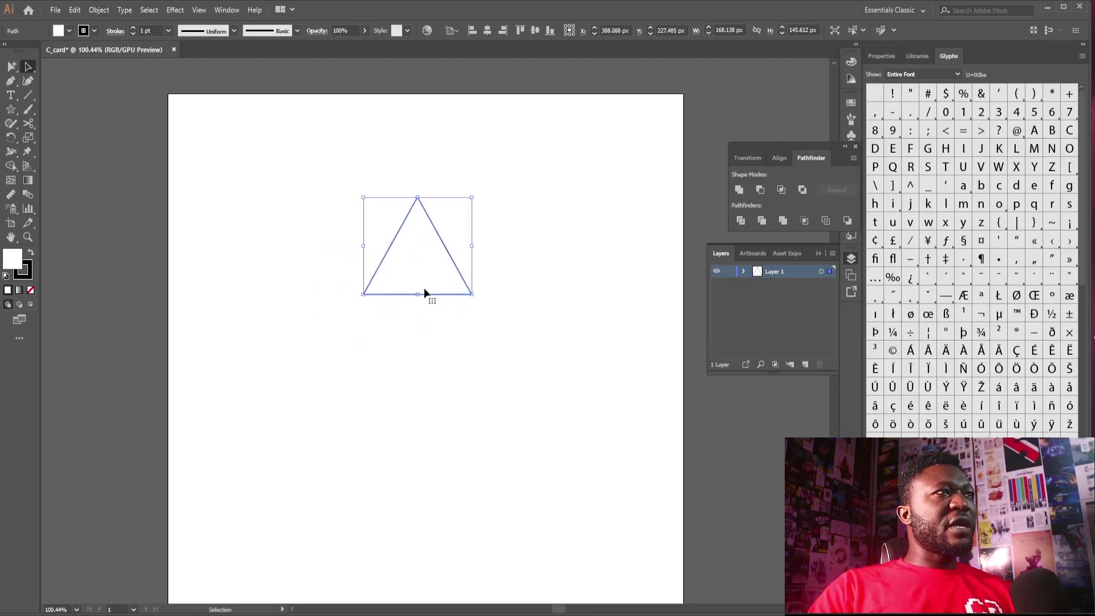
mouse_move(417, 293)
mouse_down()
mouse_move(427, 296)
mouse_move(418, 280)
mouse_up()
- Stack two progressively larger triangle copies below the first, overlapping like tree tiers, with the lowest about 264 px wide
drag(473, 197, 484, 227)
drag(433, 289, 426, 333)
drag(484, 291, 504, 275)
key(ctrl+shift+a)
drag(422, 312, 423, 324)
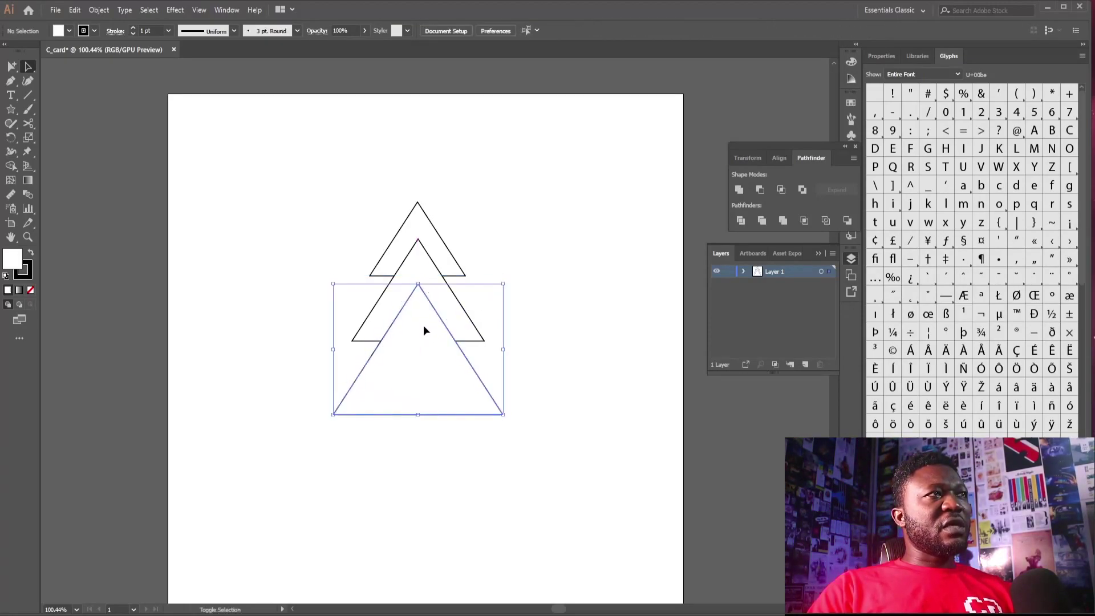
- Center the three triangles horizontally on the artboard and unite them into a single tree silhouette
click(561, 311)
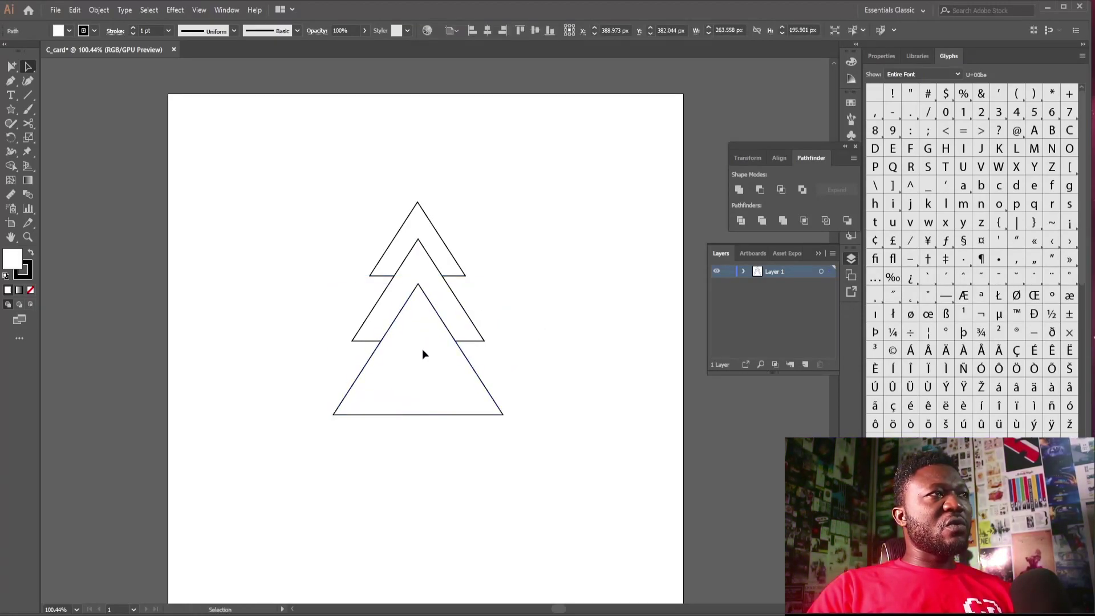
click(423, 348)
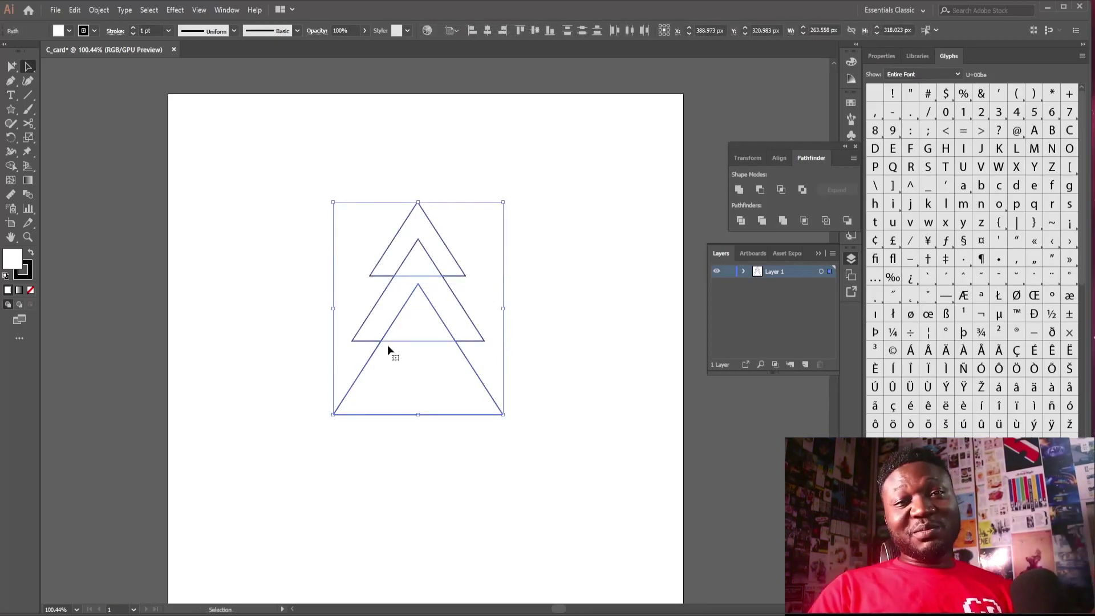
click(492, 33)
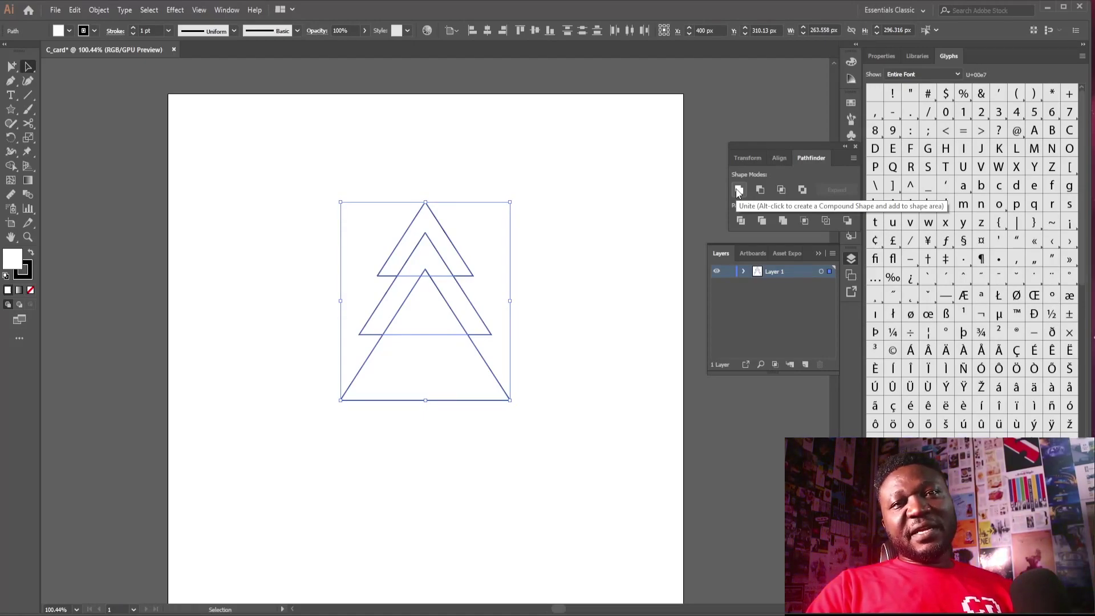
click(233, 11)
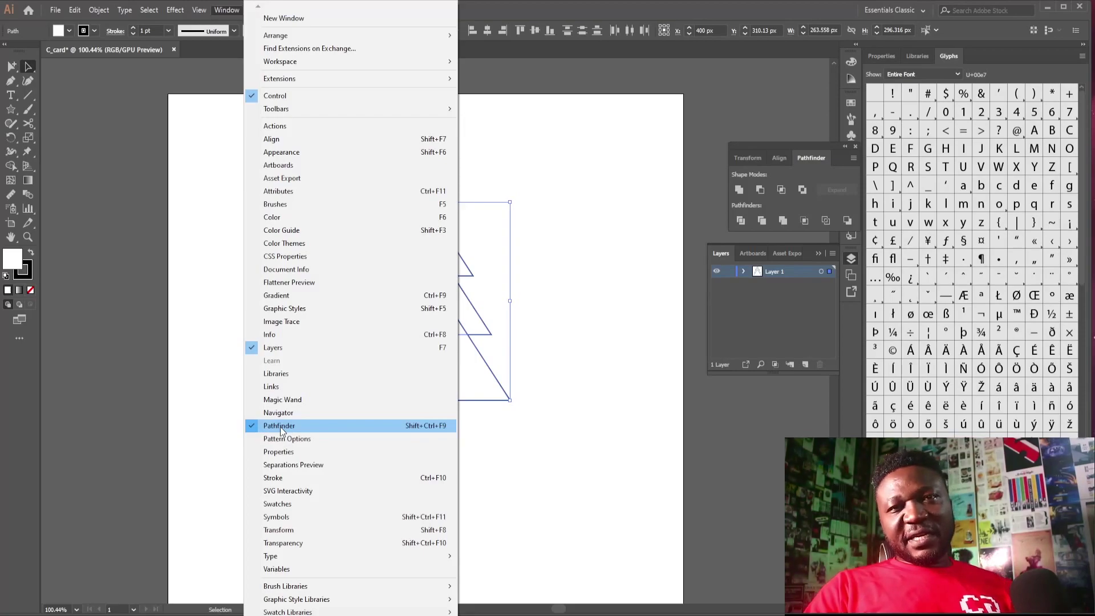
click(739, 191)
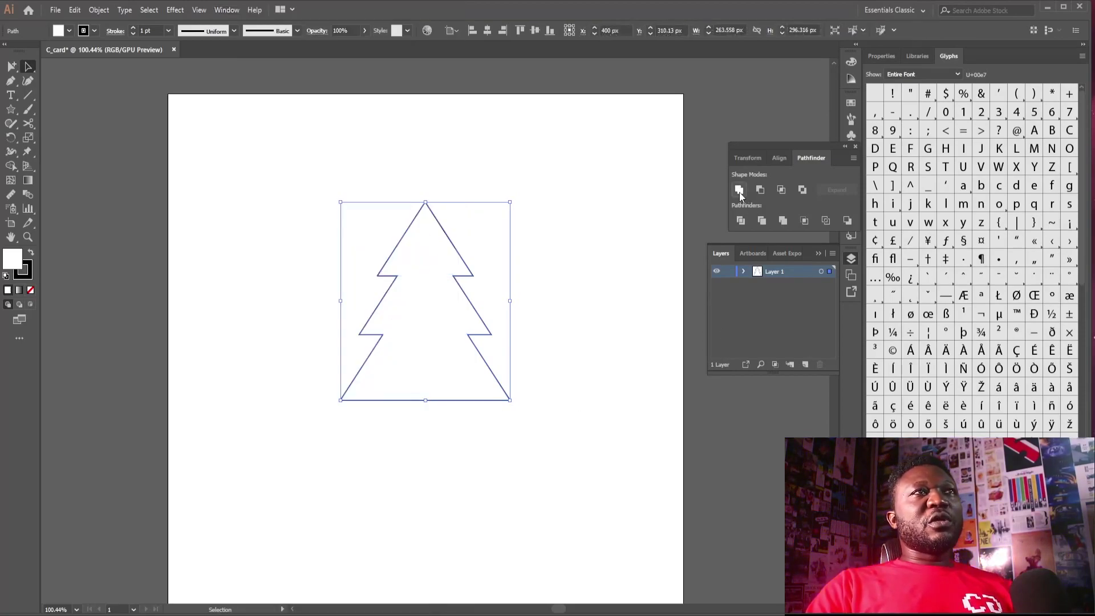
- Slightly round all corners of the tree outline with the Direct Selection tool's live corners
click(31, 72)
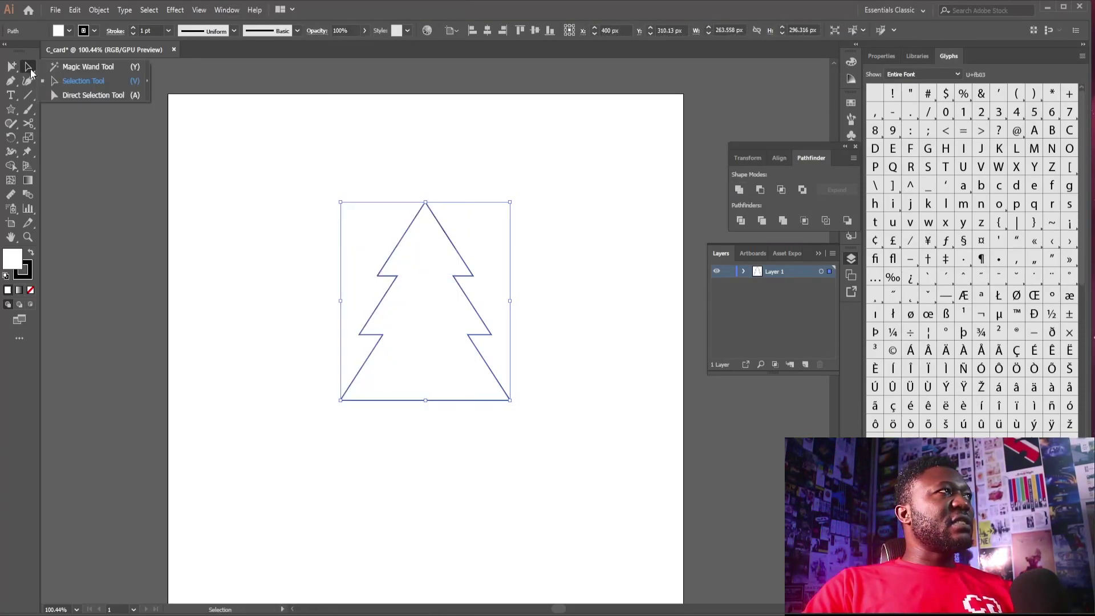
click(66, 95)
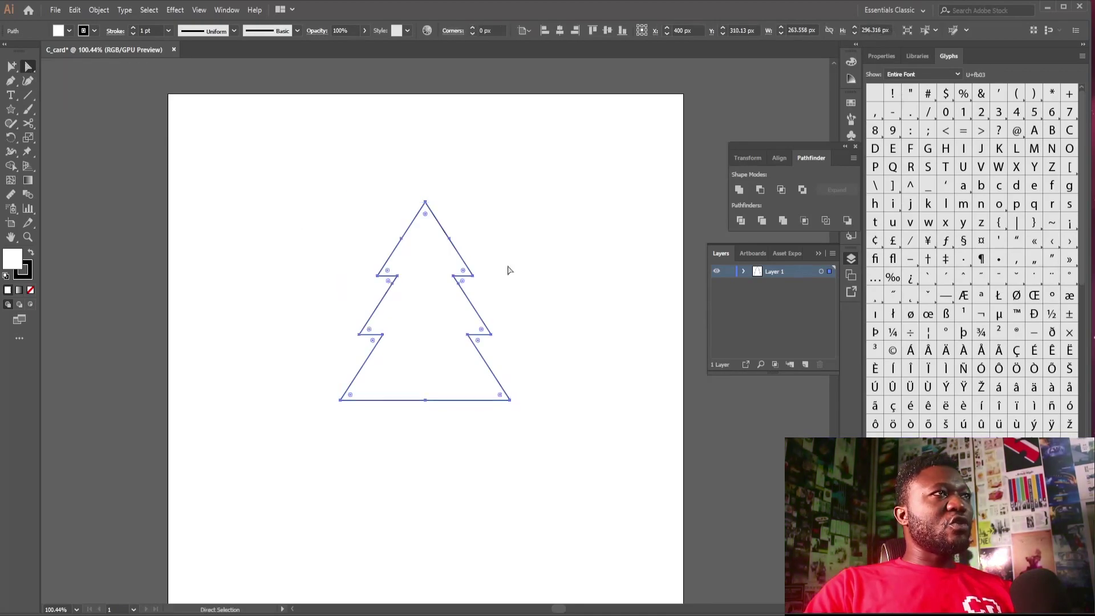
scroll(454, 224, up, 3)
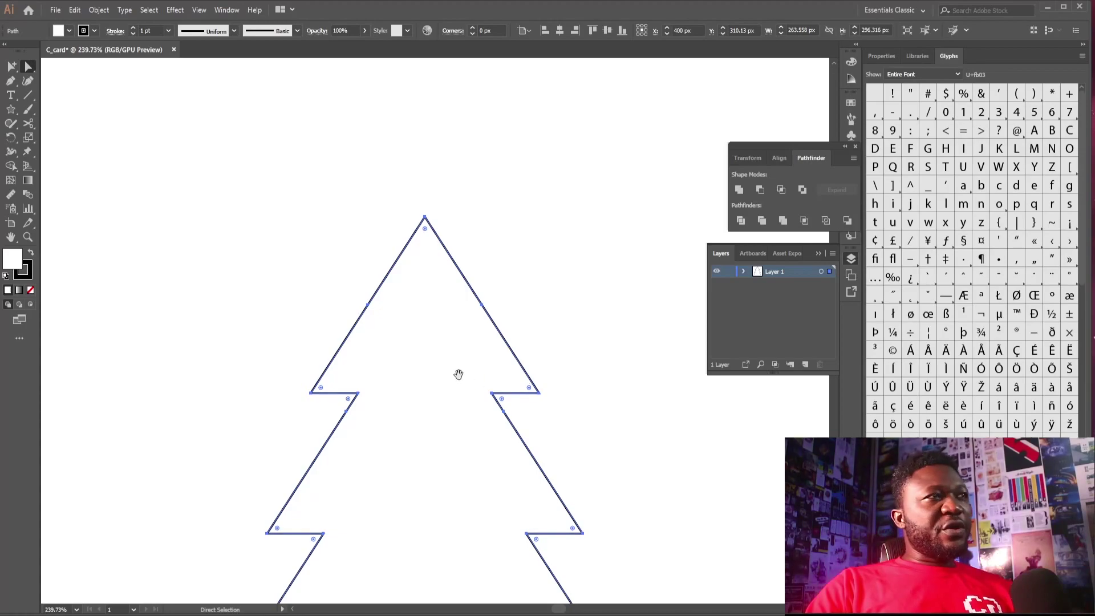
drag(459, 358, 450, 289)
drag(417, 162, 420, 176)
click(542, 191)
scroll(482, 306, down, 5)
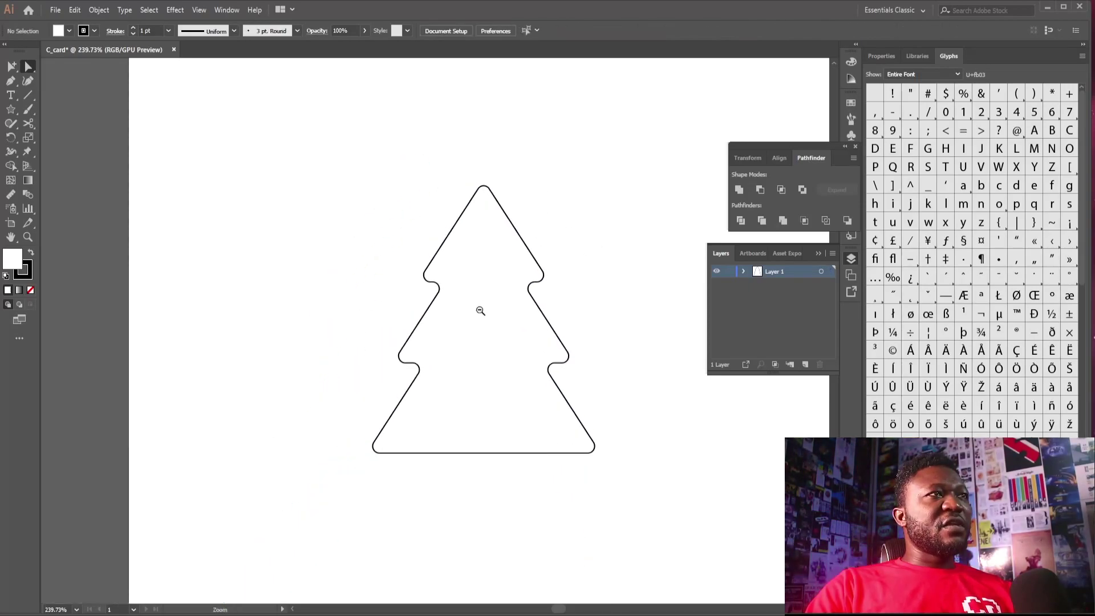
- Draw a rounded rectangle about 27 x 95 px as a trunk overlapping the middle of the tree's base
drag(606, 342, 521, 323)
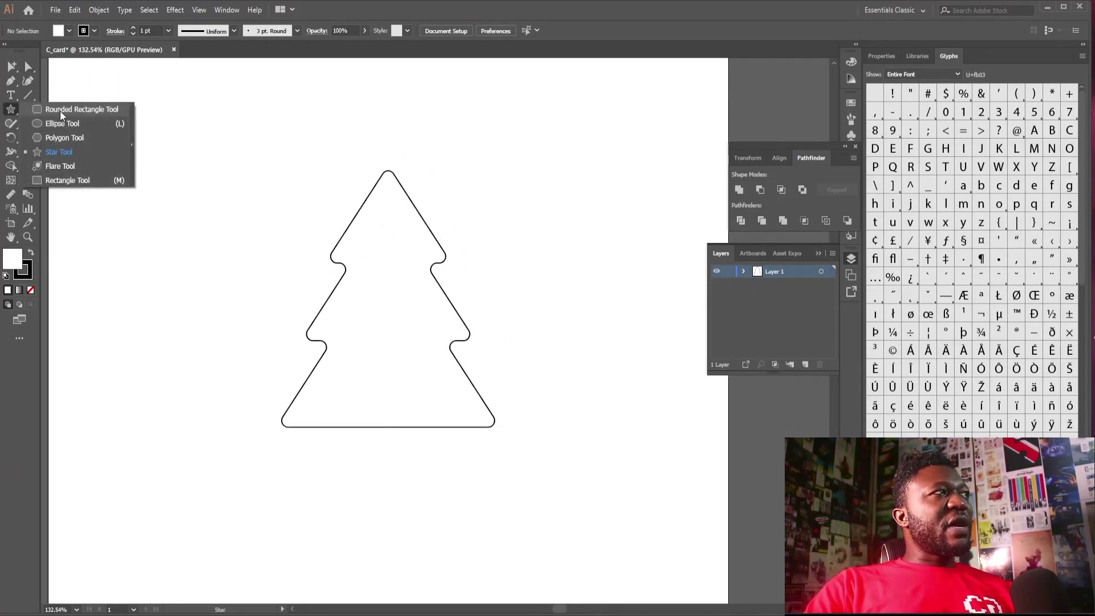
click(60, 110)
mouse_move(374, 391)
mouse_down()
mouse_move(403, 458)
mouse_move(392, 489)
mouse_move(396, 470)
mouse_move(401, 478)
mouse_up()
key(a)
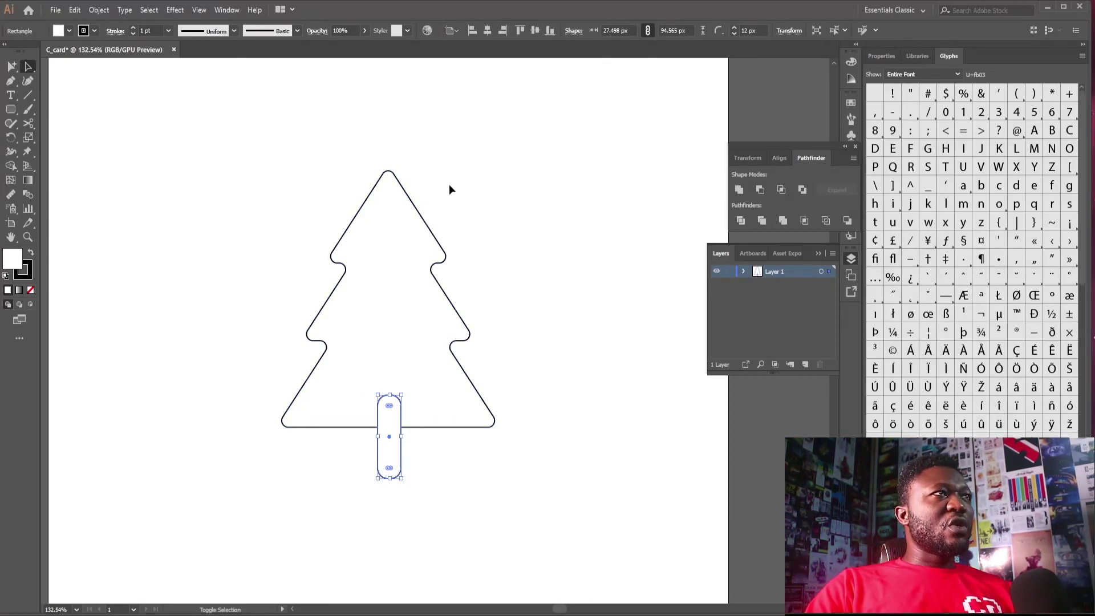
- Align the trunk and the tree on their horizontal centers
shift+click(380, 241)
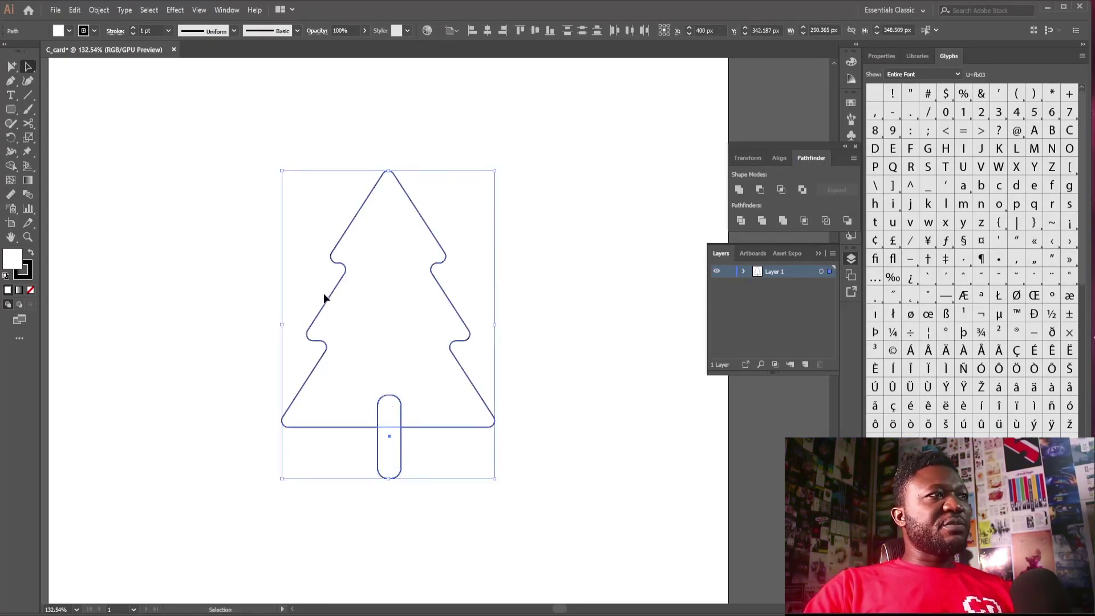
click(486, 31)
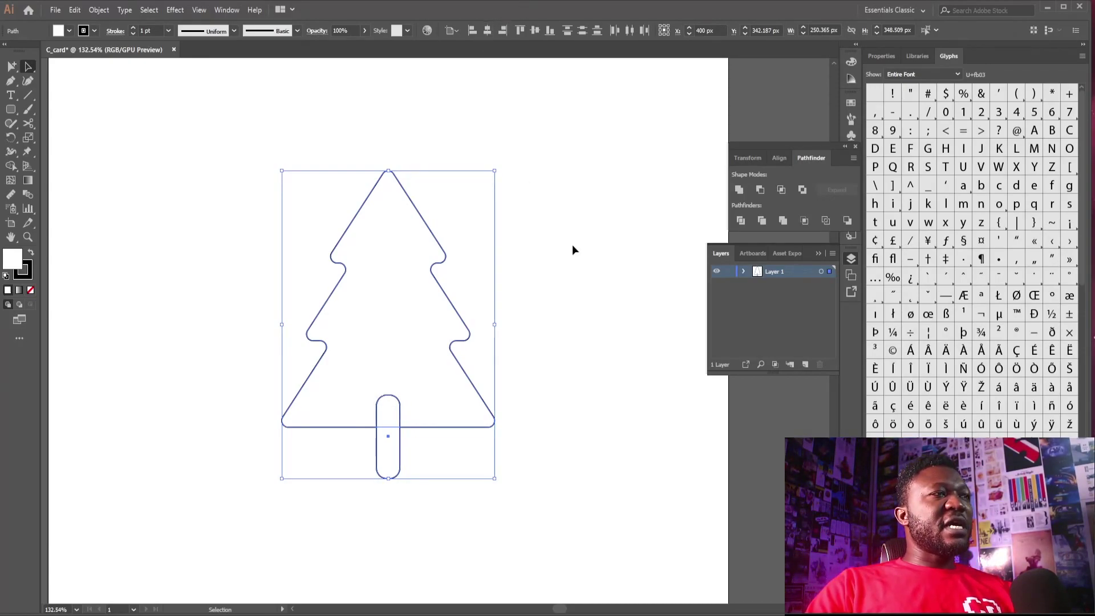
click(572, 244)
- Move the trunk up slightly into the tree and make it a little wider
drag(399, 451, 399, 443)
drag(367, 391, 472, 498)
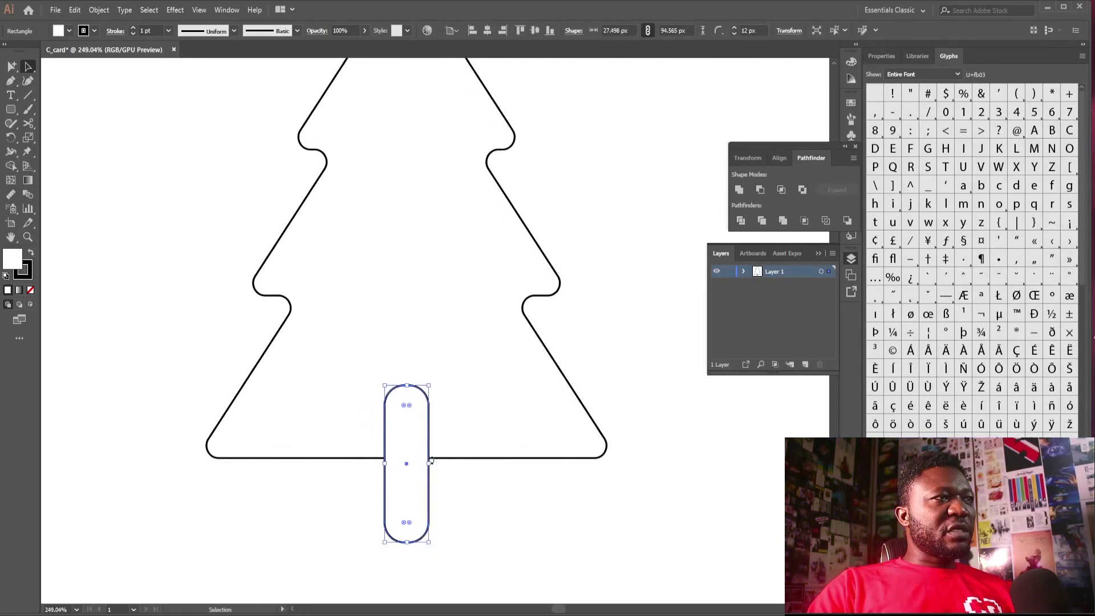
drag(431, 466, 435, 466)
click(501, 323)
key(ctrl+0)
- Center the widened trunk with the tree again and unite both into one shape
drag(563, 245, 371, 439)
click(454, 405)
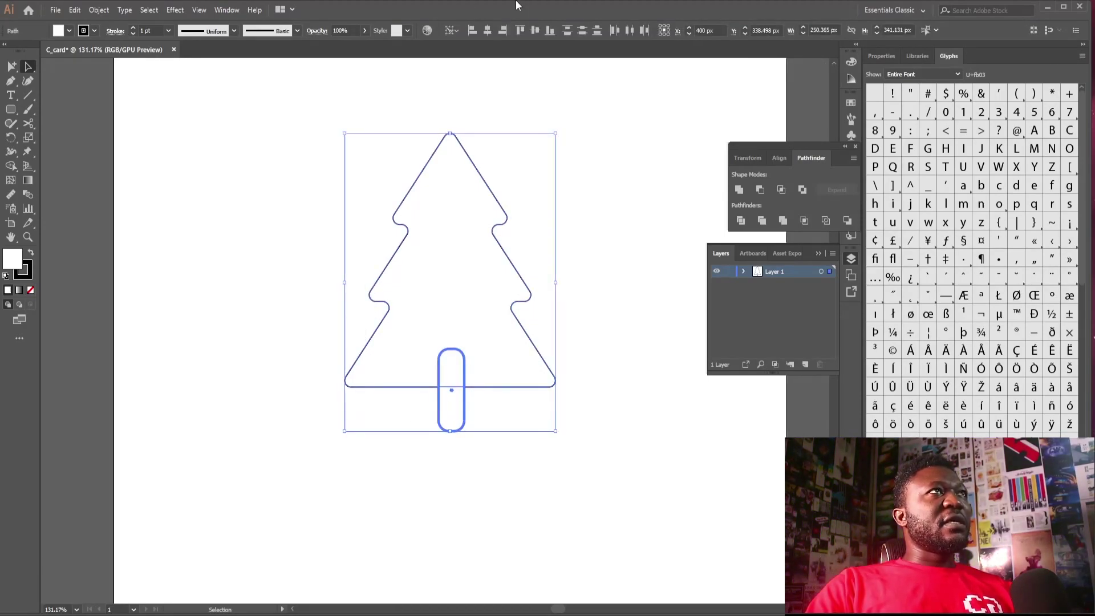
click(492, 29)
click(590, 228)
drag(577, 133, 320, 492)
click(739, 190)
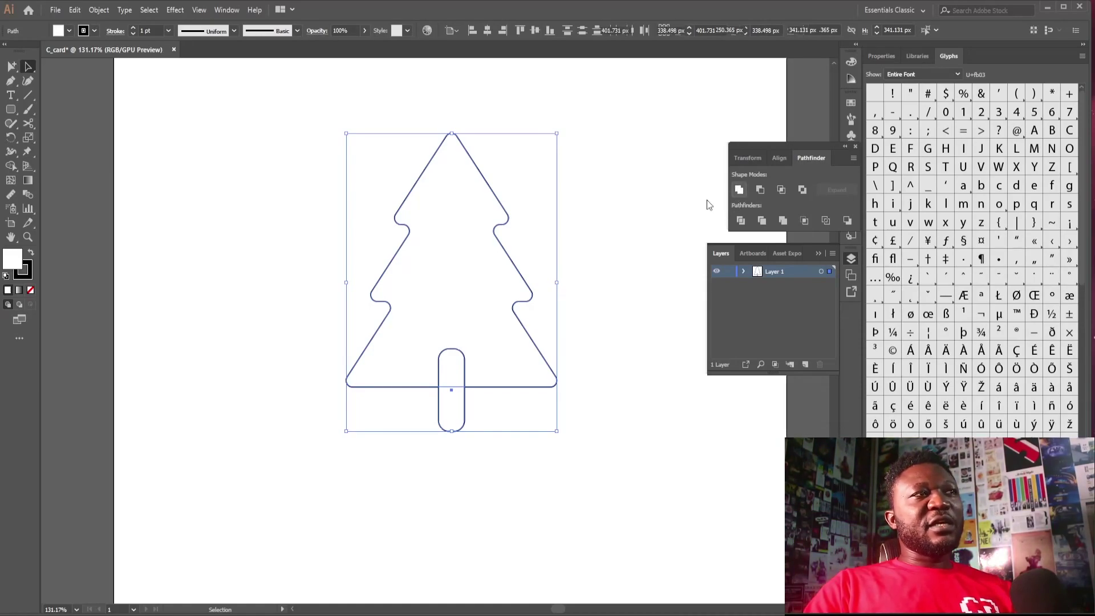
click(632, 315)
- Draw an open curved path with the Pen tool, sweeping from the tree's left side down to below its lower right corner
scroll(228, 158, right, 1)
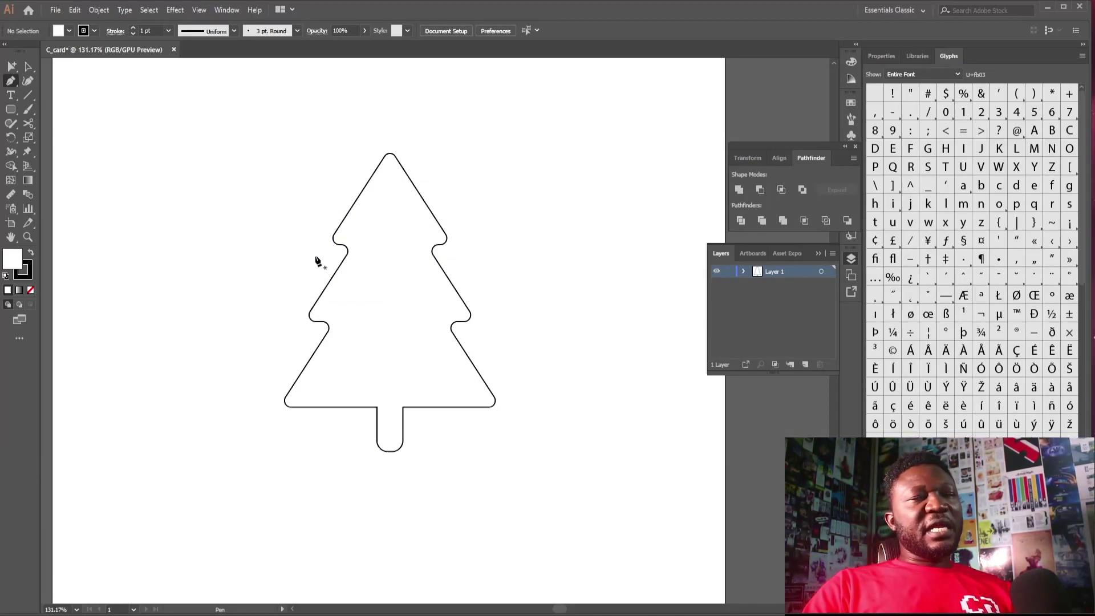
drag(486, 449, 673, 510)
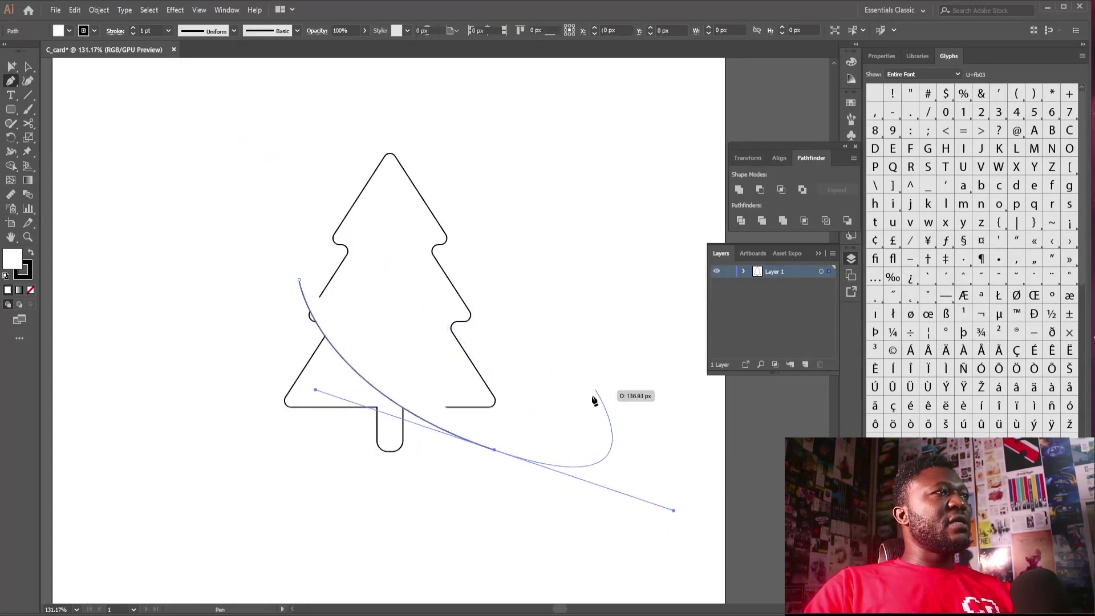
key(Escape)
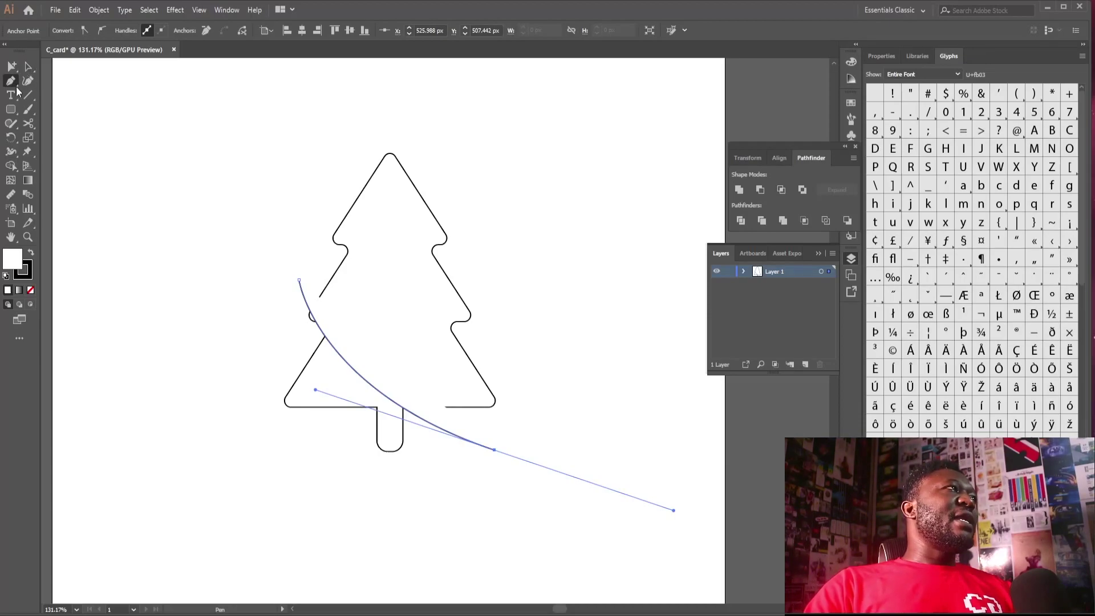
- Extend the curve's upper end anchor farther out past the tree's left edge
click(26, 67)
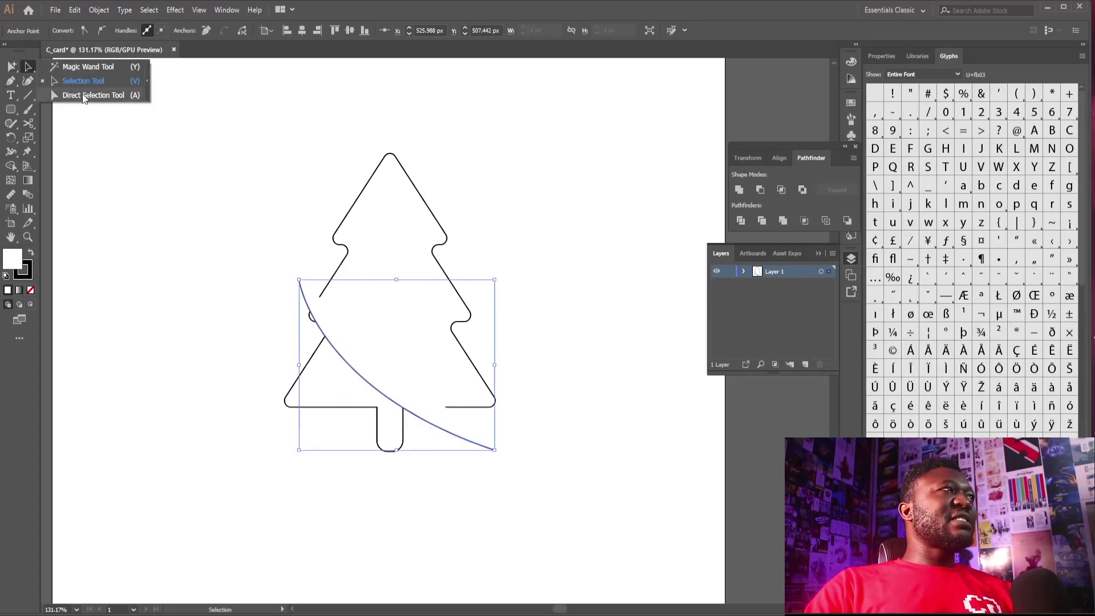
click(84, 96)
drag(300, 283, 270, 271)
click(248, 300)
- Set the curve's fill to None and extend its lower end slightly outwards
click(365, 361)
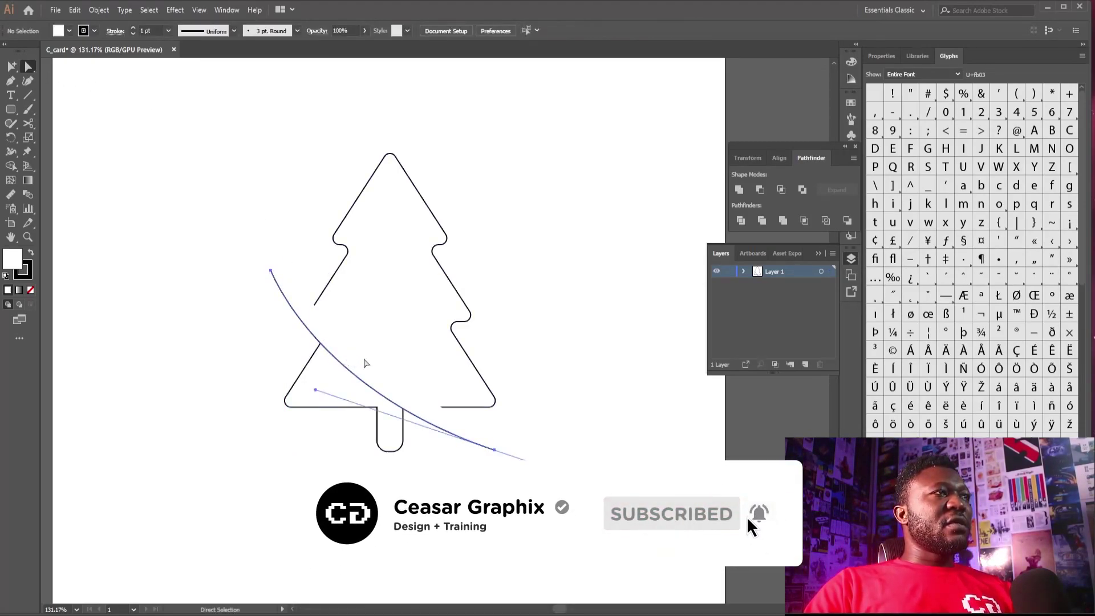
click(69, 31)
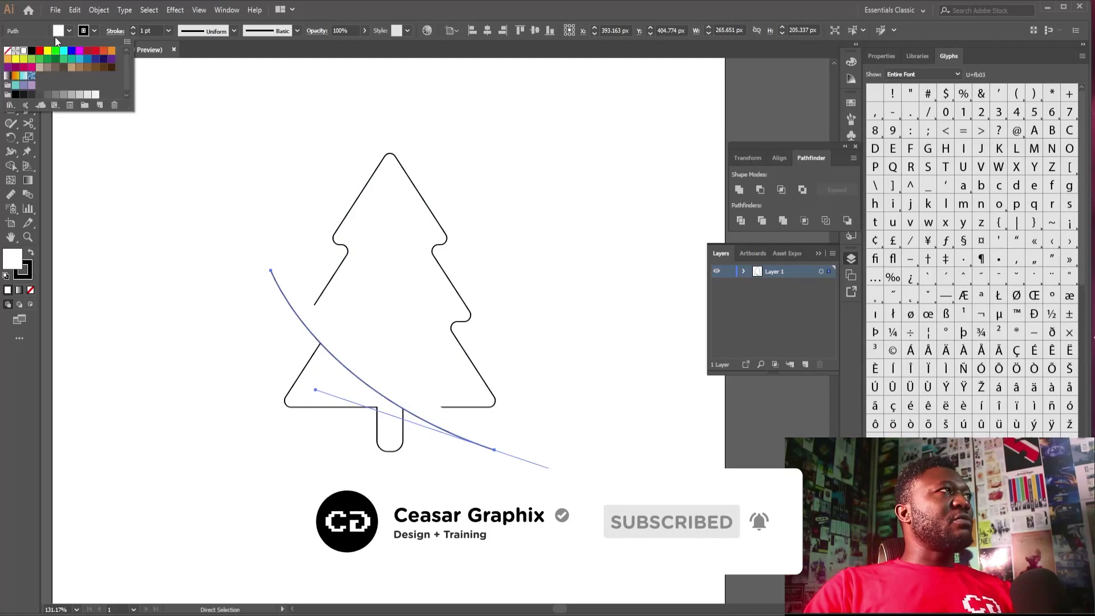
click(8, 51)
click(509, 230)
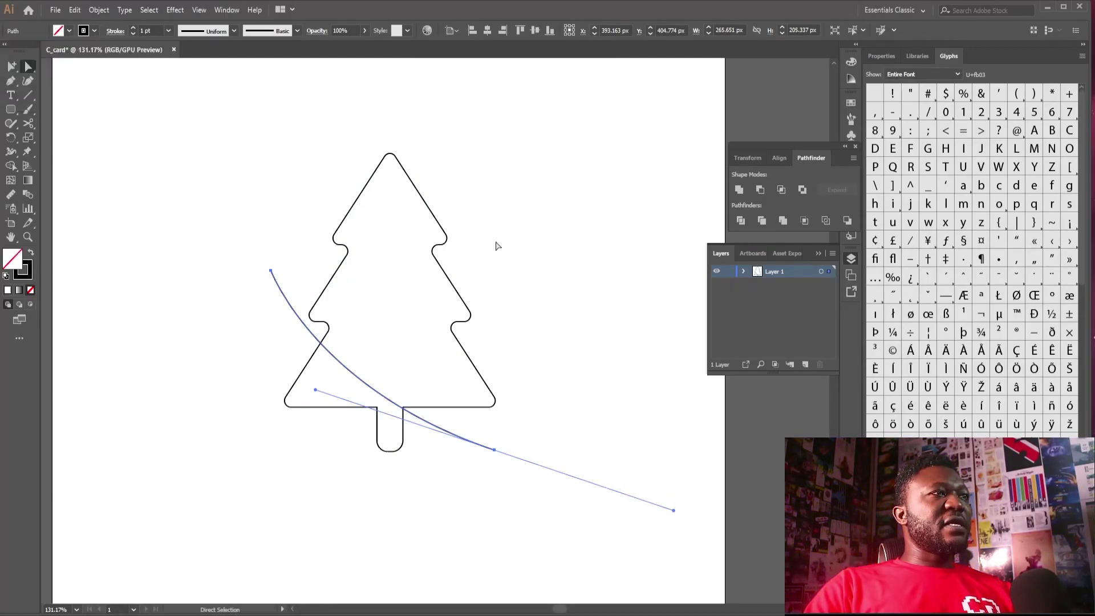
drag(490, 449, 497, 449)
click(553, 391)
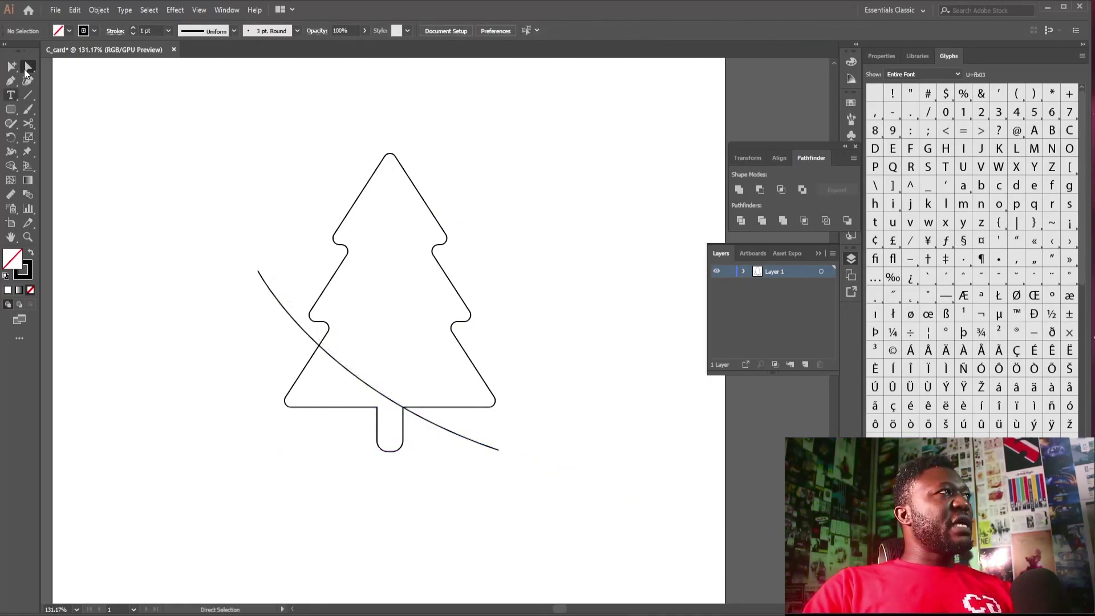
- Create a mirrored copy of the curved line with Reflect across the vertical axis, checking it with the preview on
right_click(27, 67)
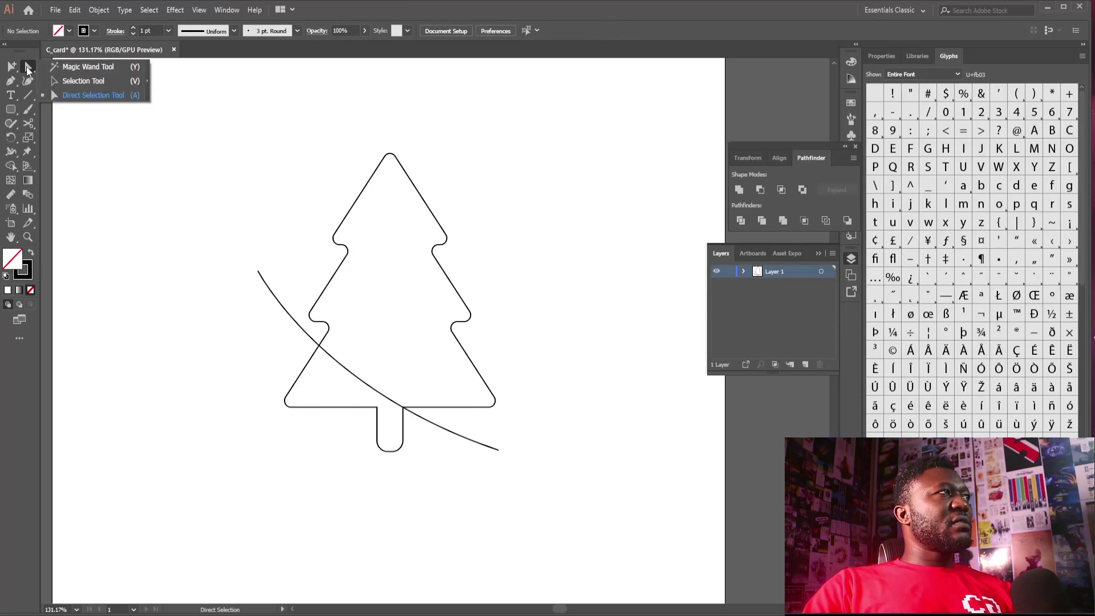
click(71, 81)
click(278, 297)
right_click(278, 300)
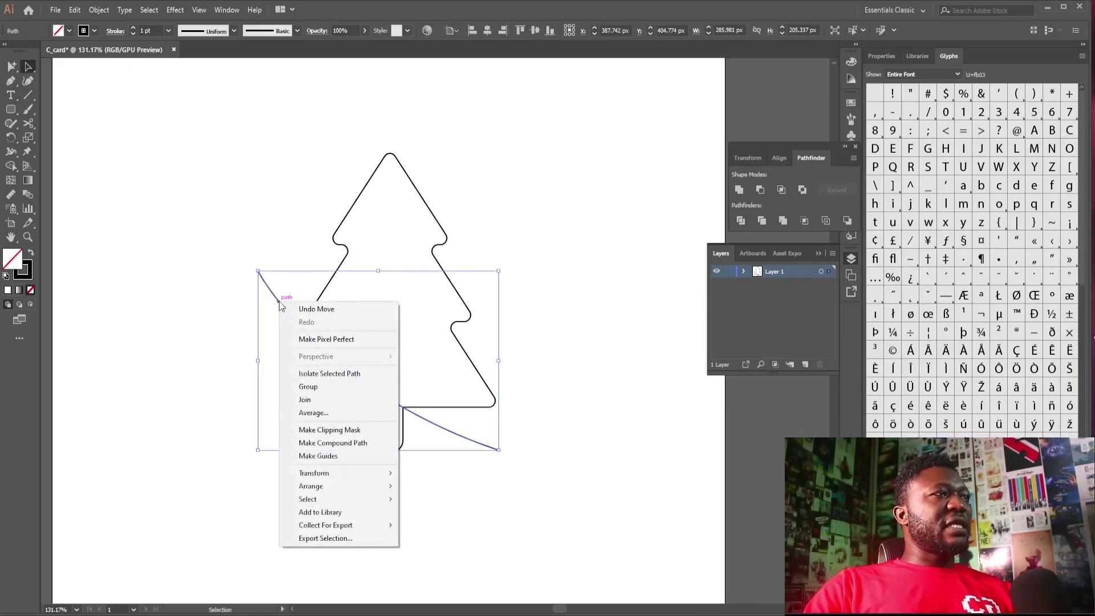
mouse_move(354, 473)
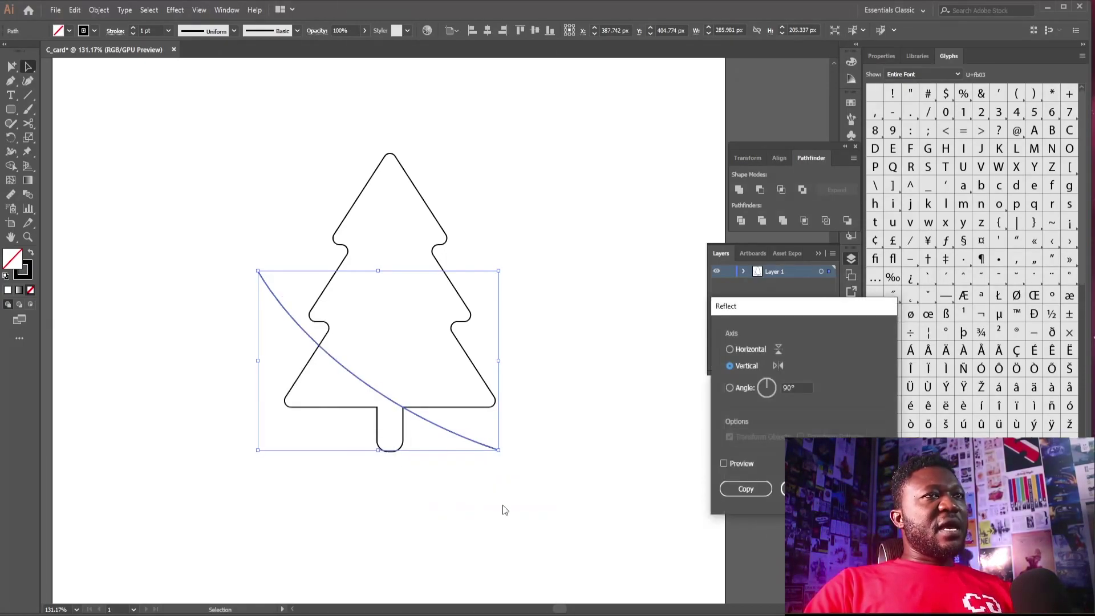
drag(774, 298, 704, 280)
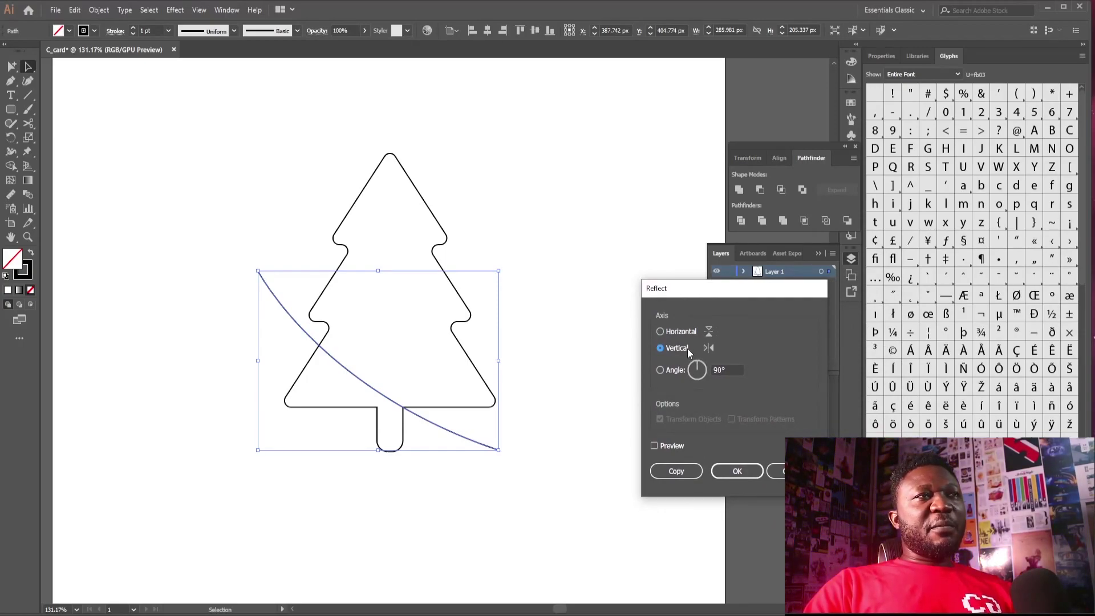
click(662, 446)
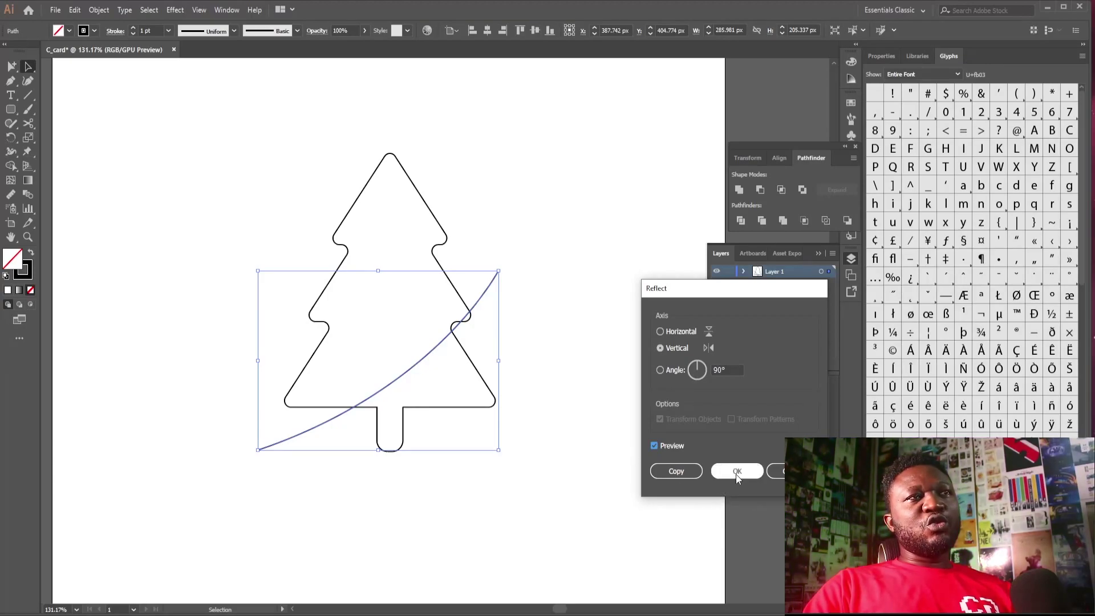
click(688, 471)
- Move the mirrored curve about 29 px horizontally so the two curves cross above the middle of the trunk
click(498, 315)
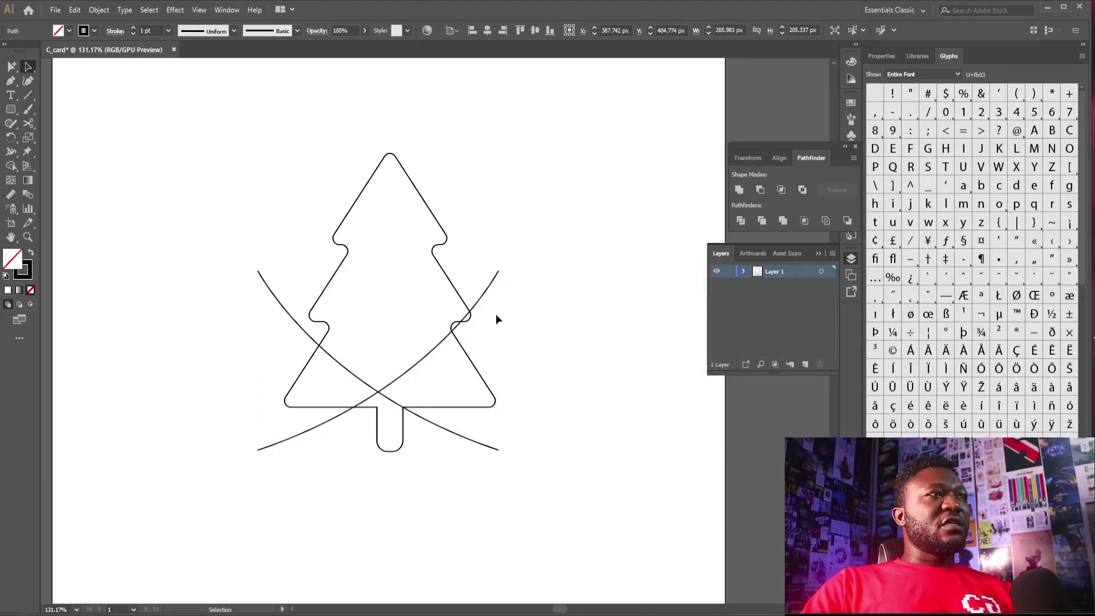
drag(444, 341, 457, 341)
key(ctrl+z)
drag(494, 279, 518, 281)
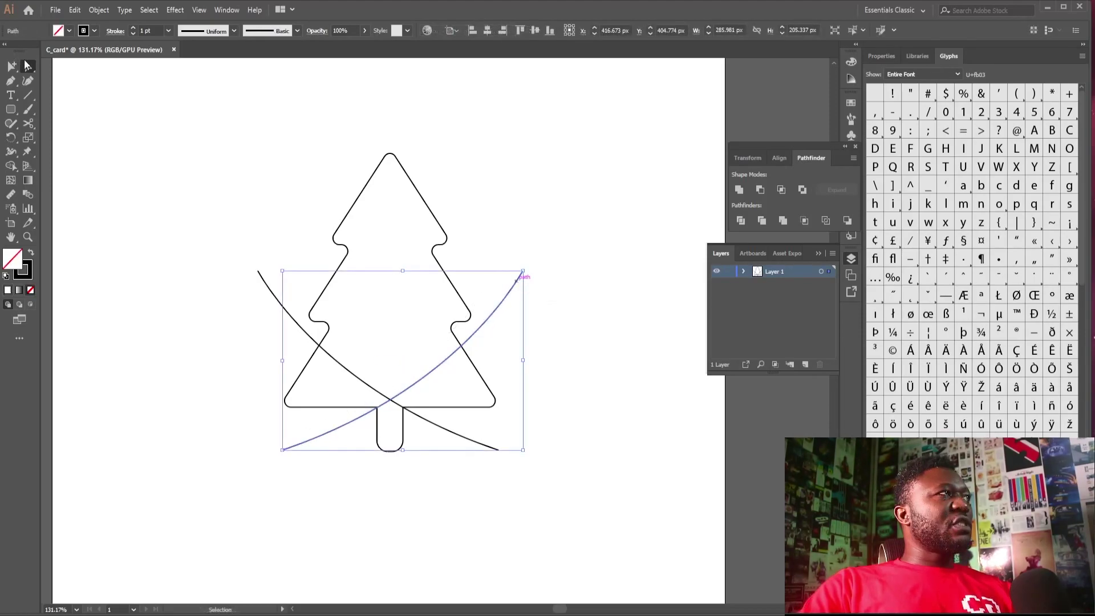
- Flatten the two crossing curves by moving their end anchors, pulling the upper ends down and outwards
drag(11, 66, 58, 85)
click(64, 96)
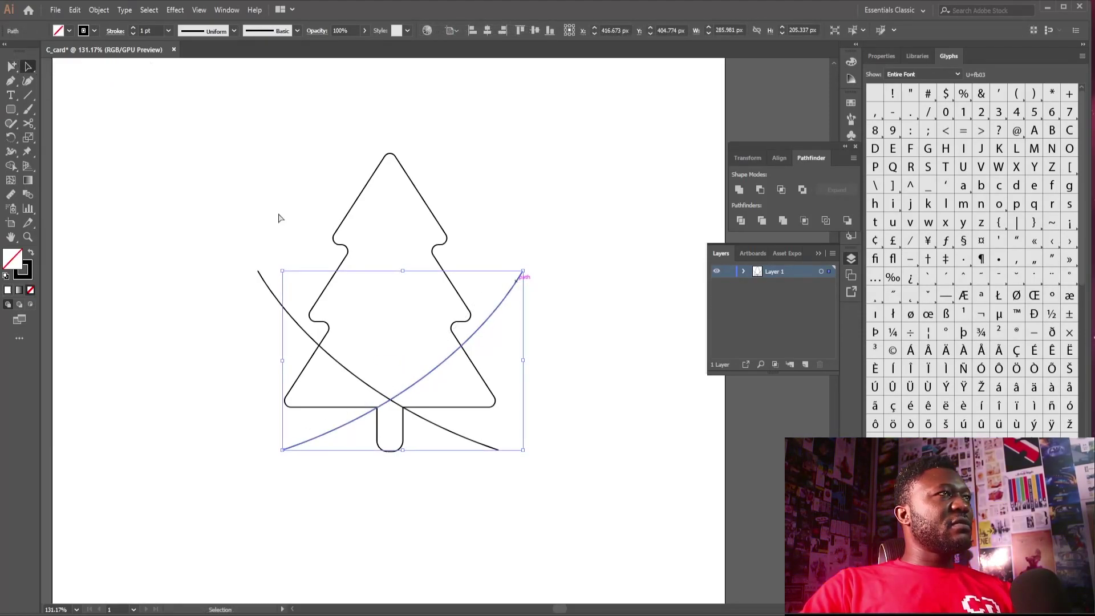
drag(546, 246, 538, 302)
mouse_move(282, 450)
mouse_down()
mouse_move(273, 443)
mouse_move(281, 442)
mouse_up()
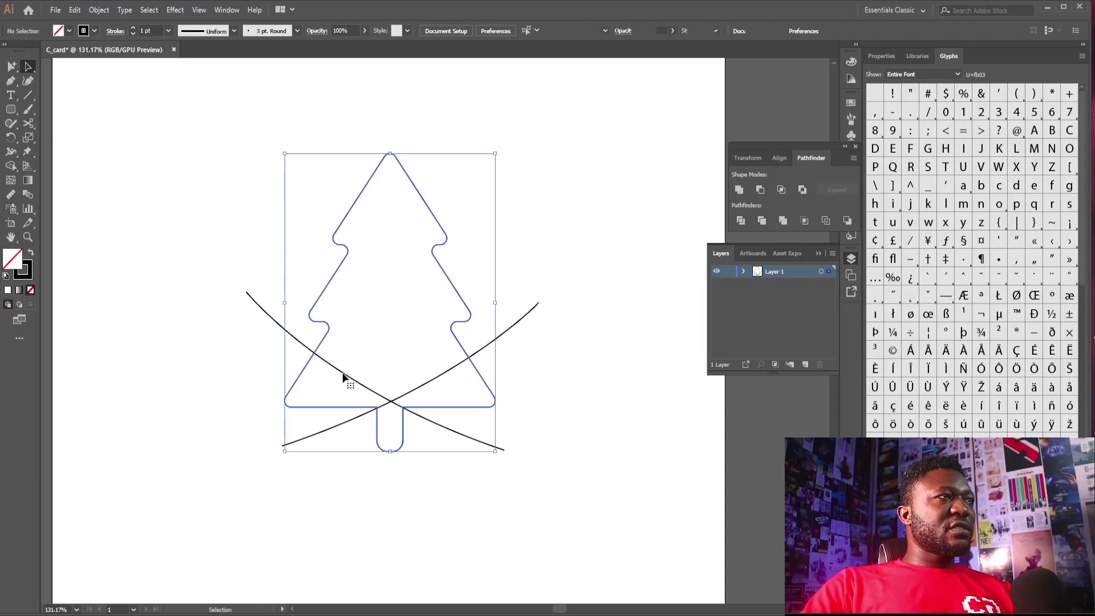
- Duplicate the curve that falls from the tree's left side and place the copy directly above it
click(261, 307)
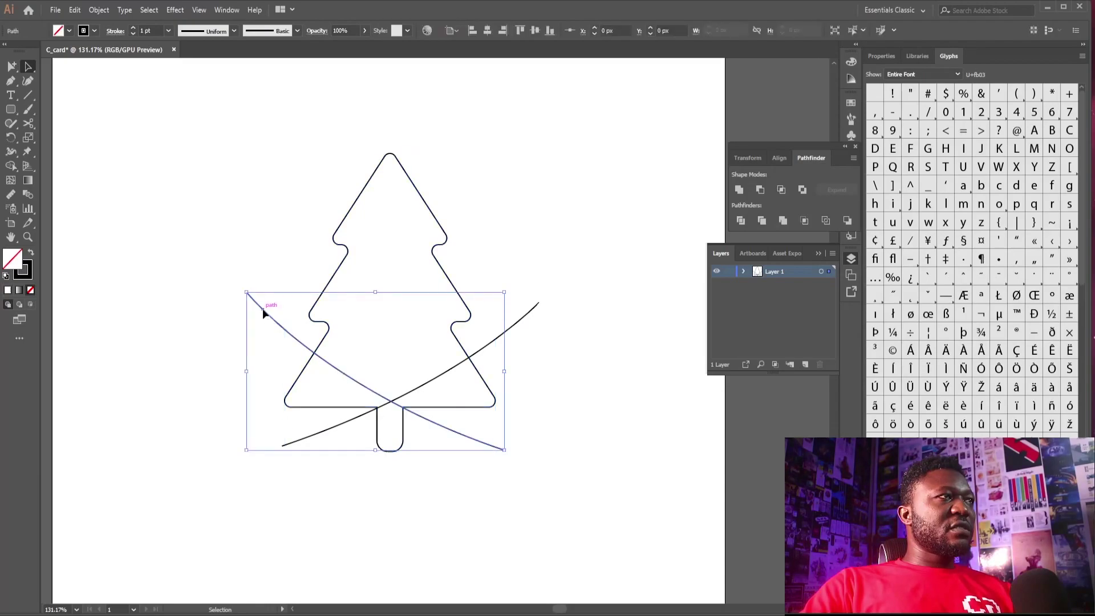
drag(264, 310, 289, 249)
key(alt)
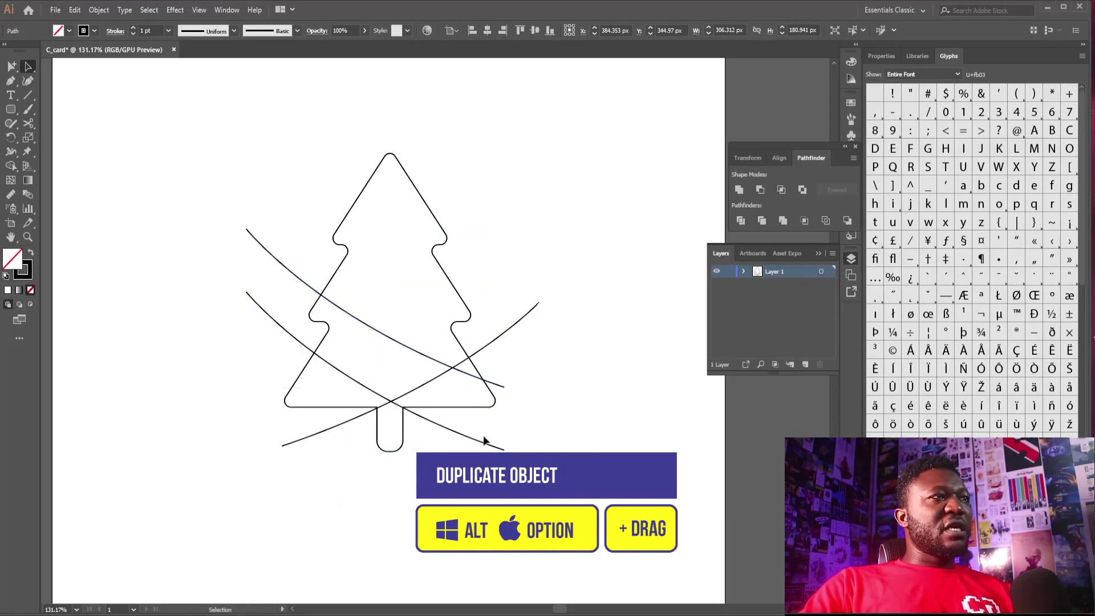
click(379, 407)
drag(378, 407, 370, 370)
key(ctrl+z)
- Duplicate the curves further up to the treetop, giving three falling and four rising lines across the tree
click(313, 437)
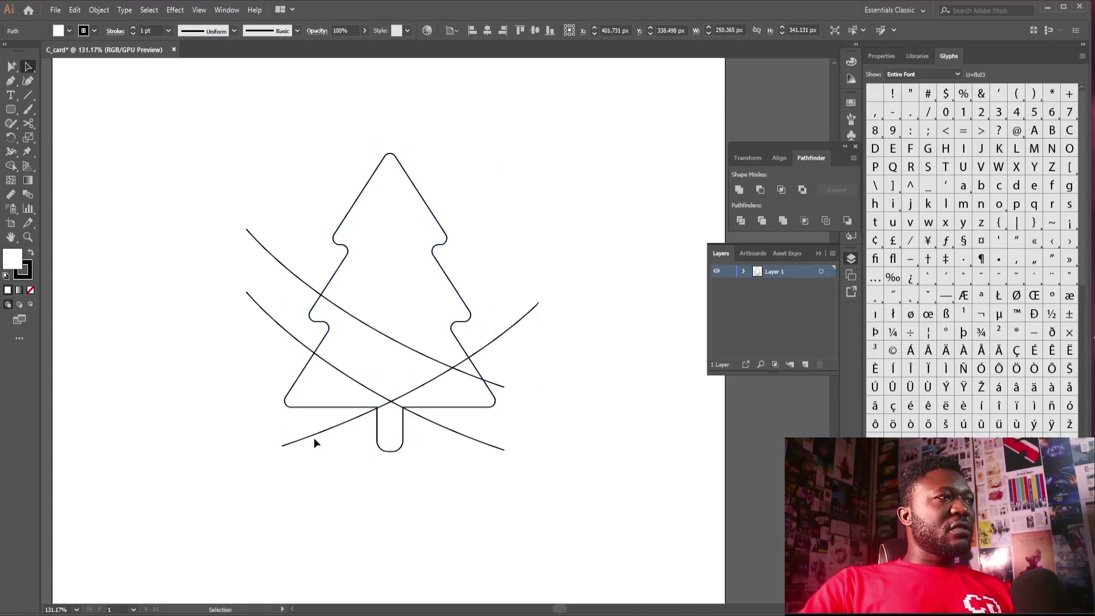
click(309, 436)
drag(305, 439, 302, 381)
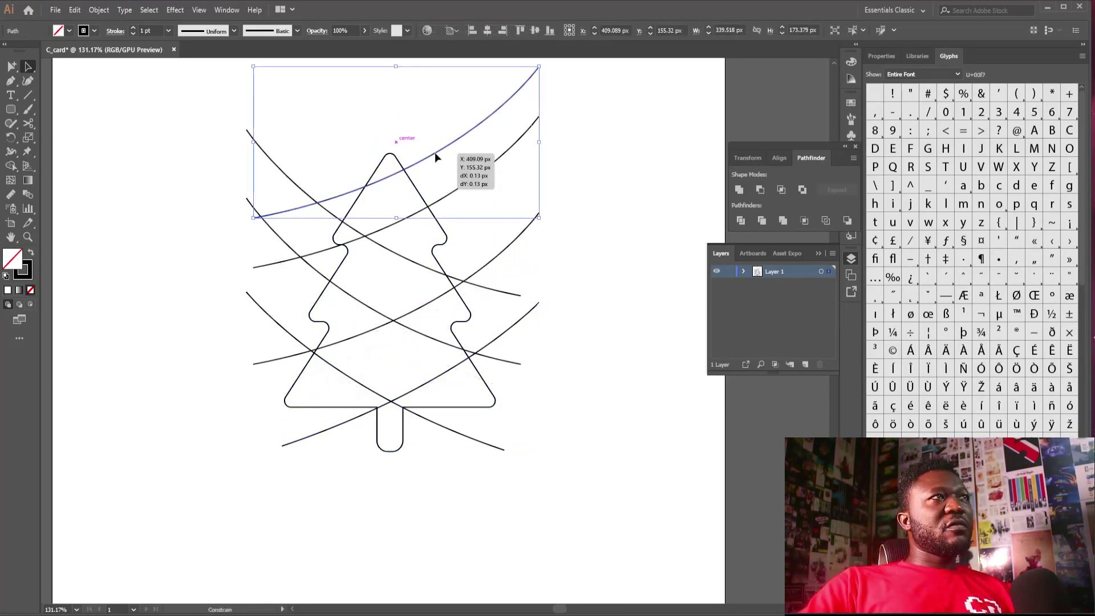
drag(435, 154, 434, 152)
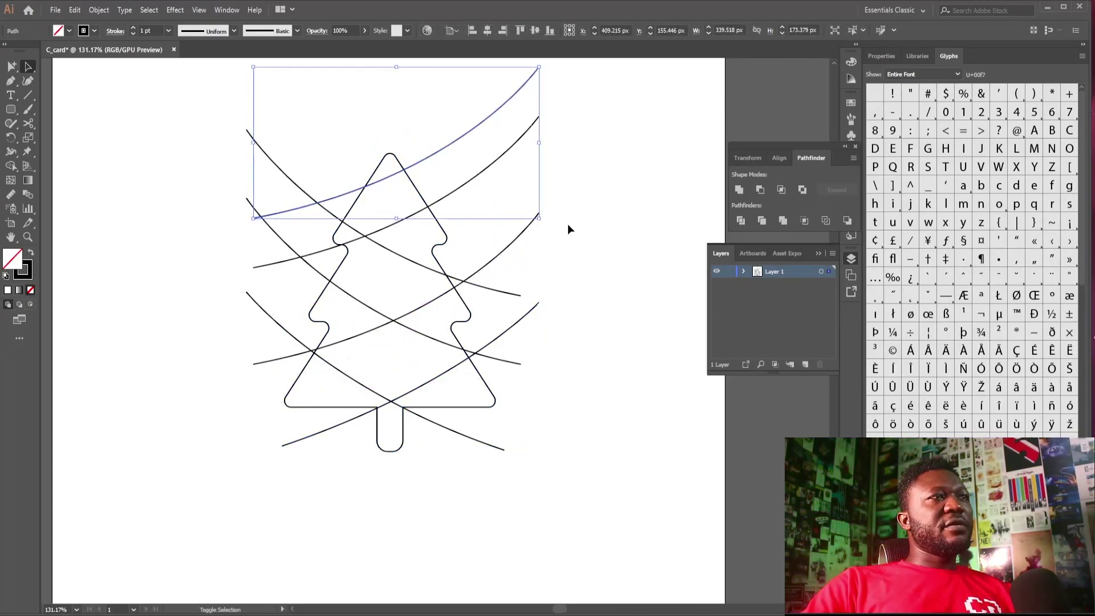
- Move the tree shape onto a new layer, place that layer beneath the curves' layer, and lock it
click(522, 421)
click(482, 407)
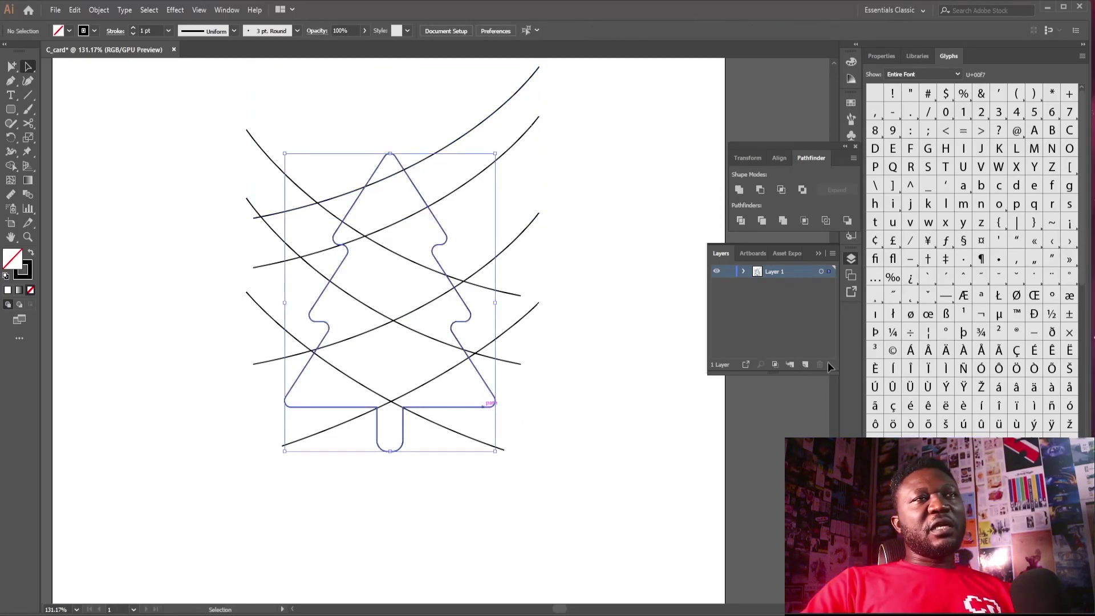
click(804, 364)
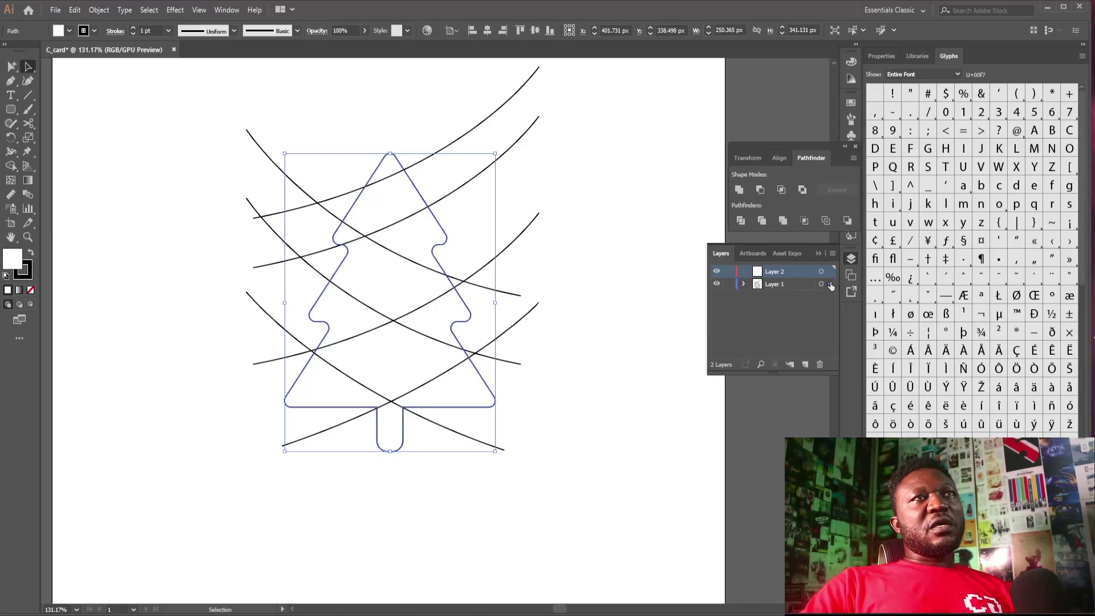
drag(831, 273, 777, 289)
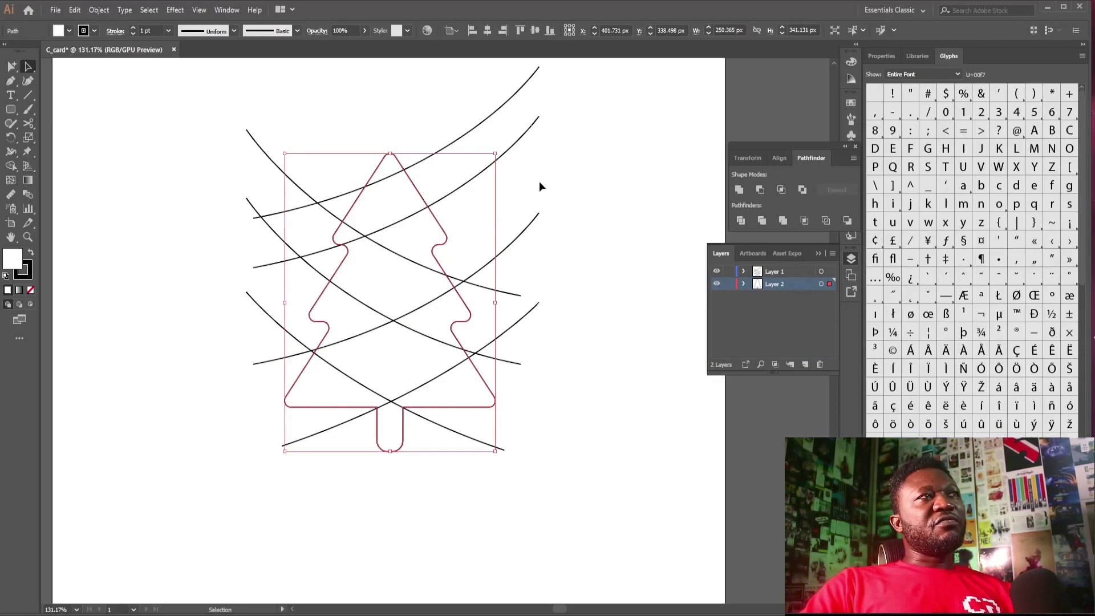
click(728, 283)
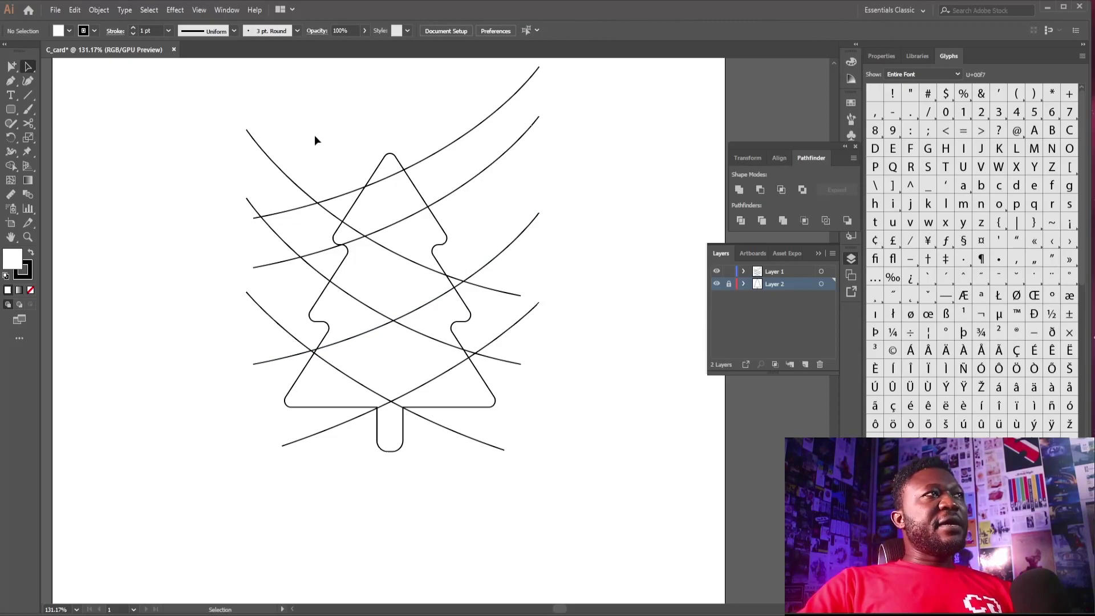
- Select all the curved lines and set their stroke weight to 13 pt
drag(197, 112, 596, 432)
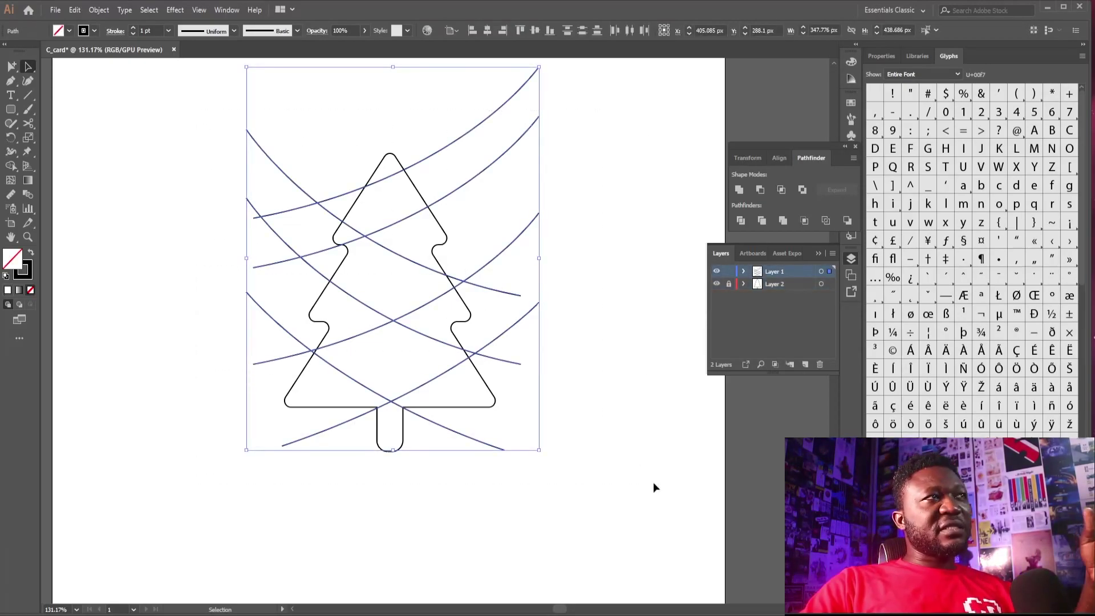
click(133, 28)
click(132, 28)
click(132, 28)
click(133, 28)
click(132, 28)
click(133, 28)
click(133, 28)
click(133, 28)
click(133, 28)
click(133, 28)
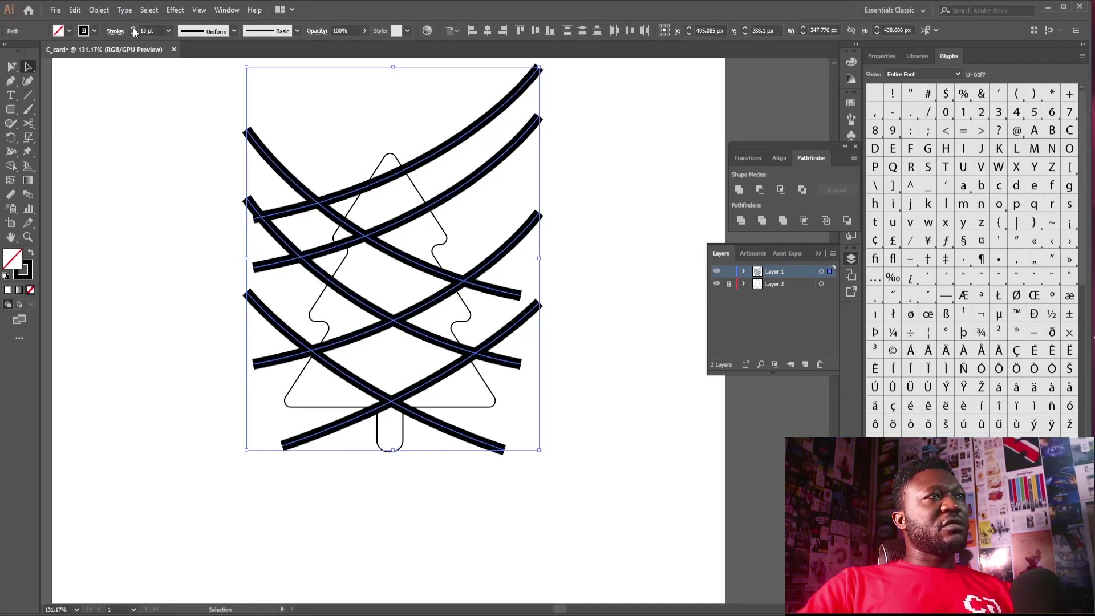
click(132, 28)
click(133, 28)
- Duplicate the lowest rising curve down and outwards past the tree's lower right corner, and raise the original's upper end
drag(445, 377, 481, 402)
key(a)
drag(541, 306, 536, 273)
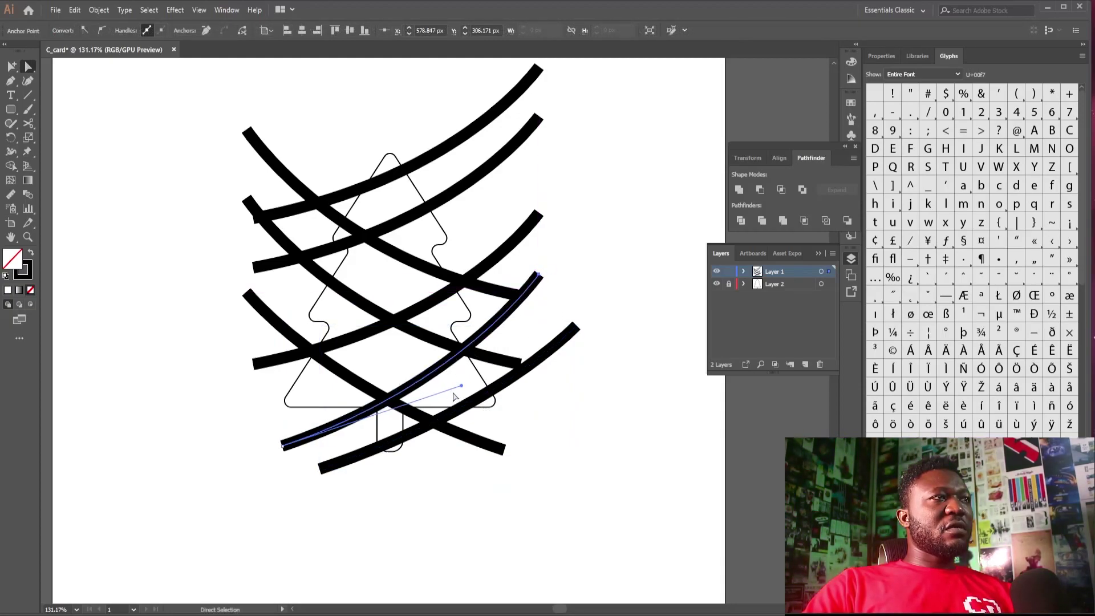
- Shorten the outermost lower curves by adding an anchor partway along and deleting the lower end anchor
scroll(435, 453, up, 2)
drag(11, 80, 44, 96)
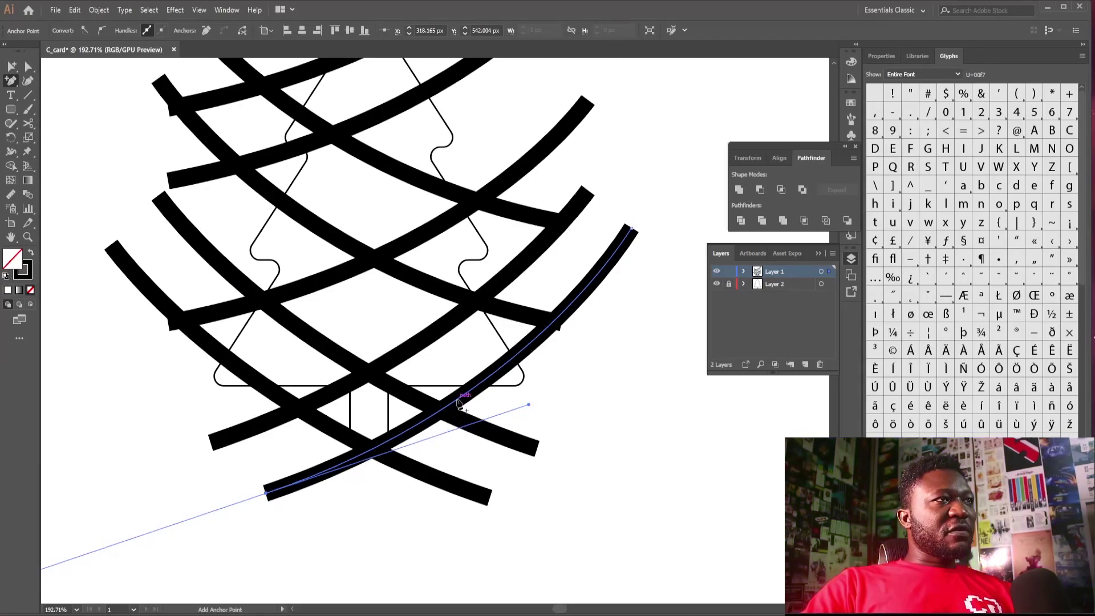
click(458, 403)
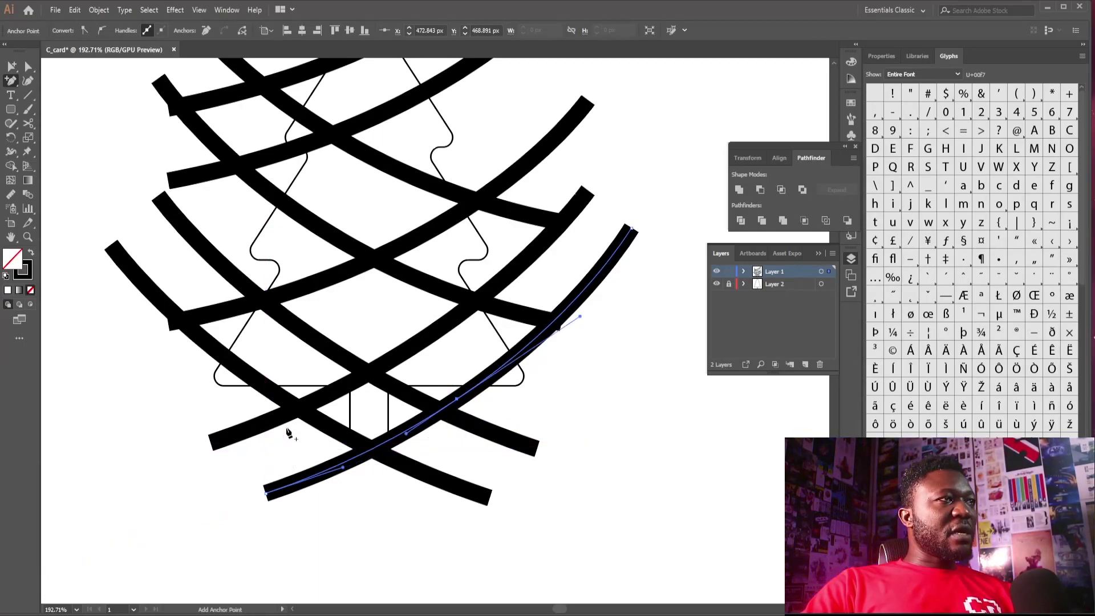
key(a)
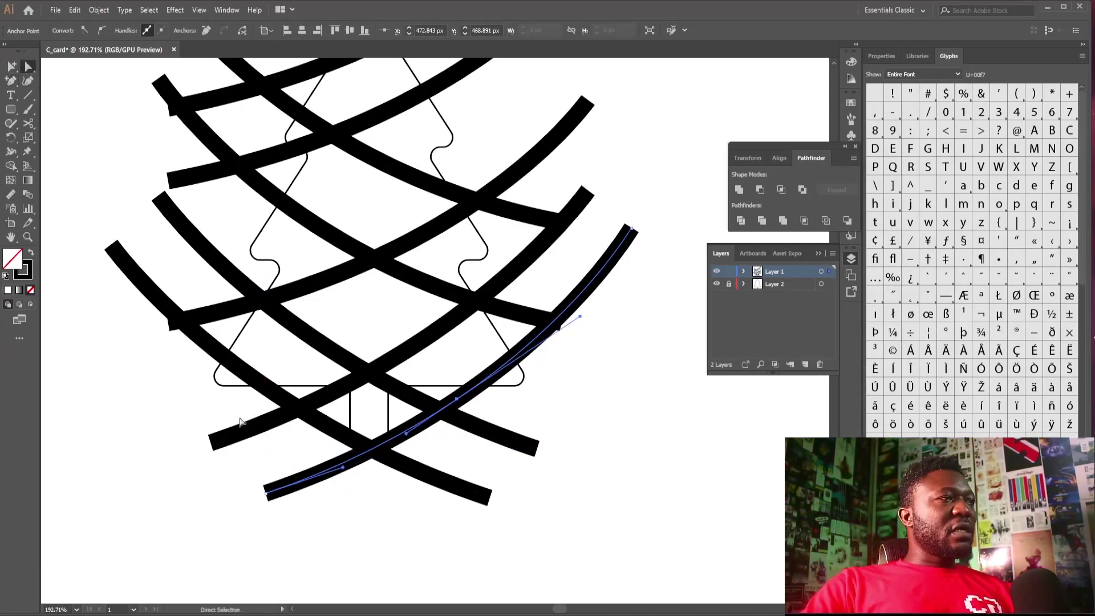
click(266, 493)
key(Delete)
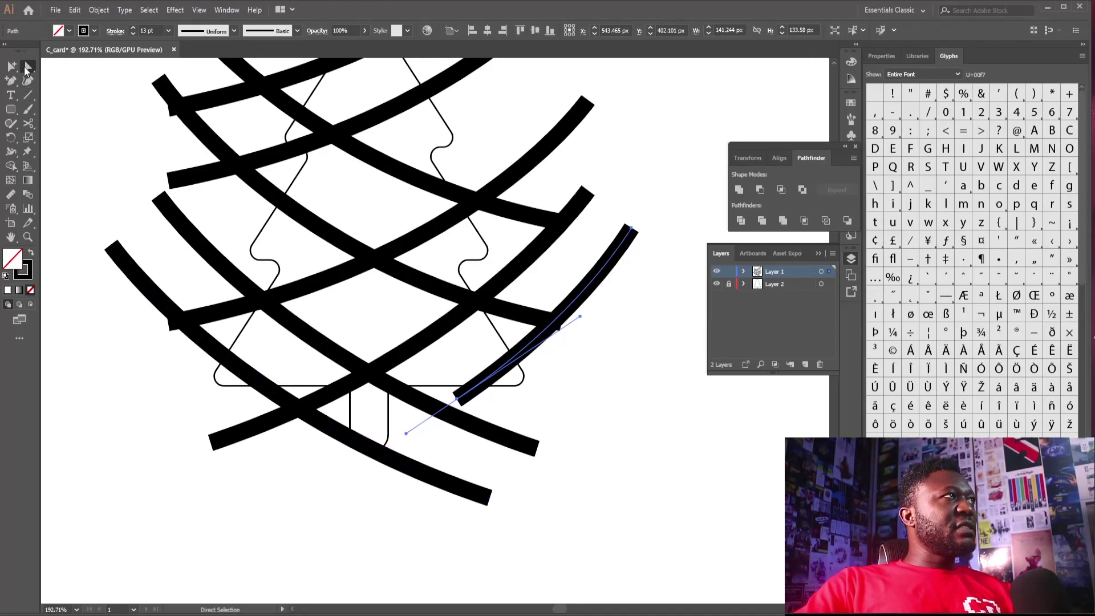
click(116, 305)
click(170, 298)
- Select all the curved lines and reduce their stroke weight to 12 pt
drag(179, 98, 586, 493)
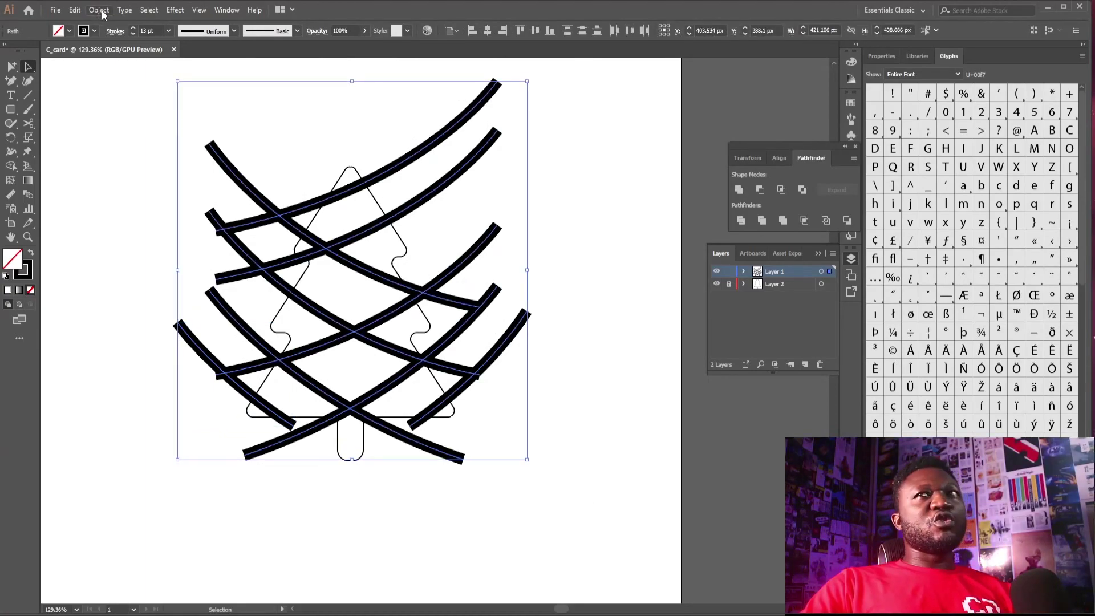
click(135, 33)
click(135, 33)
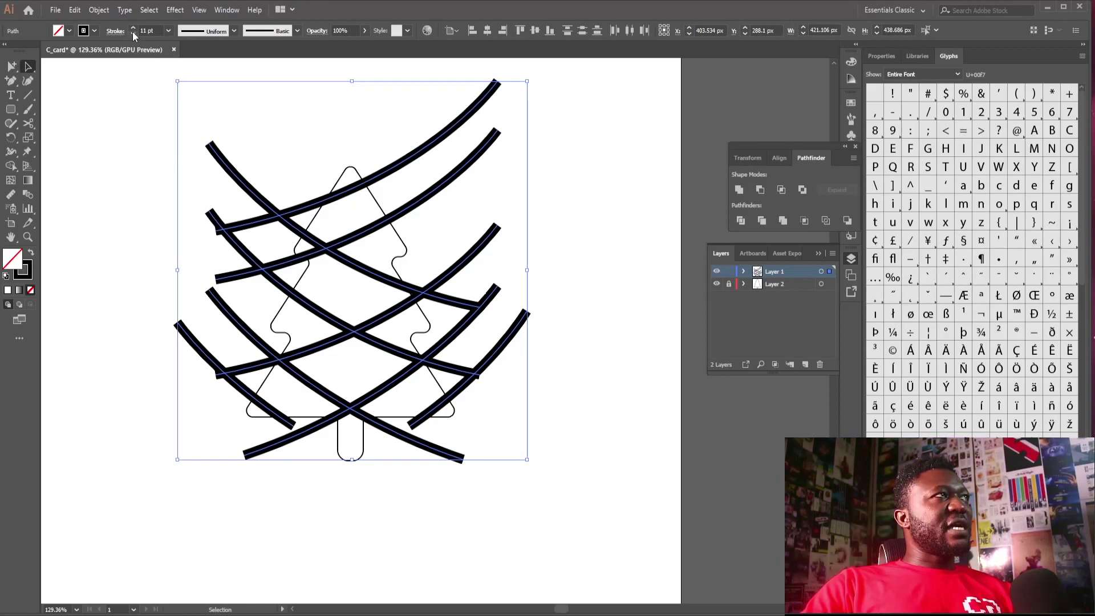
click(132, 27)
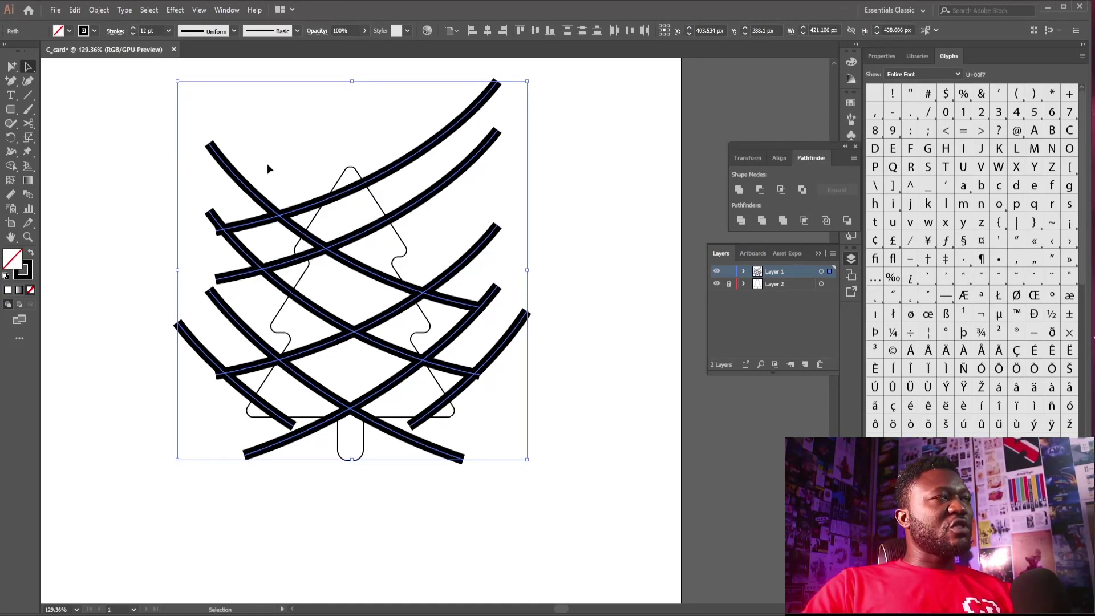
- Expand the selected curved lines into shapes with both Fill and Stroke enabled
click(102, 11)
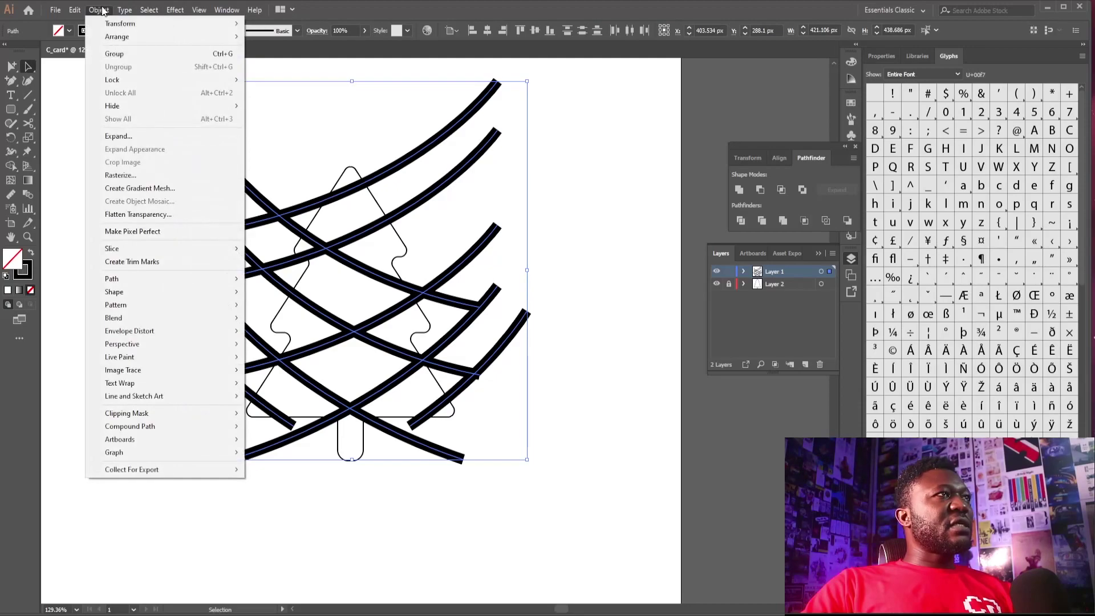
click(146, 137)
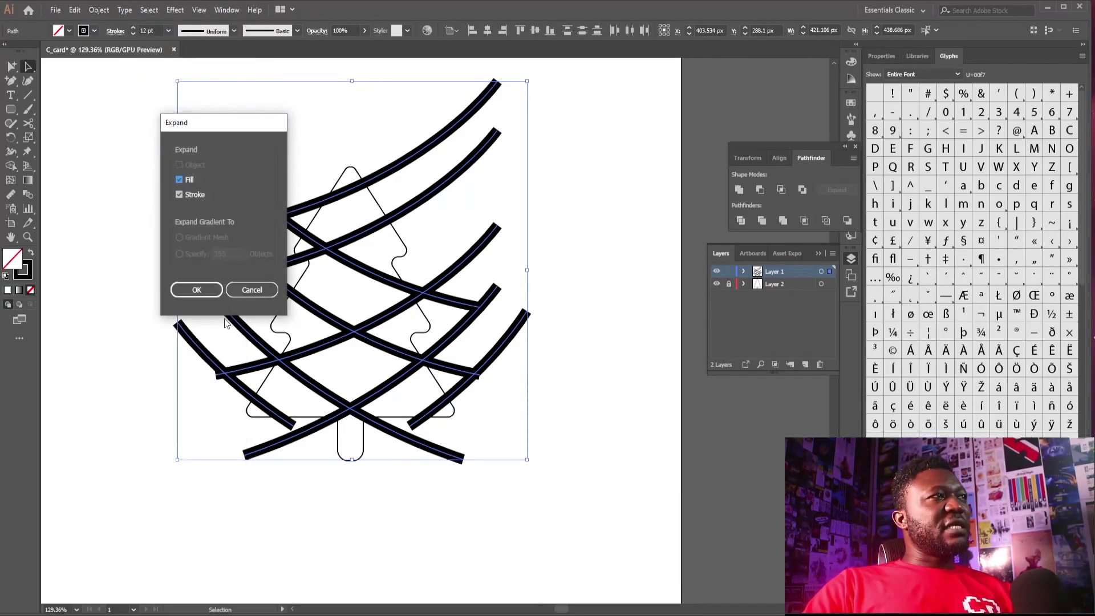
click(199, 292)
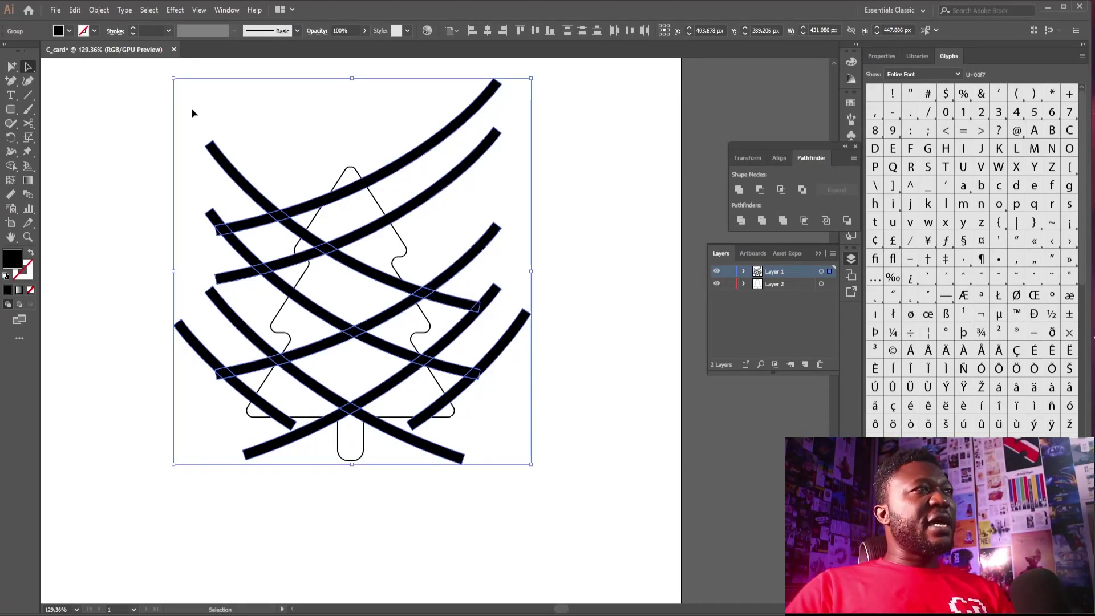
- Select the tree with all the bands and fill each tree section with a different swatch colour using the Live Paint Bucket
drag(142, 97, 611, 519)
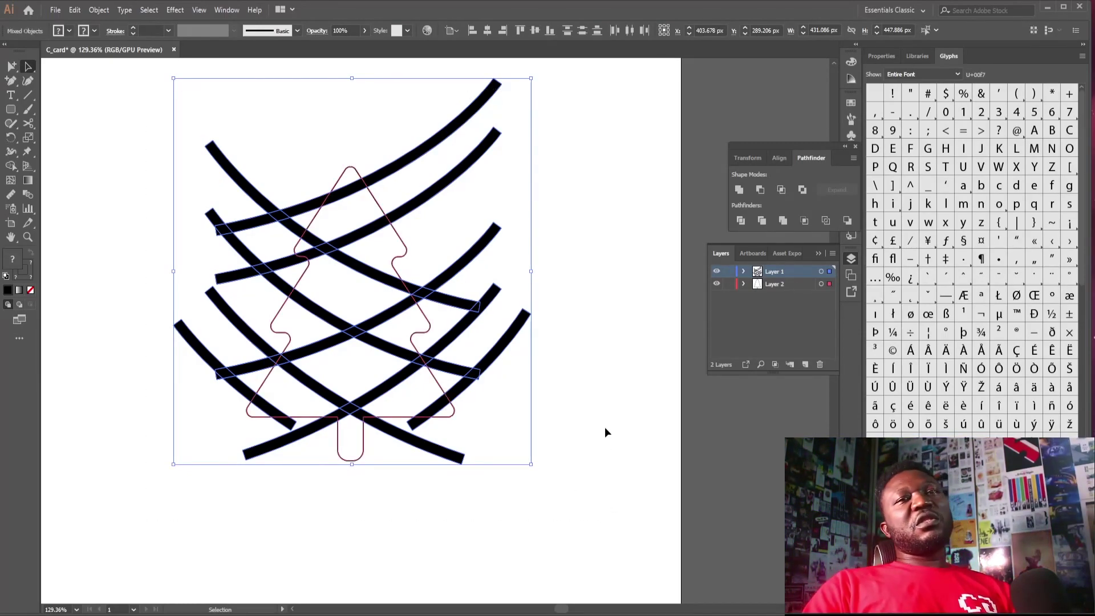
click(12, 166)
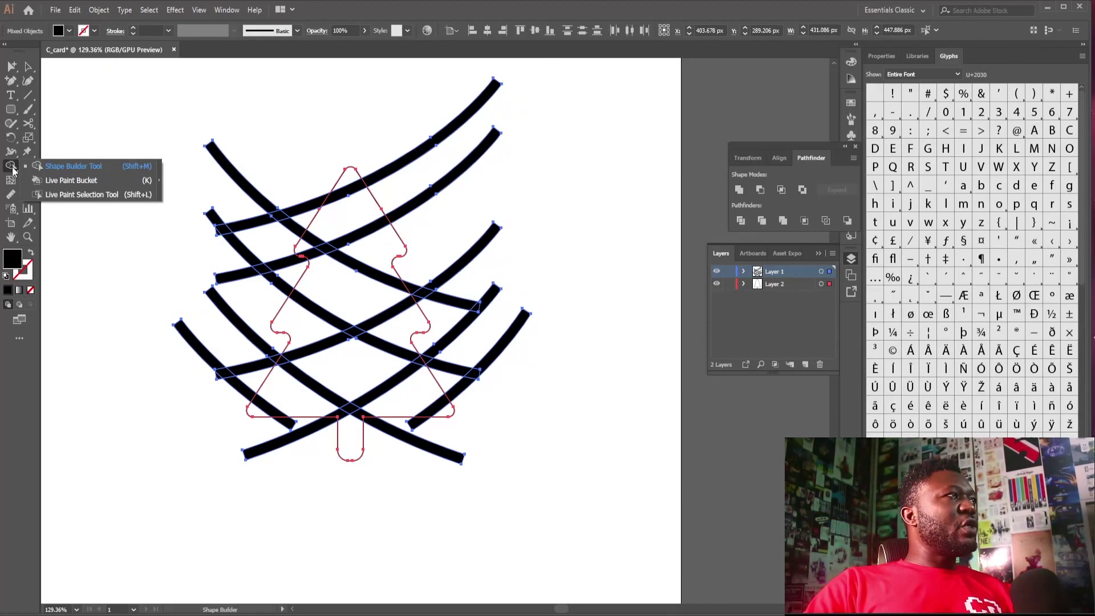
click(70, 180)
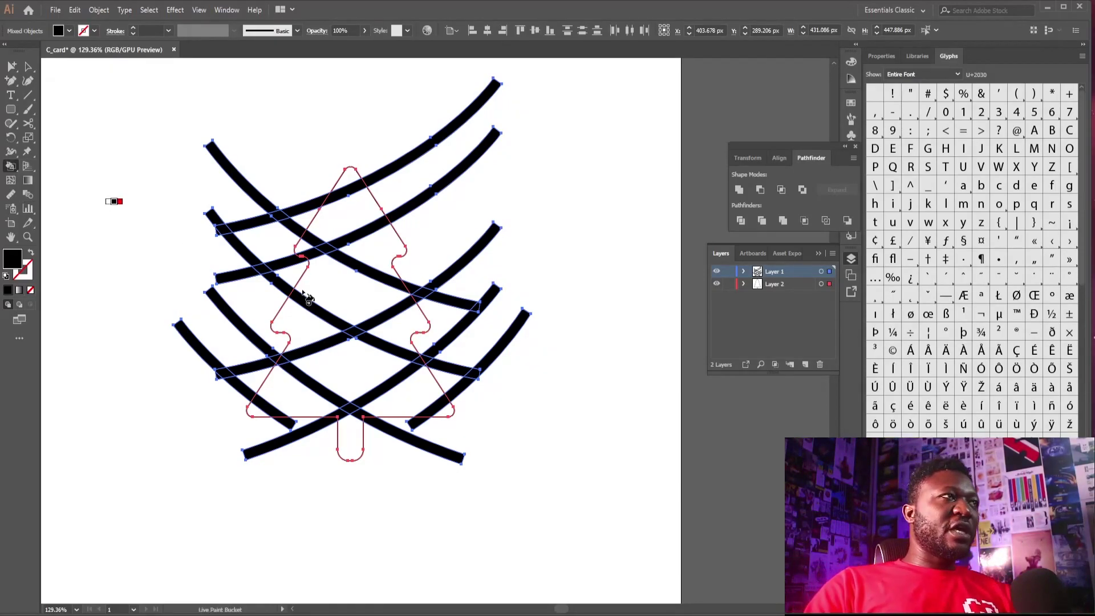
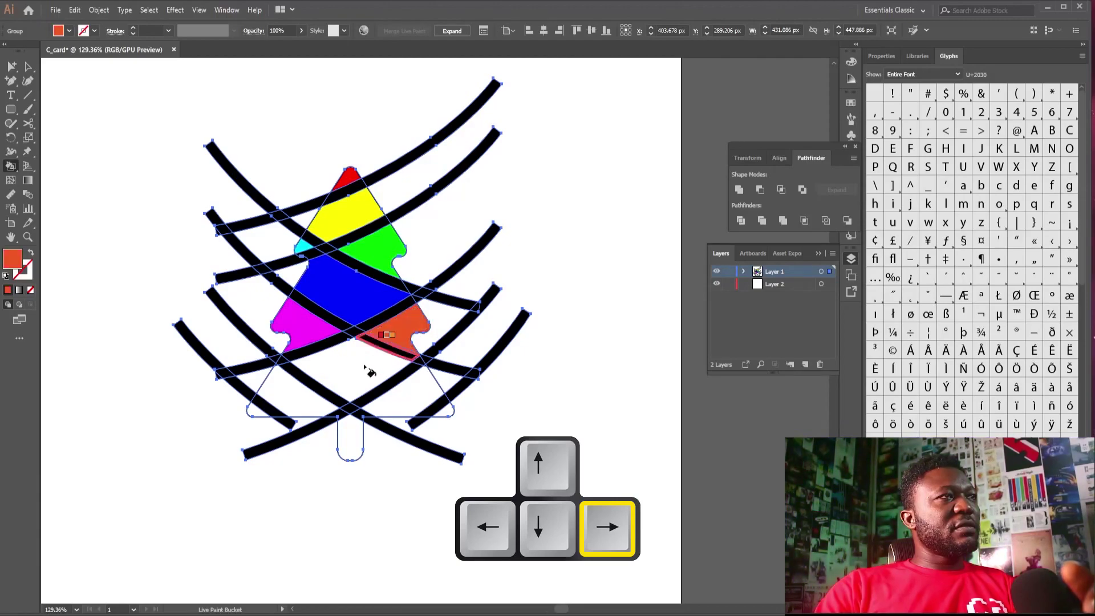
click(345, 381)
key(Right)
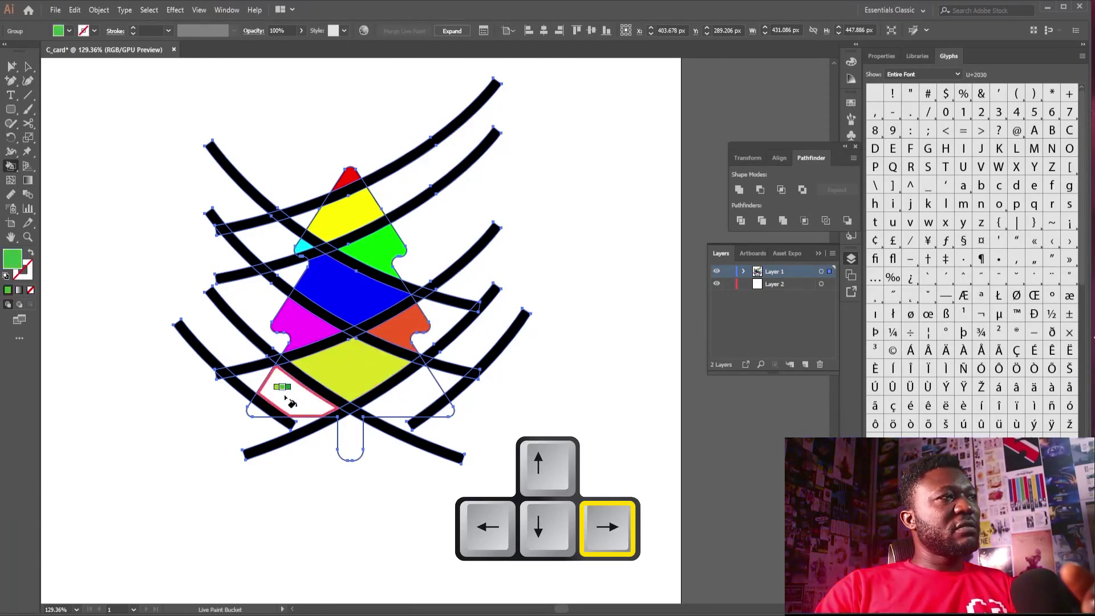
click(285, 394)
key(Right)
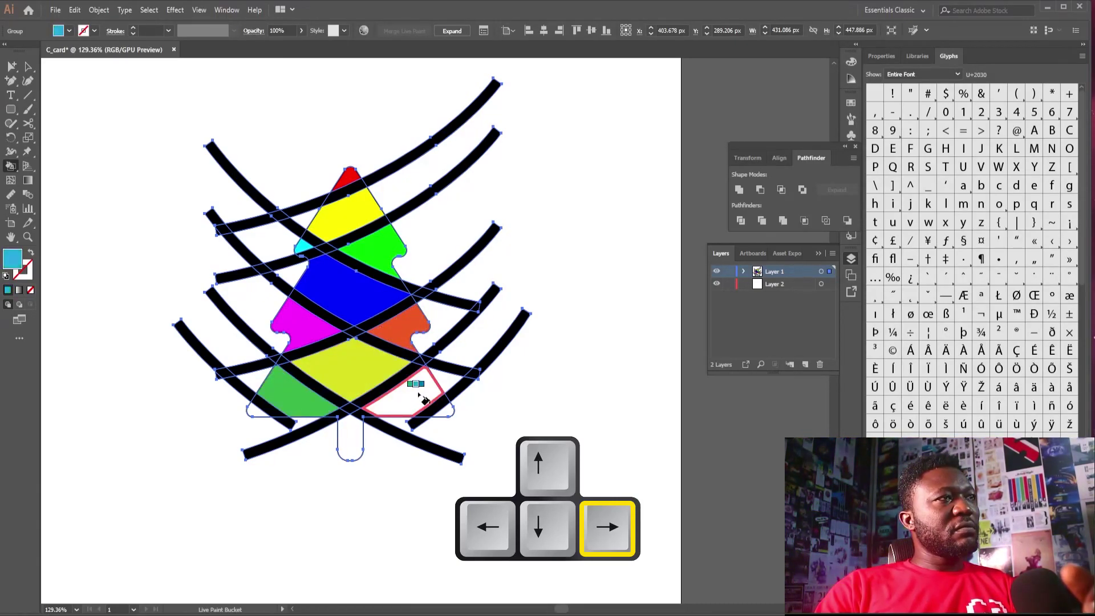
click(422, 396)
key(Right)
click(447, 409)
click(254, 411)
- Try to move a single band away from the painted tree and undo the move
key(v)
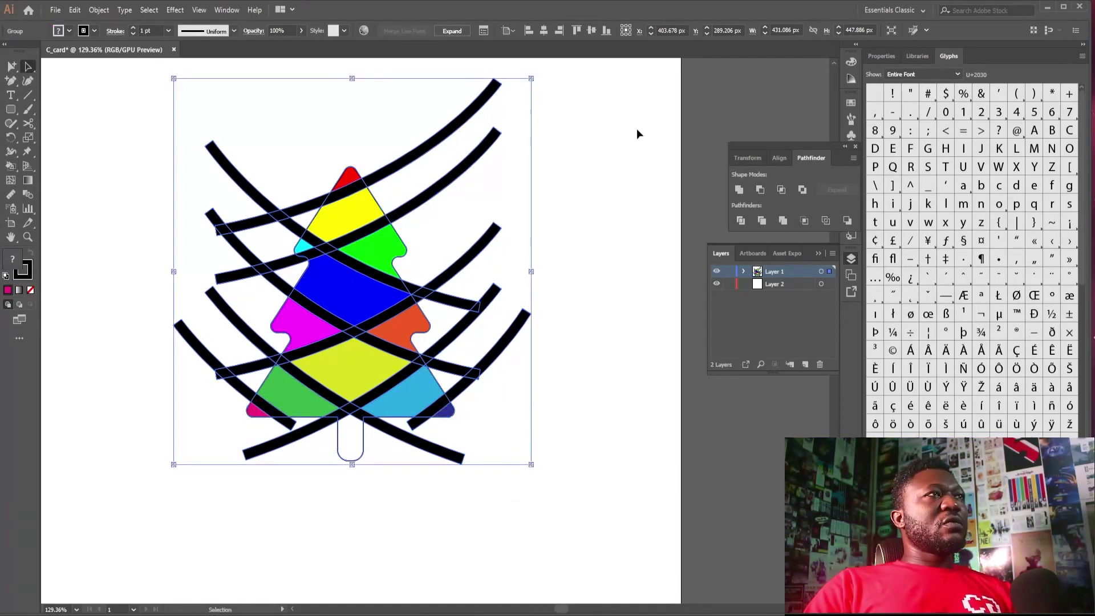
click(637, 128)
drag(460, 125, 392, 172)
key(ctrl+z)
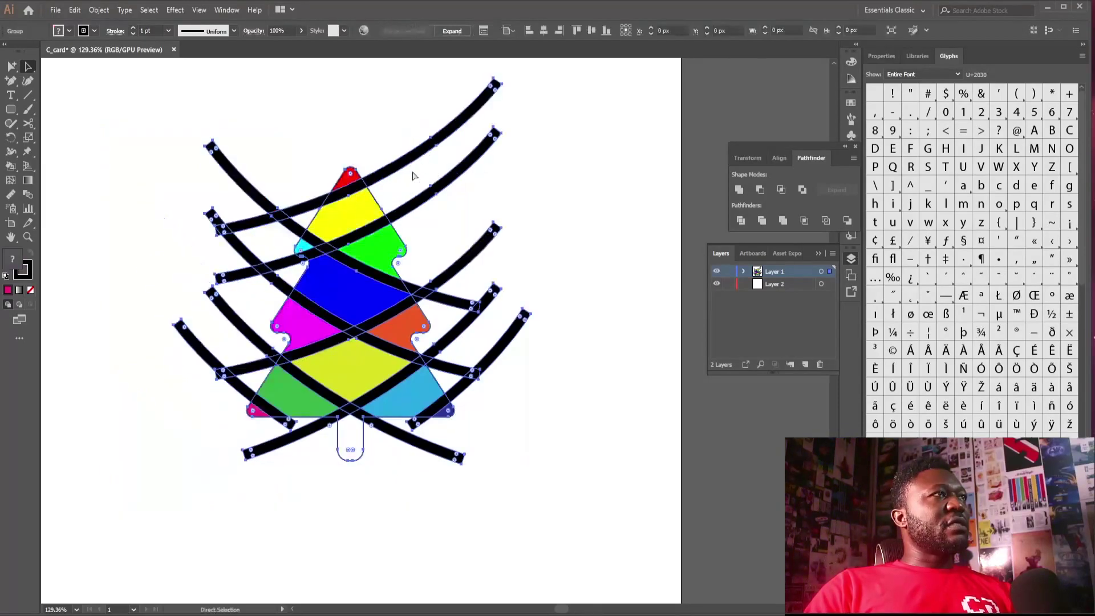
- Expand the Live Paint group with Object, Fill and Stroke enabled
key(v)
click(99, 10)
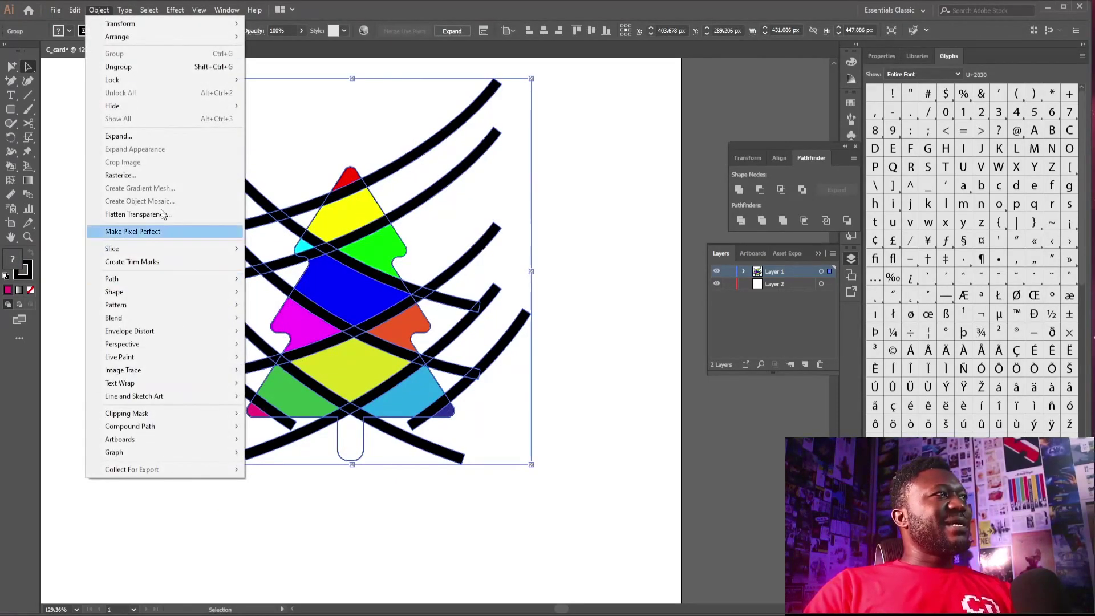
click(146, 136)
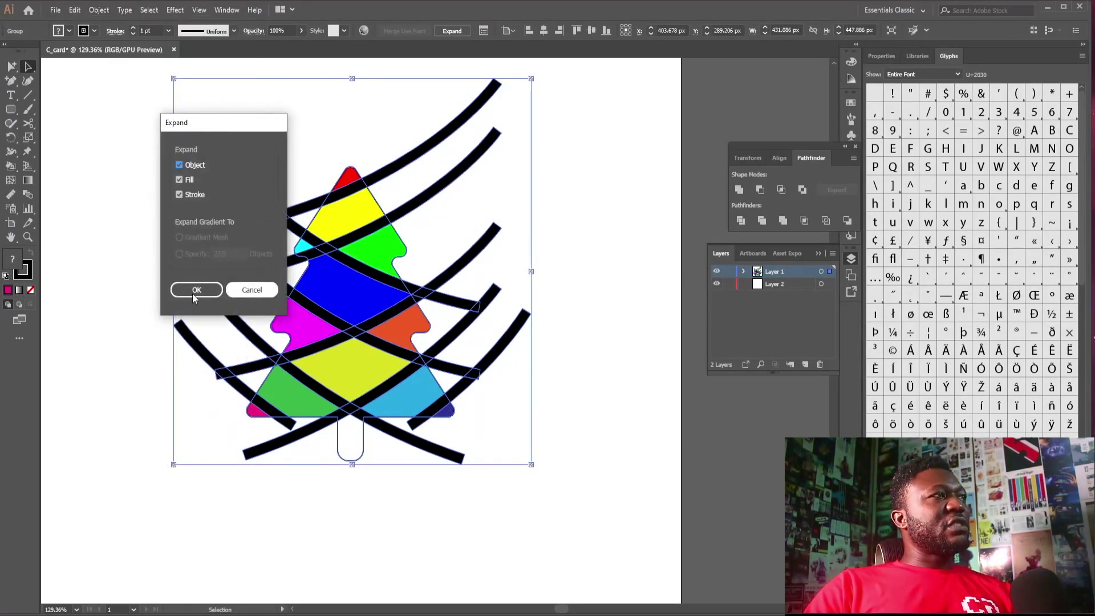
click(195, 290)
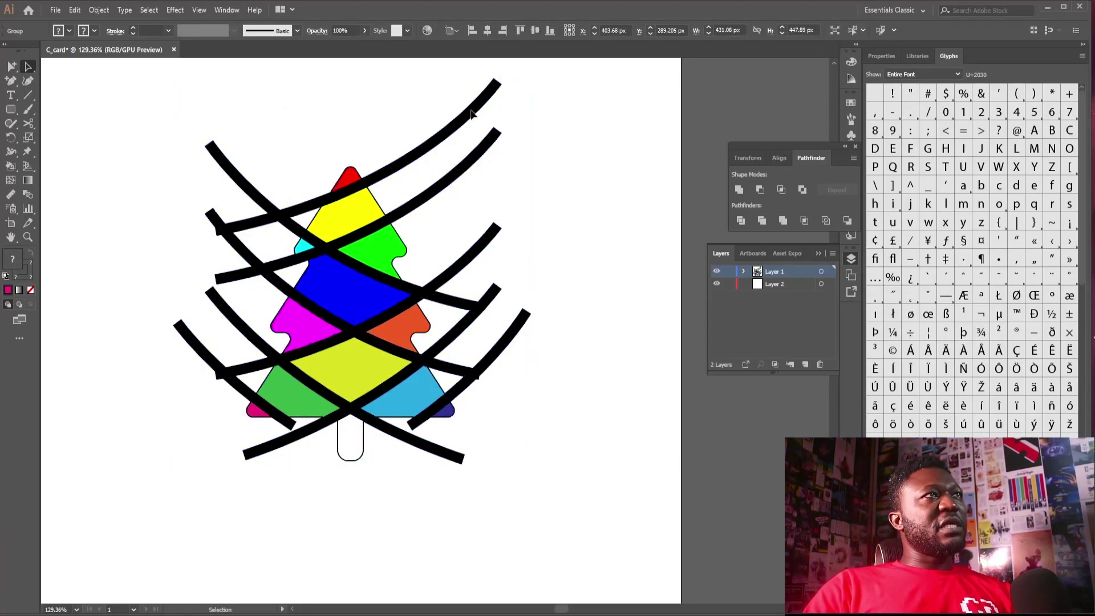
- Ungroup the expanded tree artwork so that its pieces can be selected separately
drag(452, 184, 575, 213)
key(ctrl+z)
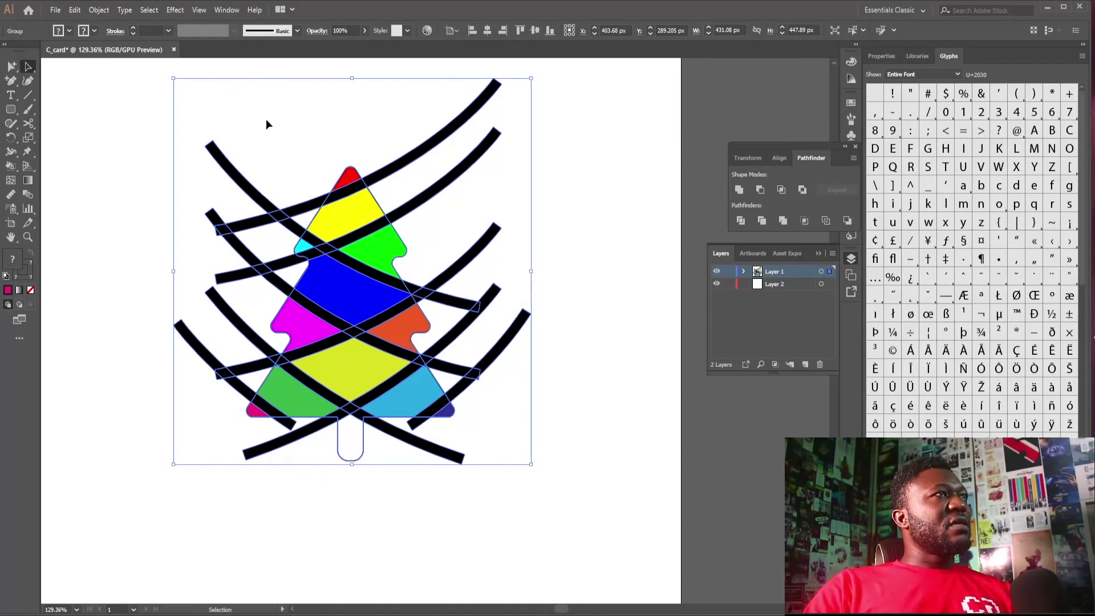
click(98, 12)
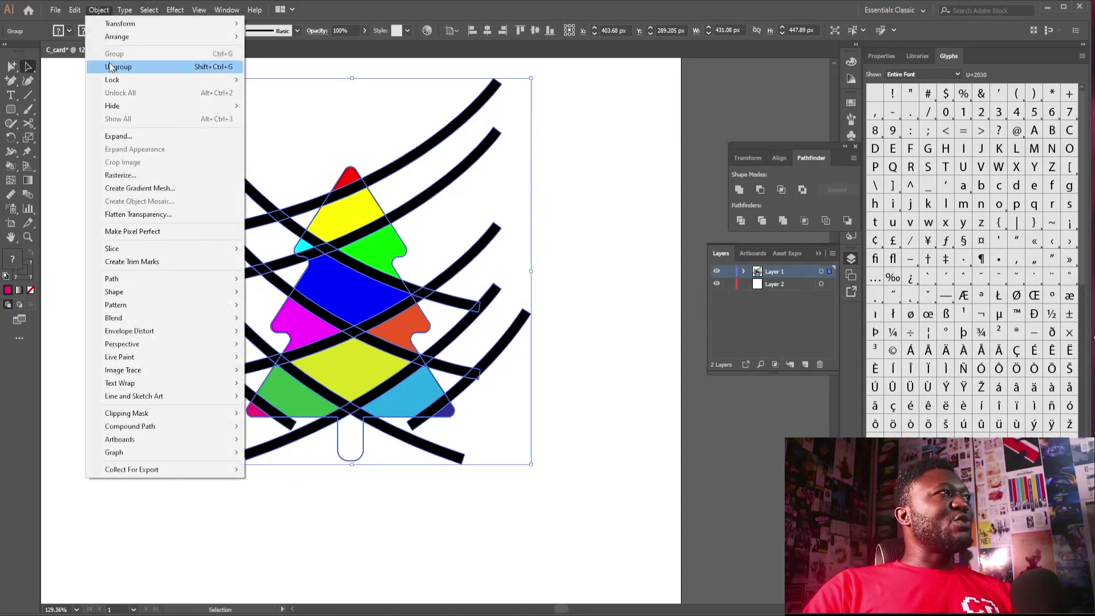
click(109, 66)
click(93, 13)
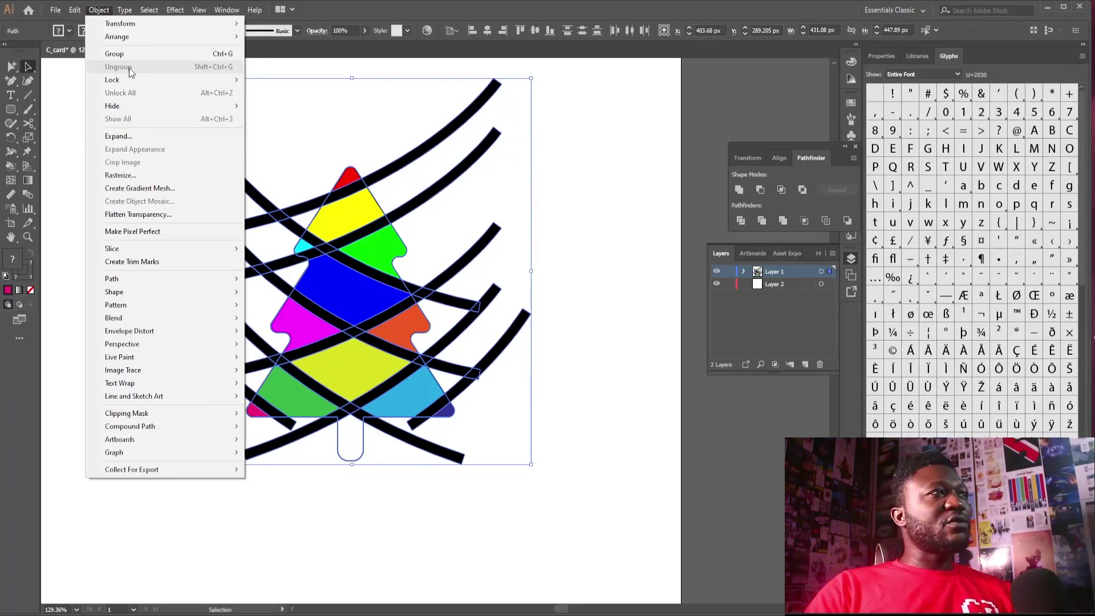
click(395, 142)
- Delete the pieces of the topmost rising band and the upper bands' ends on the tree's left side
click(394, 149)
click(387, 166)
drag(432, 148, 476, 138)
key(Delete)
key(Delete)
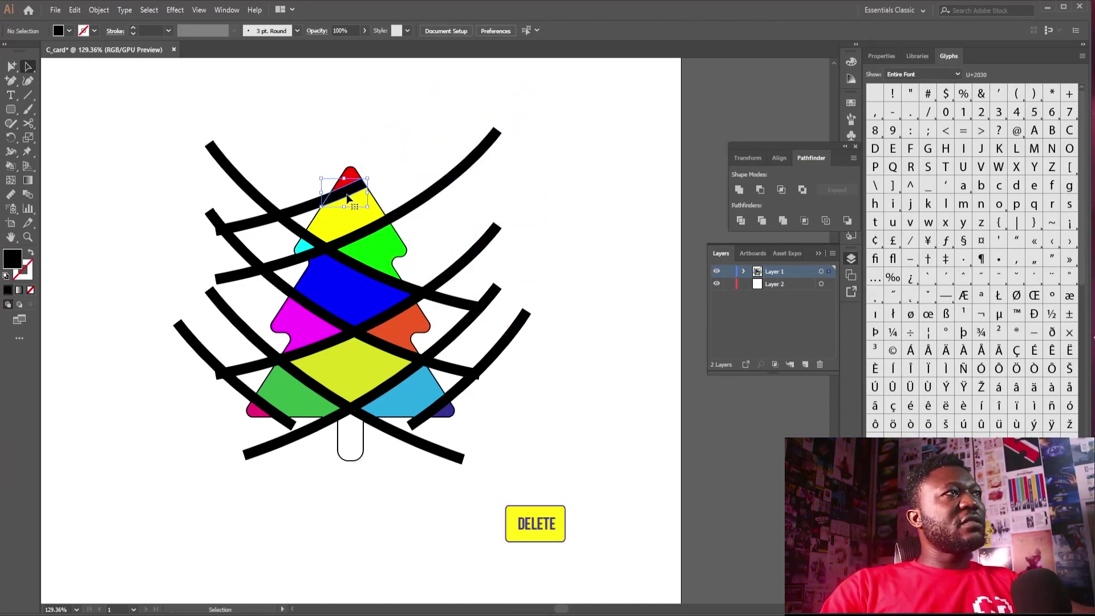
key(Delete)
click(302, 212)
key(Delete)
drag(268, 162, 216, 286)
key(Delete)
- Delete the black band pieces around the cyan, green and blue sections and beyond the tree's right edge there
click(294, 227)
key(Delete)
click(347, 238)
click(313, 243)
key(Delete)
click(366, 271)
key(Delete)
click(447, 279)
key(Delete)
click(445, 299)
key(Delete)
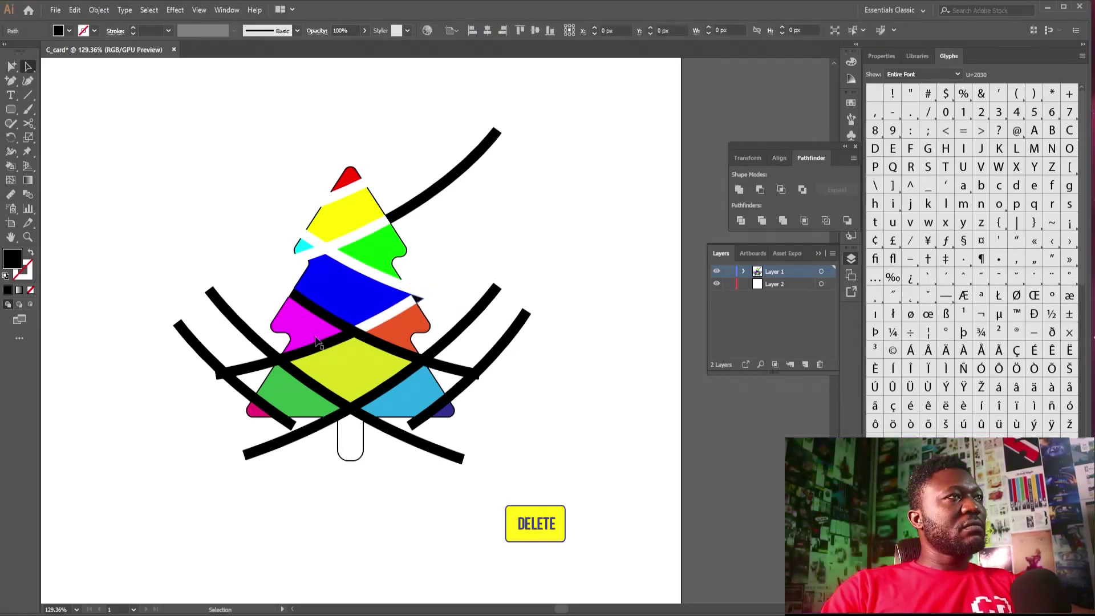
- Delete the band pieces bordering the magenta and orange-red sections and the rising band end to the tree's right
click(319, 313)
key(Delete)
click(321, 347)
key(Delete)
click(390, 349)
key(Delete)
click(449, 341)
key(Delete)
- Delete the band pieces beyond the tree's lower right edge and on both sides below its base
click(458, 370)
key(Delete)
click(381, 428)
key(Delete)
click(442, 403)
key(Delete)
click(321, 429)
key(Delete)
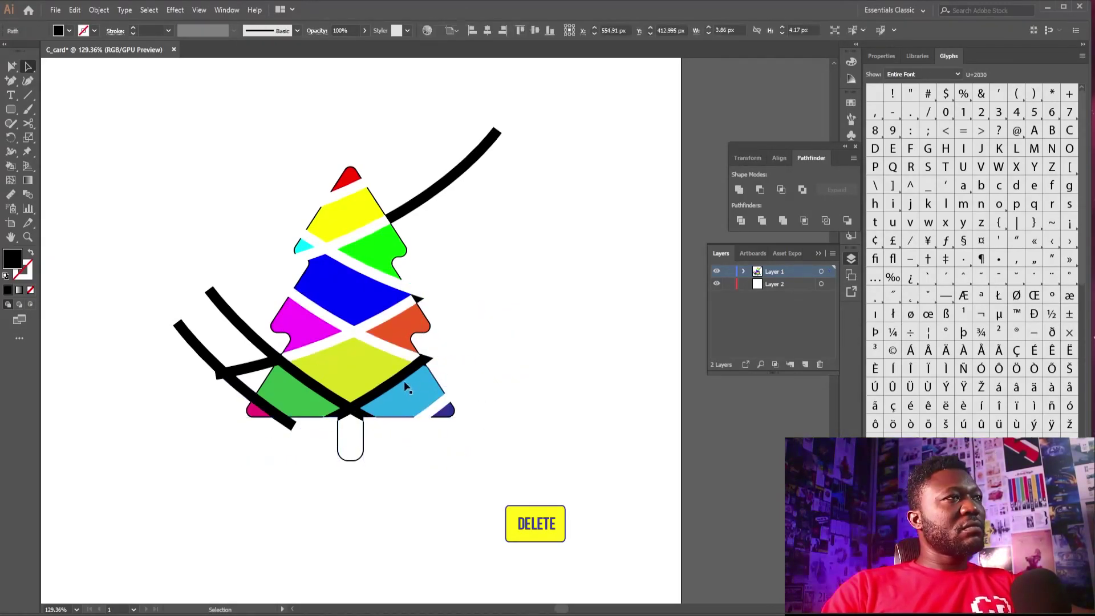
- Delete the small junction pieces on the tree's right edge and the band ends outside its lower left edge
click(418, 298)
key(Delete)
click(426, 360)
key(Delete)
click(260, 342)
key(Delete)
click(220, 372)
key(Delete)
key(Delete)
- Delete the remaining band pieces around the lower green and light blue sections and the one at the upper right
click(271, 409)
key(Delete)
click(349, 409)
key(Delete)
click(366, 399)
key(Delete)
click(334, 401)
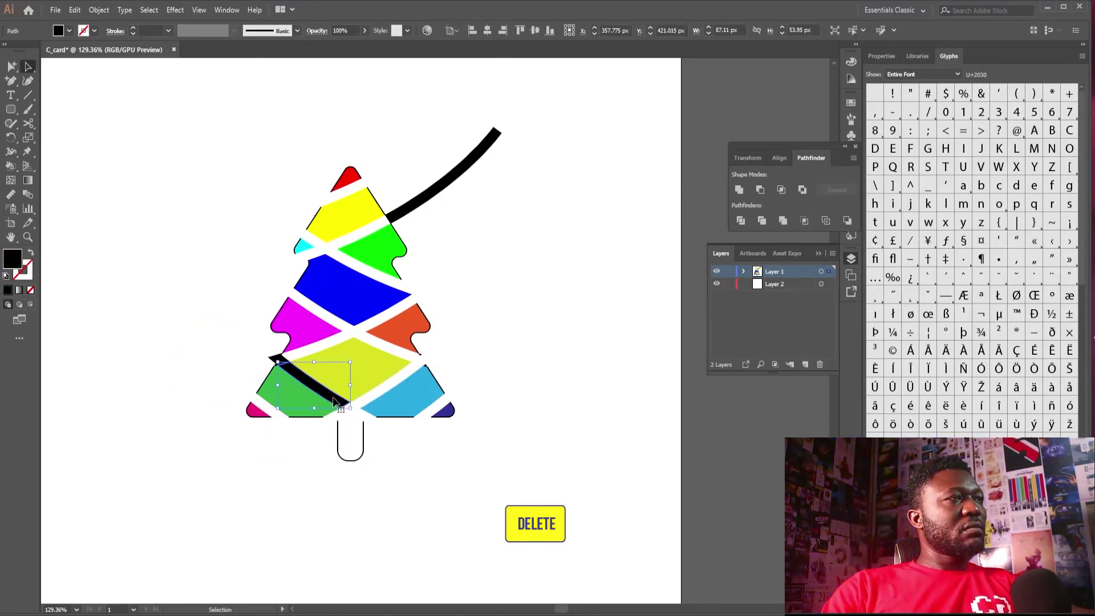
key(Delete)
click(438, 188)
key(Delete)
click(276, 359)
key(Delete)
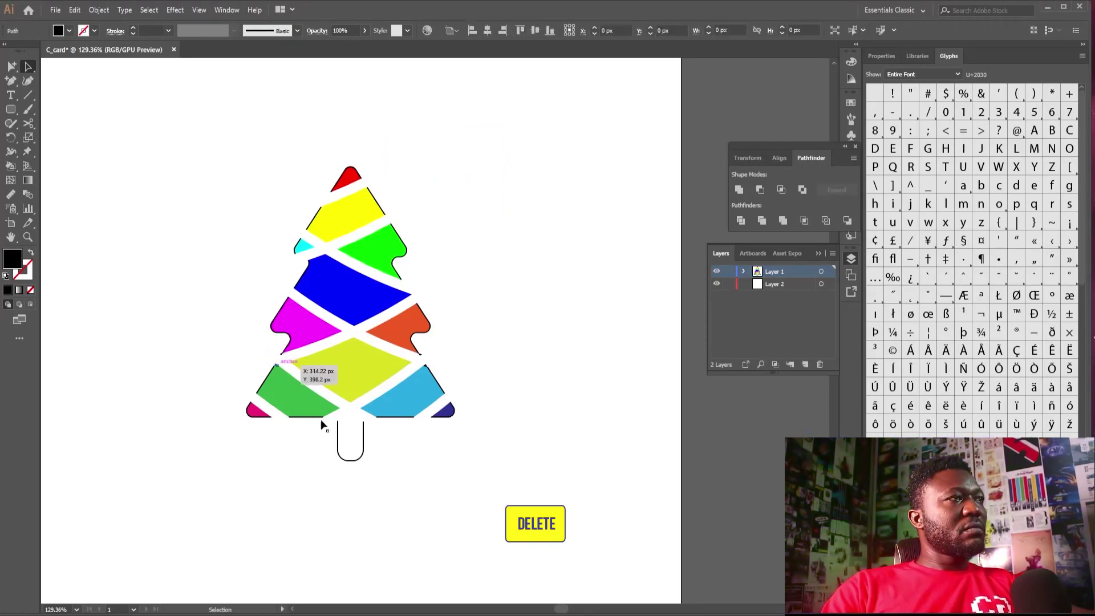
- Delete the black outline segments along the magenta, orange-red and light blue sections
key(Delete)
scroll(251, 332, up, 5)
drag(340, 360, 245, 361)
key(Delete)
click(691, 324)
key(Delete)
click(669, 384)
key(Delete)
click(682, 412)
key(Delete)
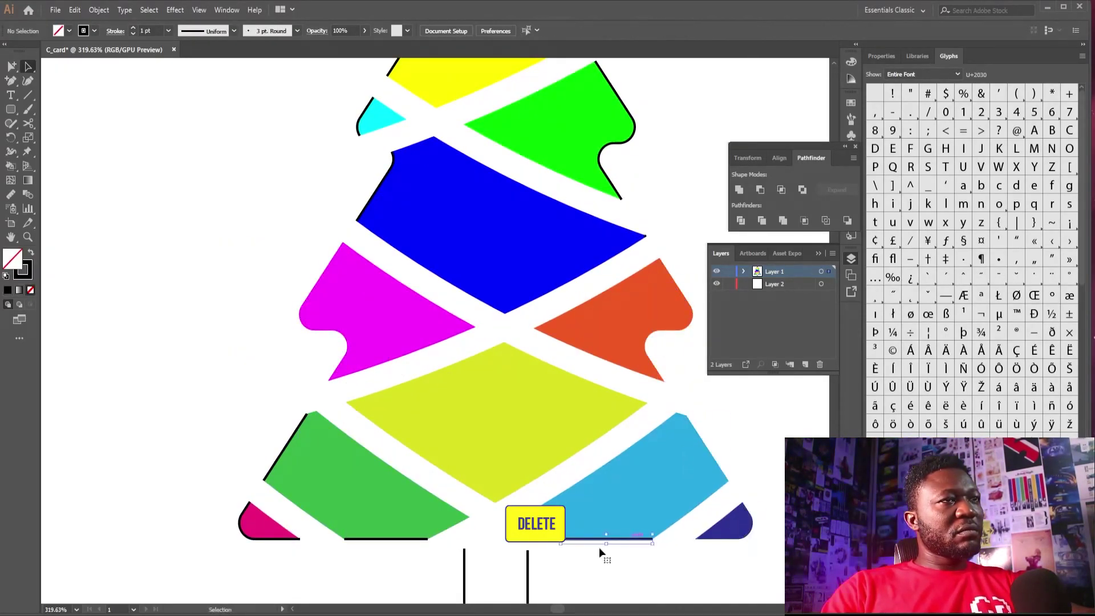
- Delete the black outline segments along the tree's base and beside the lower green and pink sections
key(Delete)
click(399, 539)
key(Delete)
click(289, 539)
key(Delete)
click(292, 439)
key(Delete)
- Delete the remaining black outline segments around the upper tree sections
drag(390, 142, 373, 272)
click(586, 301)
key(Delete)
click(543, 137)
key(Delete)
click(500, 72)
key(Delete)
click(400, 159)
key(Delete)
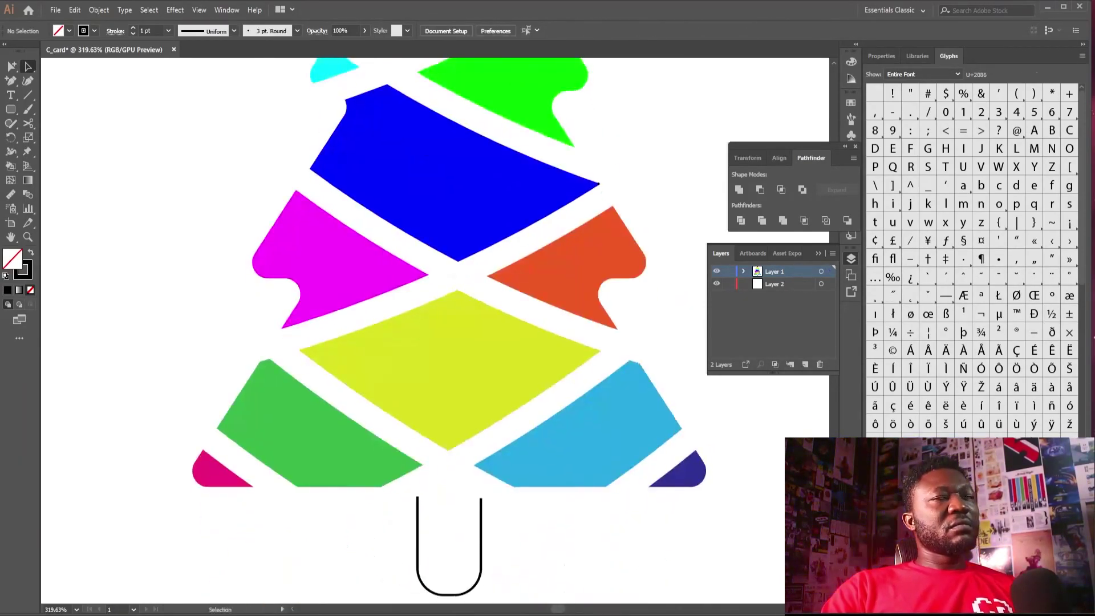
- Delete the trunk's black outline and fill the trunk shape with the orange-red swatch
click(482, 532)
key(Delete)
click(478, 521)
click(69, 31)
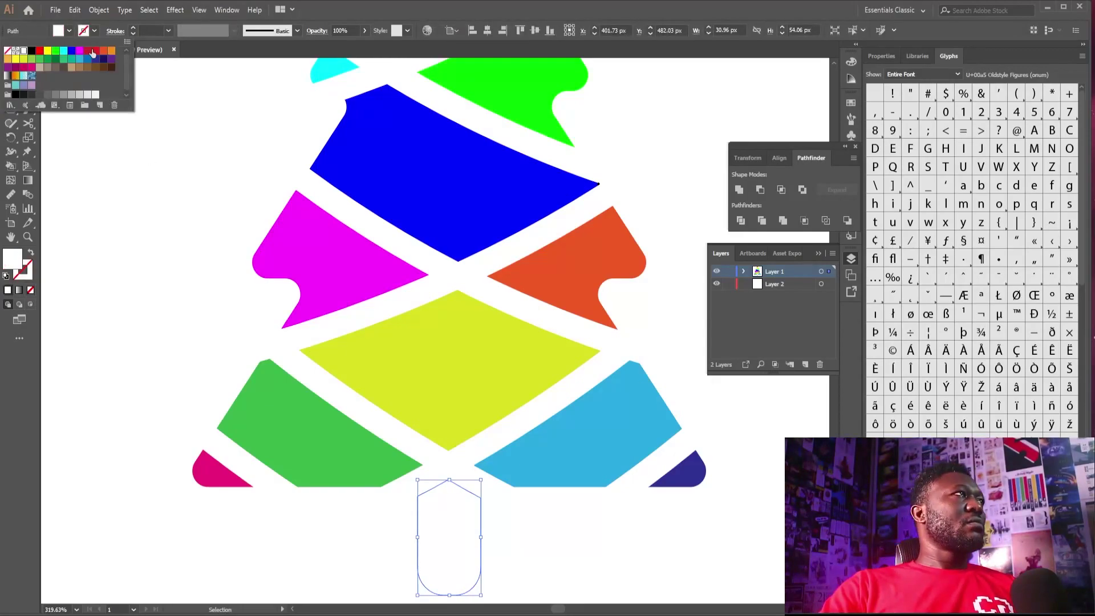
click(103, 52)
click(549, 534)
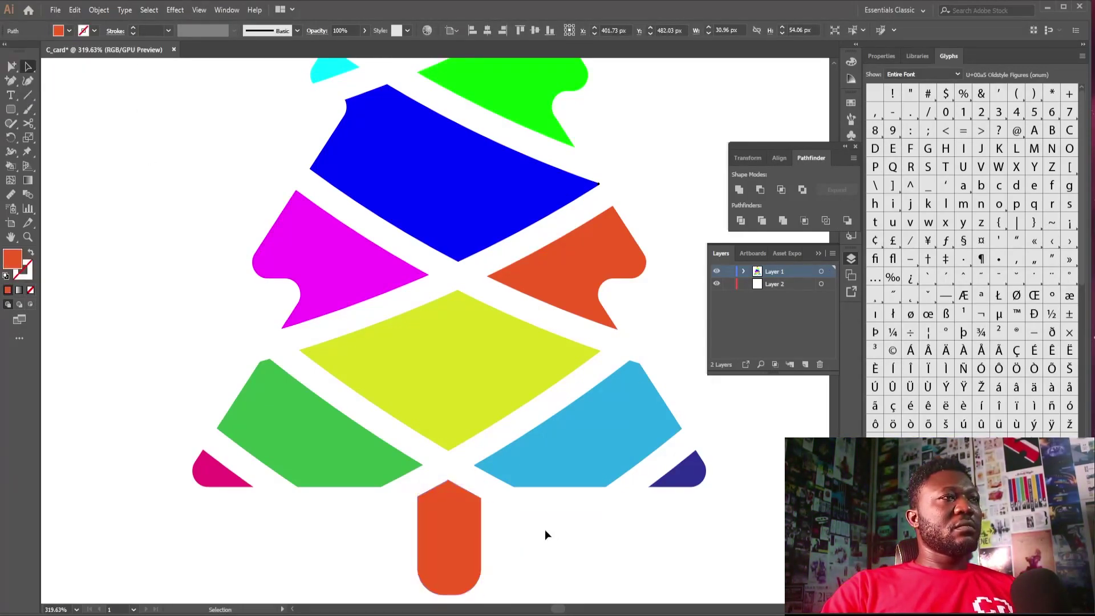
- Fill the section at the tree's tip with the orange swatch
key(a)
key(ctrl+equal)
key(ctrl+equal)
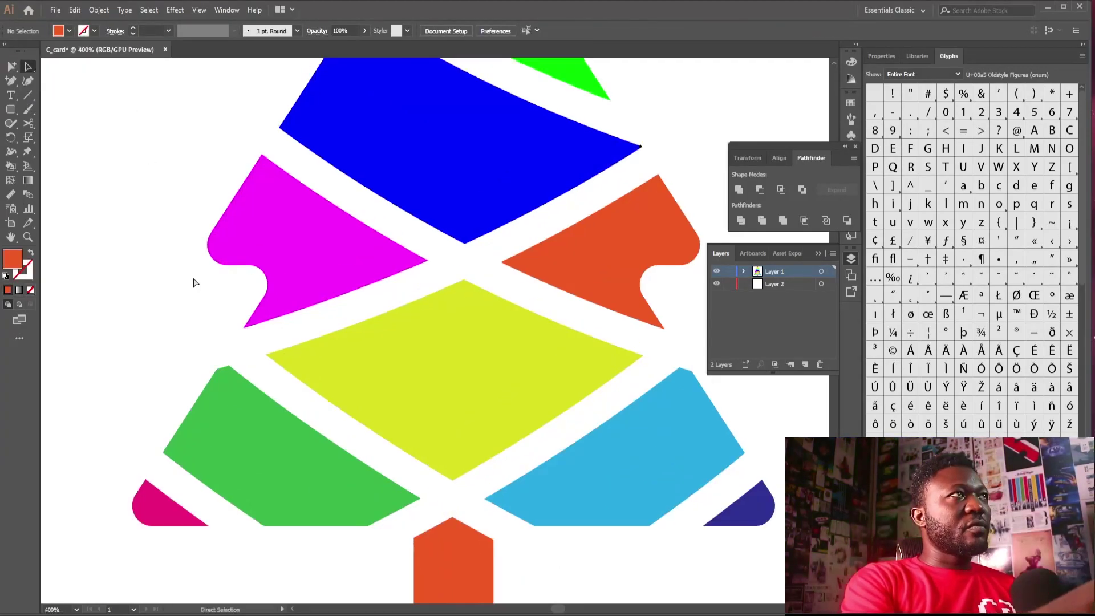
key(ctrl+minus)
key(ctrl+minus)
key(ctrl+minus)
key(ctrl+minus)
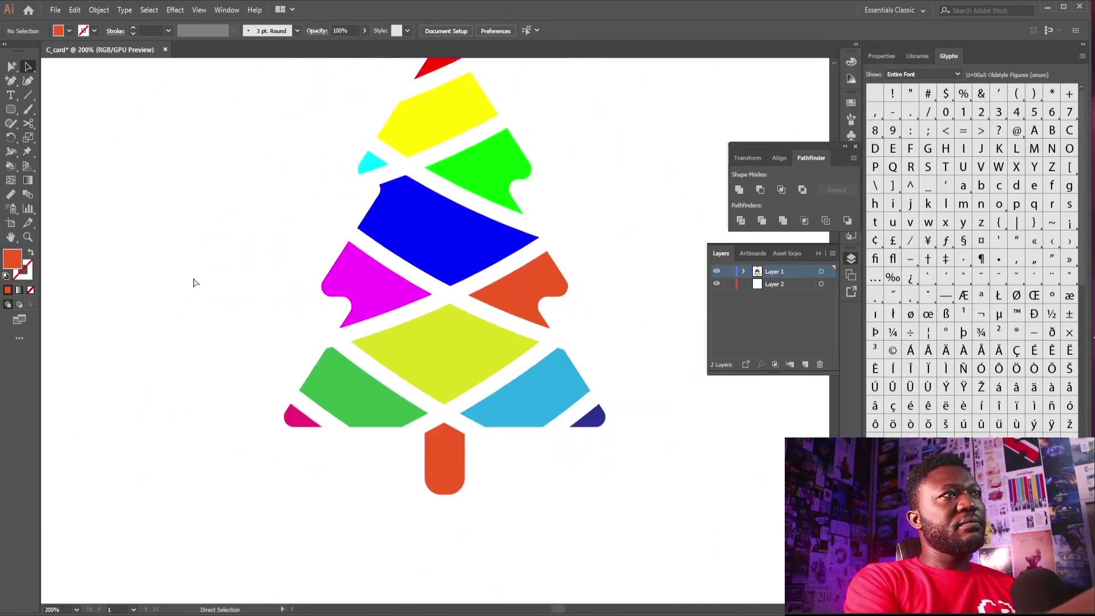
drag(362, 248, 337, 308)
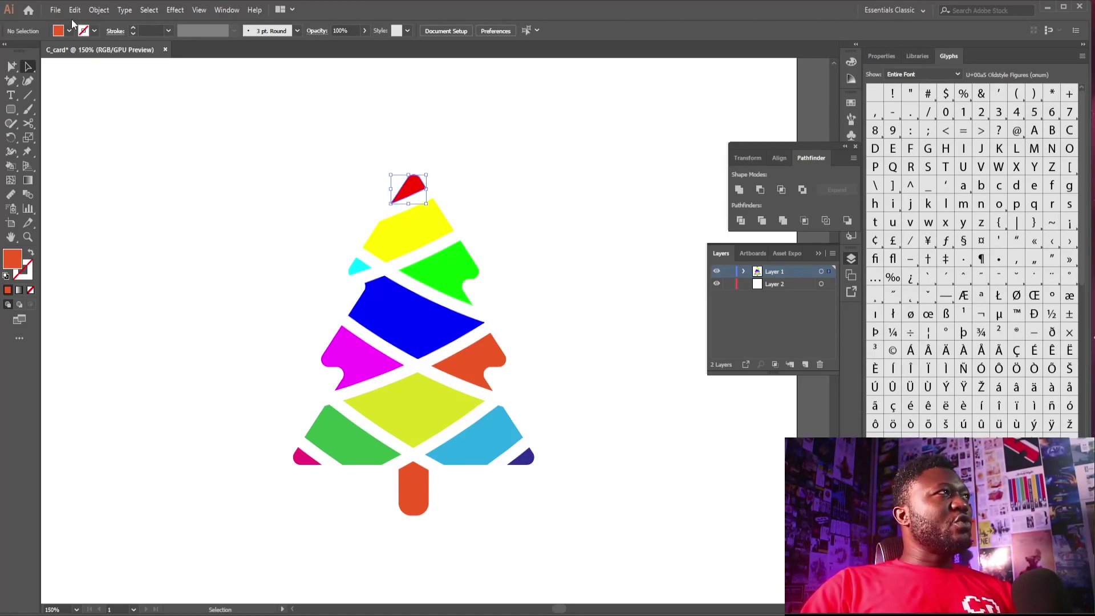
click(69, 32)
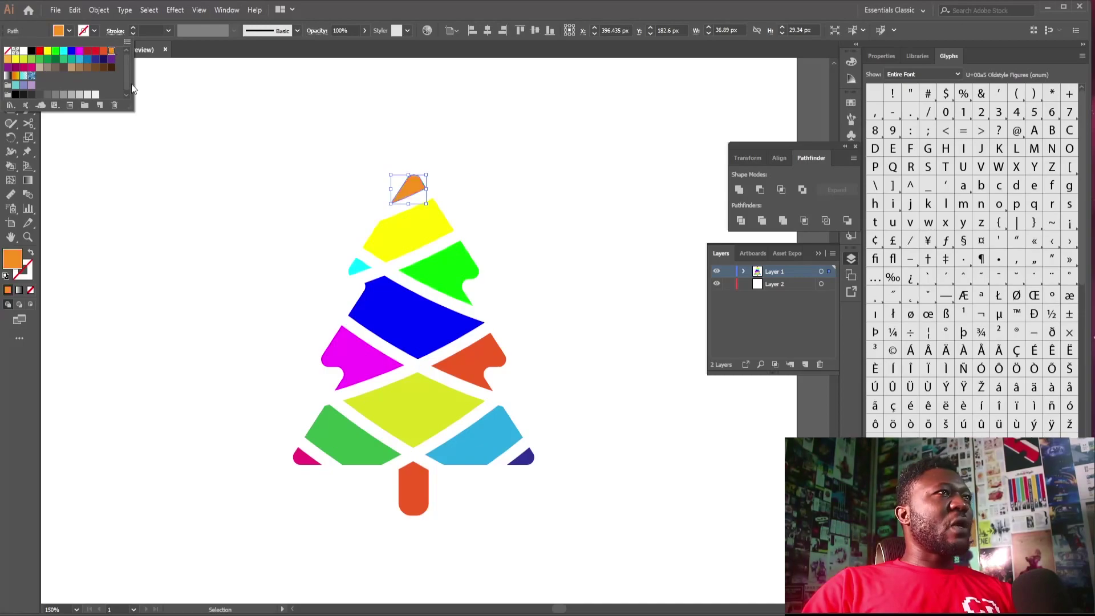
- Recolour the yellow section below the tip to dark blue using the Color Picker
click(428, 227)
double_click(12, 259)
click(689, 403)
drag(655, 358, 671, 417)
click(796, 349)
click(582, 307)
- Fill both the bright green section and the small cyan section with the red swatch
click(448, 274)
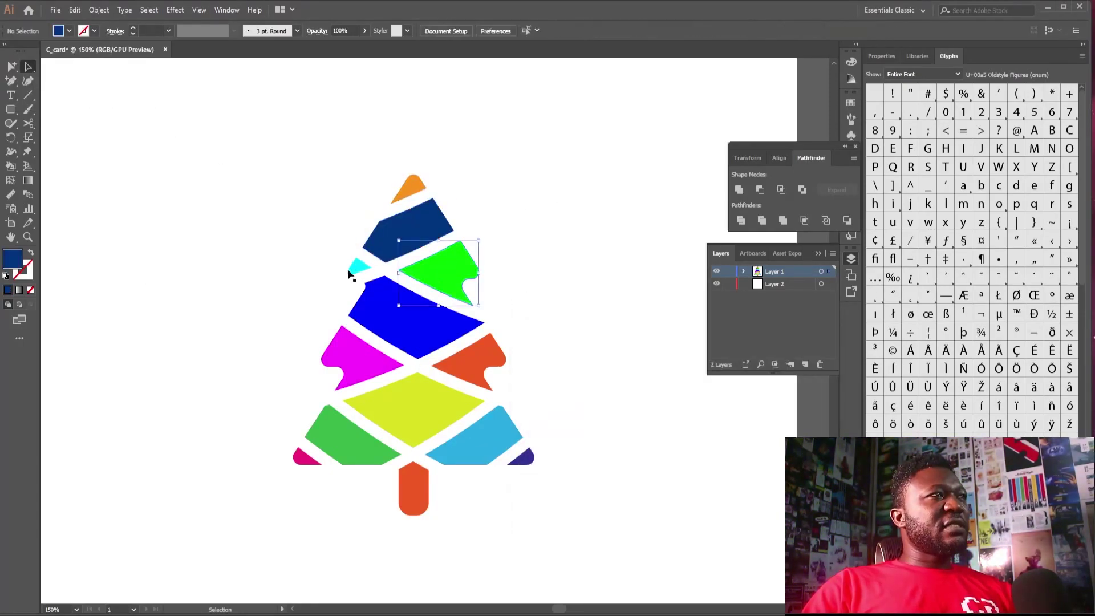
shift+click(350, 271)
click(69, 32)
click(88, 51)
click(570, 247)
- Fill the large blue middle section with the light blue swatch
click(416, 320)
click(69, 31)
click(80, 59)
click(620, 381)
- Fill the orange-red section on the tree's right side with the orange swatch
click(470, 352)
click(69, 32)
click(111, 50)
click(620, 379)
- Recolour the magenta section by sampling the dark blue of the upper section with the Eyedropper
drag(621, 380, 652, 298)
click(372, 278)
click(11, 209)
click(425, 150)
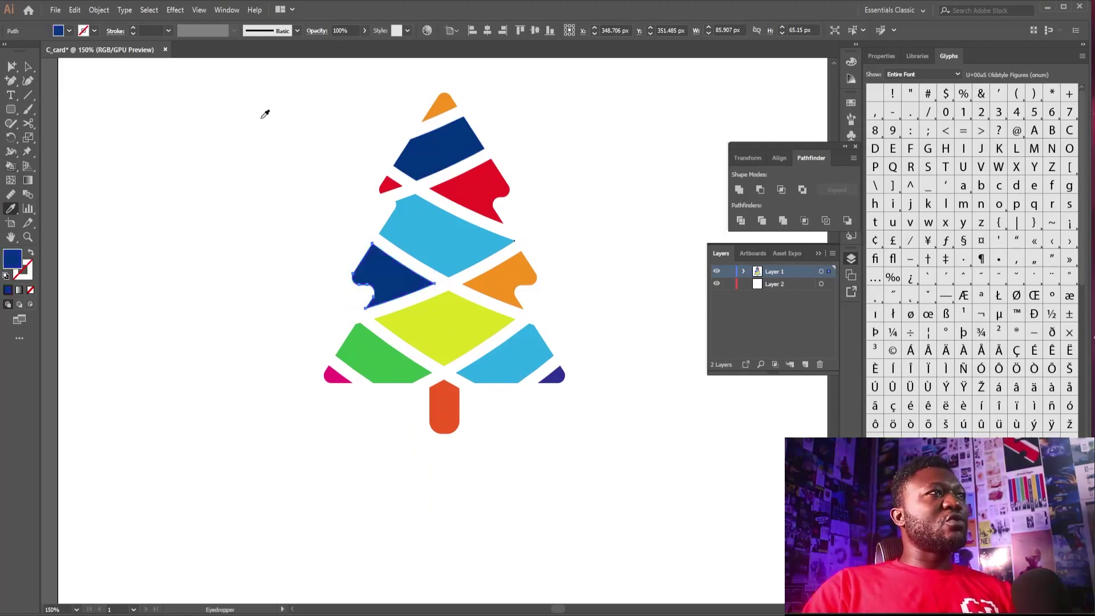
- Recolour the yellow-green section and the lower right corner piece by sampling the small red section with the Eyedropper
click(28, 67)
drag(438, 363, 366, 361)
click(374, 337)
shift+click(483, 374)
click(11, 209)
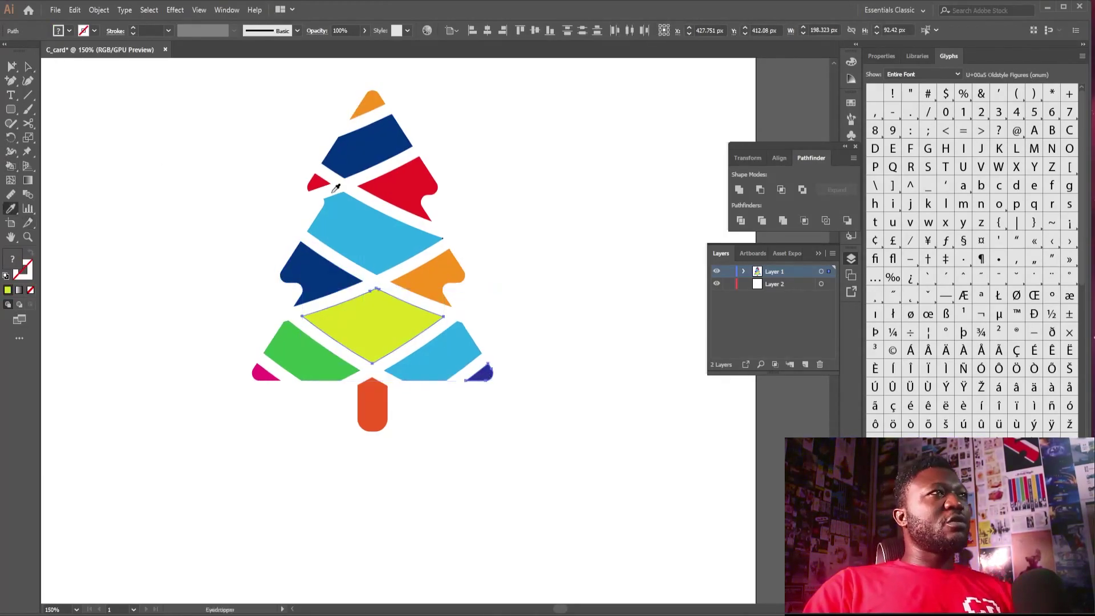
click(320, 184)
- Recolour the light blue section at the tree's lower right by sampling the dark blue of the left middle section with the Eyedropper
click(28, 66)
drag(367, 460, 365, 420)
click(408, 331)
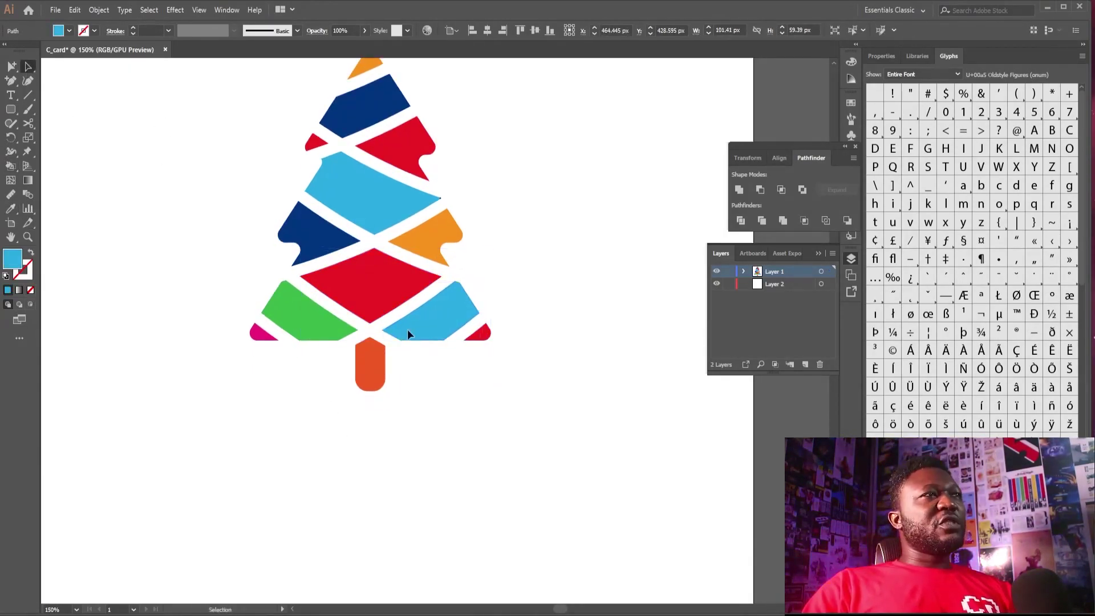
click(11, 209)
click(311, 237)
- Recolour the green section at the tree's lower left by sampling the light blue of the large middle section
click(28, 67)
drag(277, 364, 269, 398)
click(286, 344)
key(i)
click(394, 217)
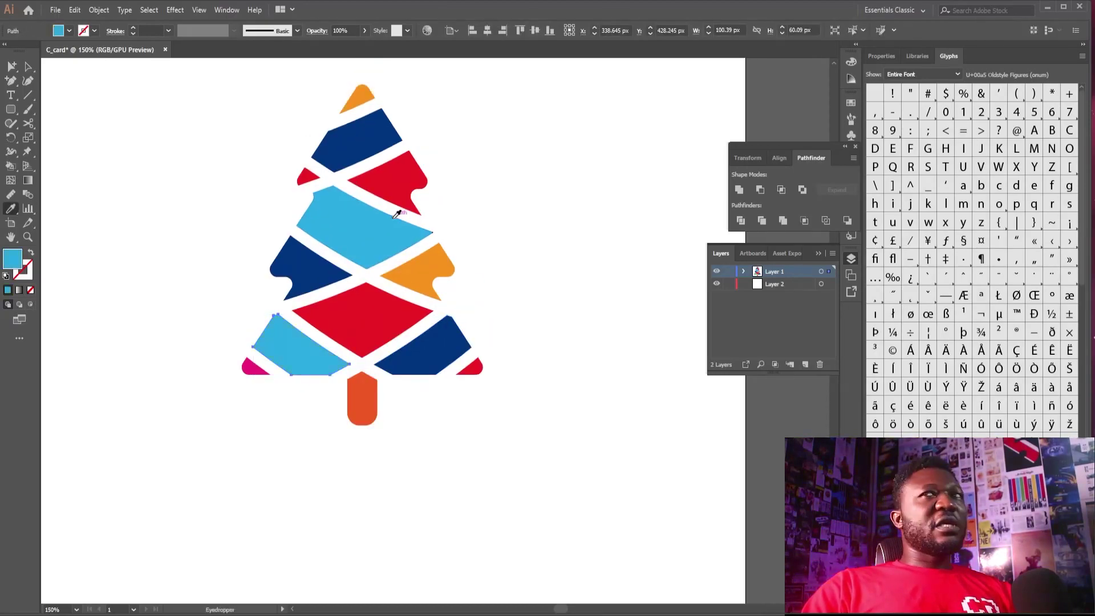
- Recolour the magenta lower left corner piece and the tree trunk by sampling the orange of other tree sections
click(28, 67)
click(249, 371)
click(11, 209)
click(358, 100)
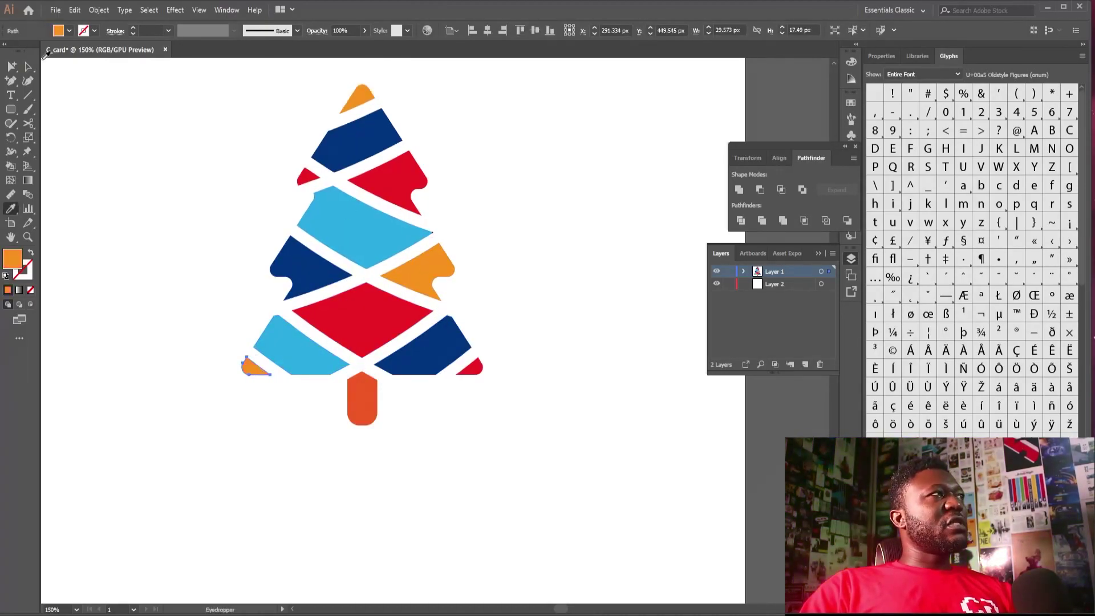
click(361, 415)
key(i)
click(425, 266)
key(a)
click(135, 172)
scroll(425, 289, down, 3)
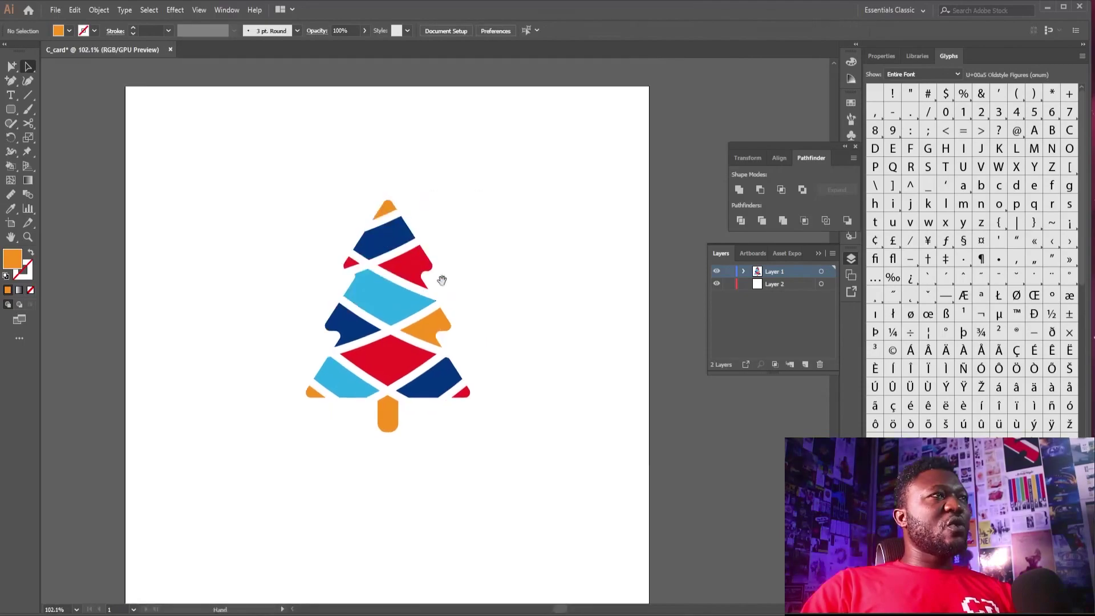
- Enlarge the whole tree proportionally so that it fills more of the artboard and reposition it near the centre
key(ctrl+a)
drag(470, 433, 517, 497)
drag(497, 477, 519, 500)
drag(327, 223, 280, 155)
mouse_move(432, 409)
mouse_down()
mouse_move(433, 349)
mouse_move(423, 409)
mouse_up()
- Fill both light blue sections, the large upper middle one and the lower left one, with the teal swatch
click(257, 393)
click(341, 427)
shift+click(368, 305)
click(70, 31)
click(71, 60)
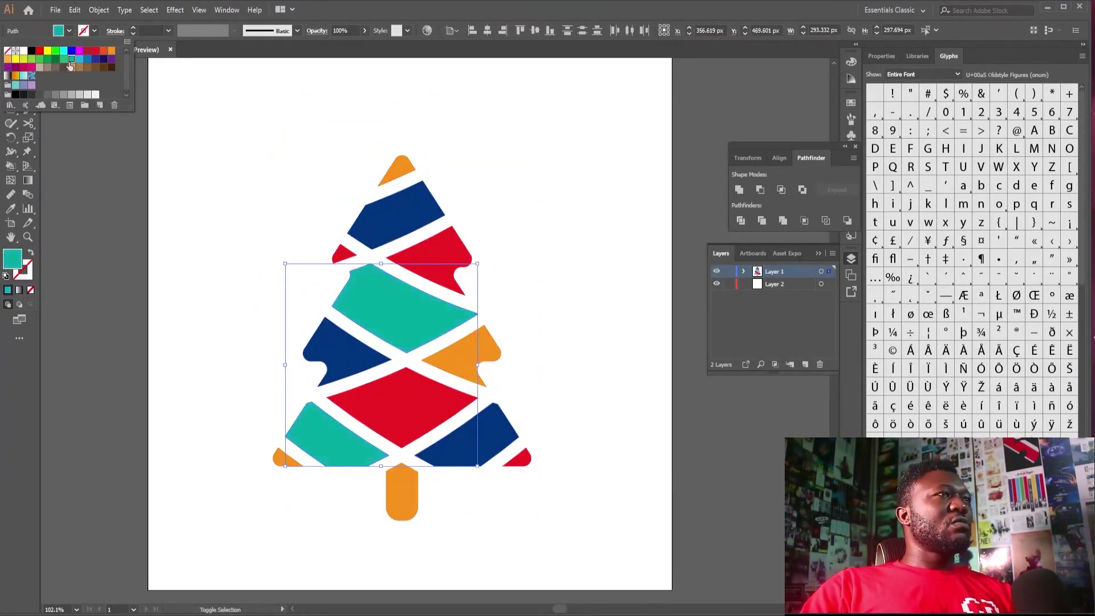
- Change the fill of the two teal sections to a brighter turquoise in the Color Picker
double_click(12, 258)
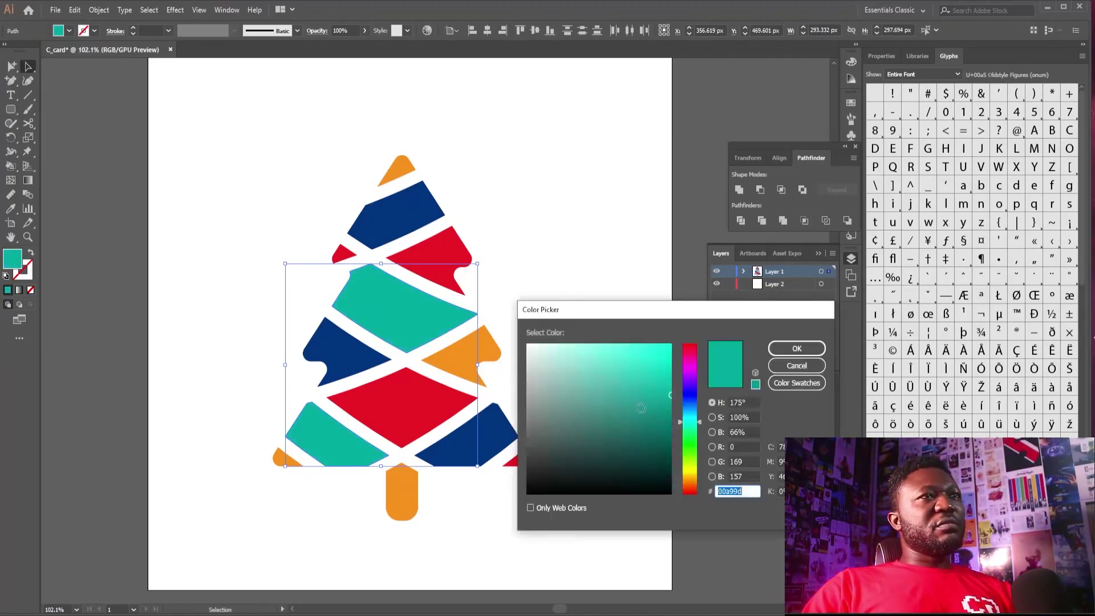
drag(698, 420, 699, 419)
click(666, 382)
drag(676, 376, 677, 376)
click(795, 349)
click(512, 225)
drag(497, 204, 461, 199)
drag(489, 164, 466, 200)
drag(422, 234, 614, 440)
drag(499, 496, 502, 376)
click(469, 423)
click(567, 195)
drag(567, 196, 457, 239)
drag(561, 264, 476, 359)
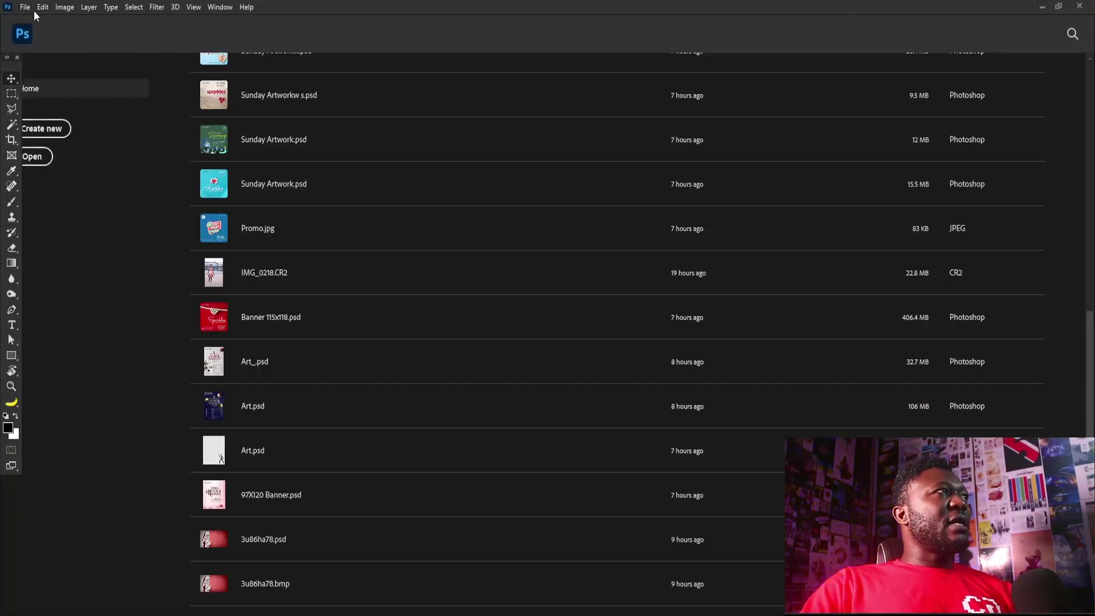
- Switch to Photoshop and create a portrait A6 document of 105 x 148 mm at 300 ppi in RGB Color with a white background
click(25, 7)
click(35, 20)
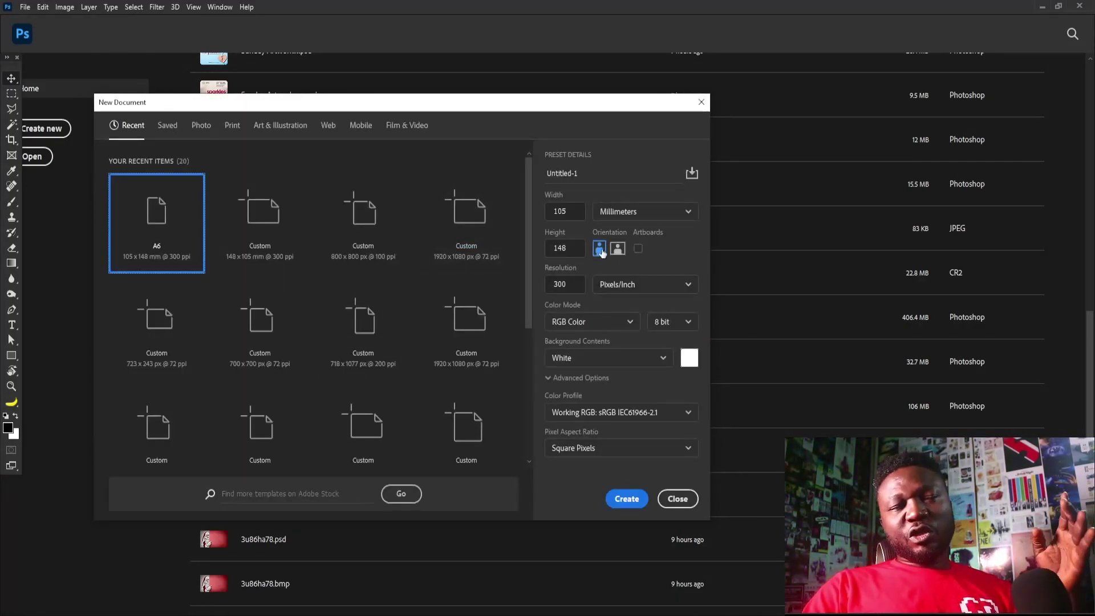
click(627, 499)
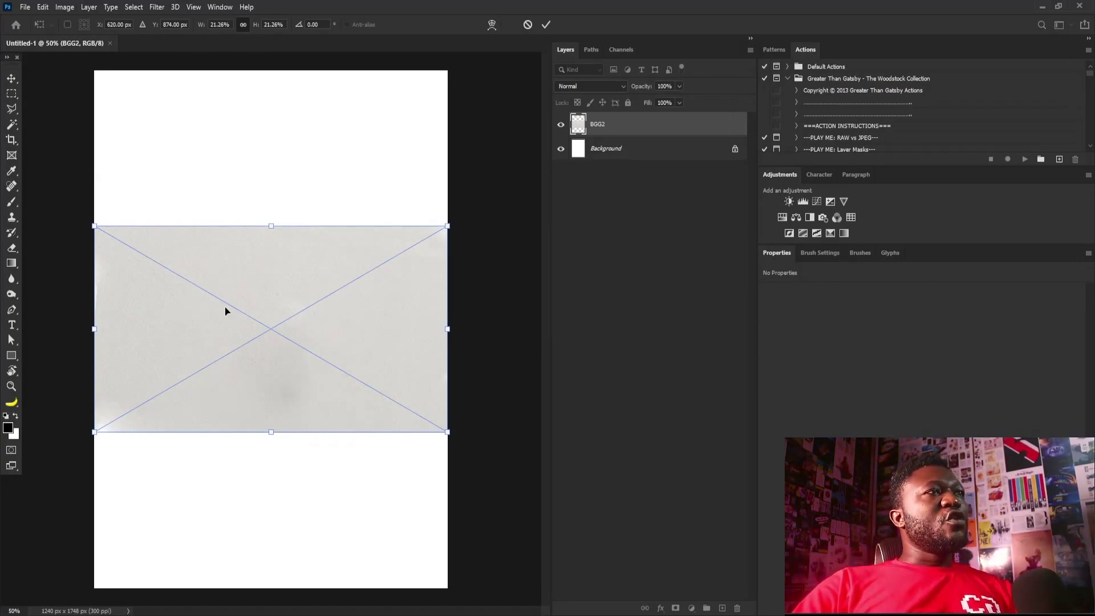
- Rotate the placed BGG2 paper texture by 90 degrees and enlarge it proportionally to cover the whole page
drag(360, 256, 334, 290)
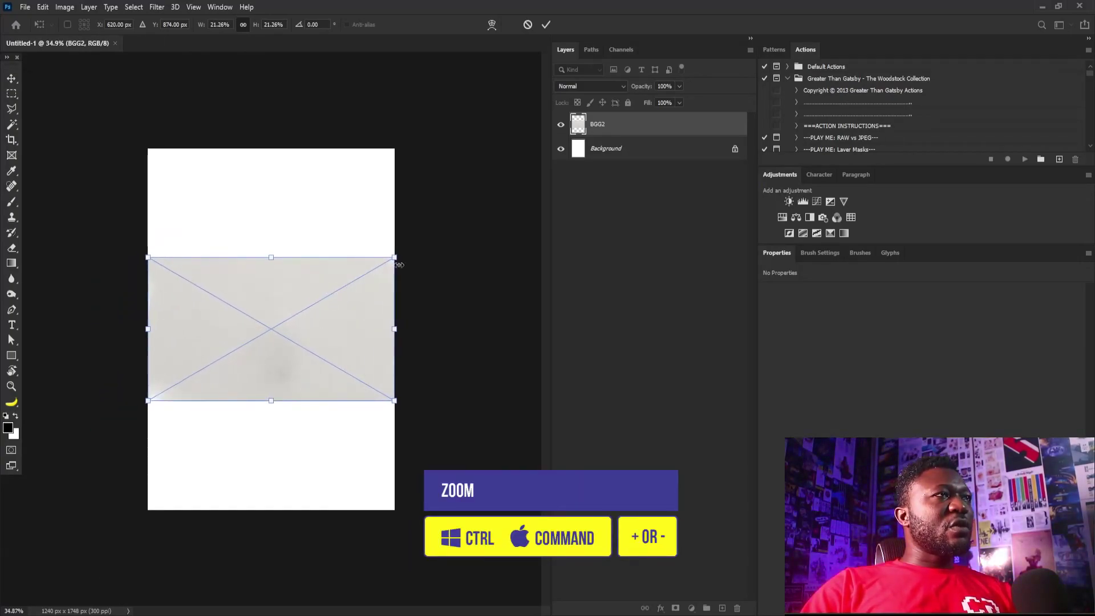
drag(410, 250, 314, 344)
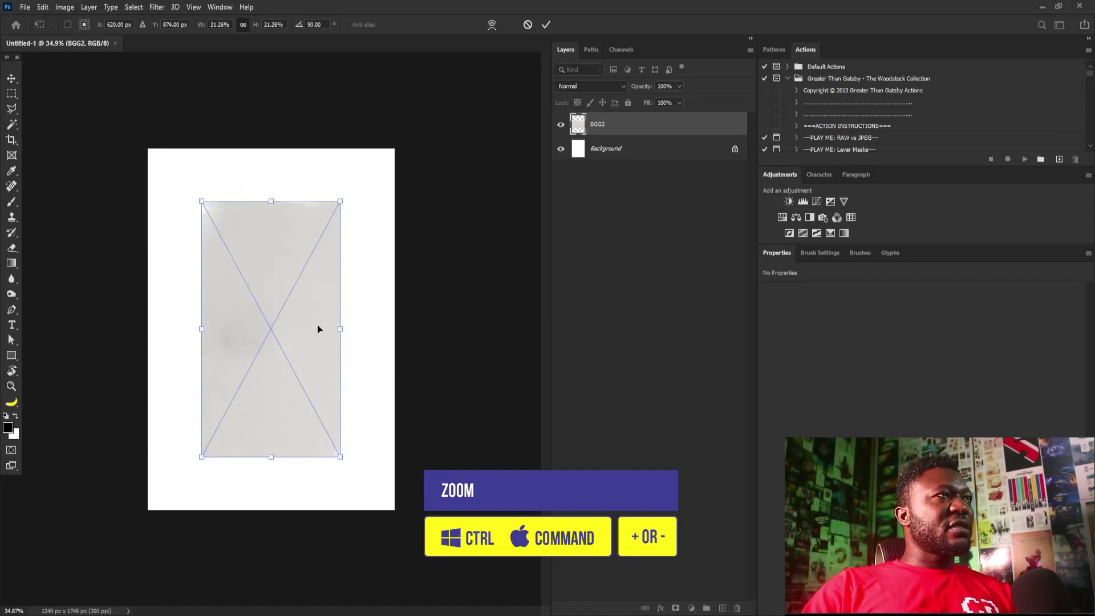
drag(344, 203, 428, 139)
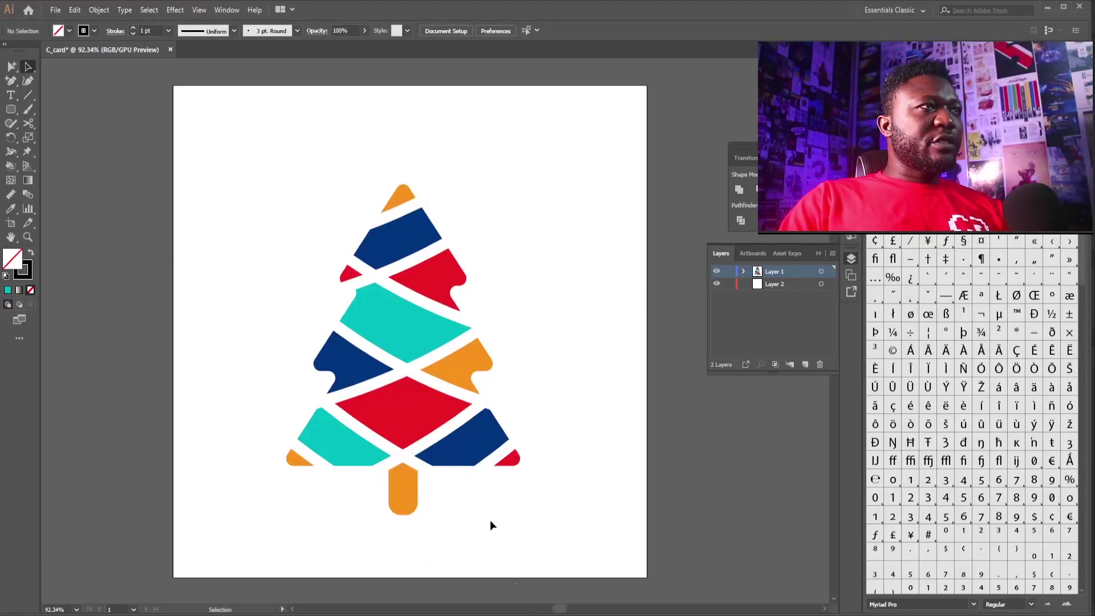
- Switch to Illustrator and draw a five-pointed star about 97 by 92 px just above the tree's tip with the Star tool
key(ctrl+a)
click(530, 269)
drag(394, 146, 453, 202)
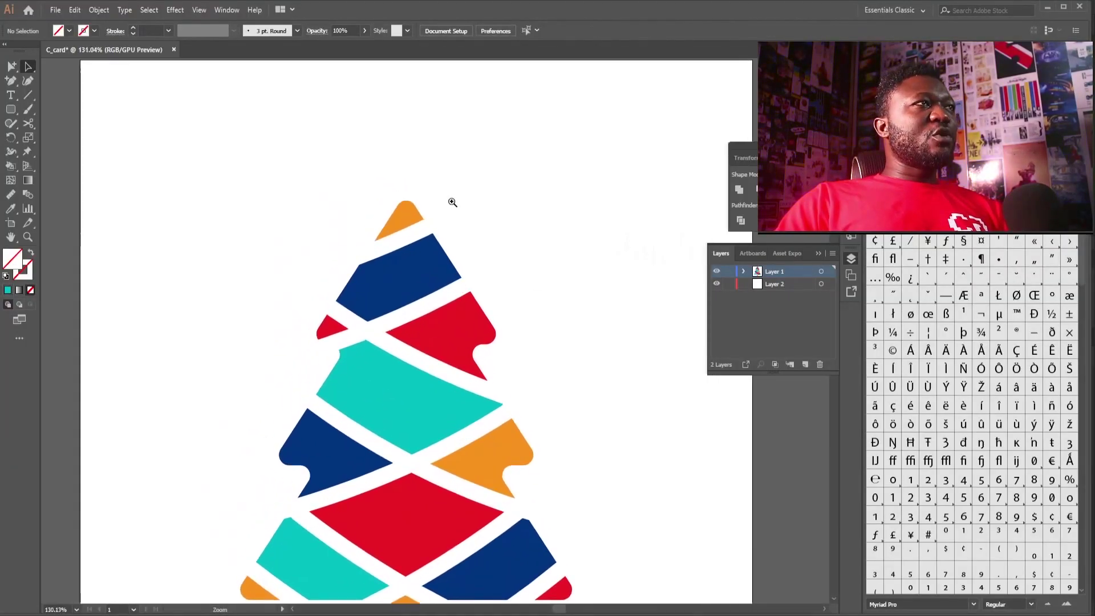
click(11, 113)
click(103, 165)
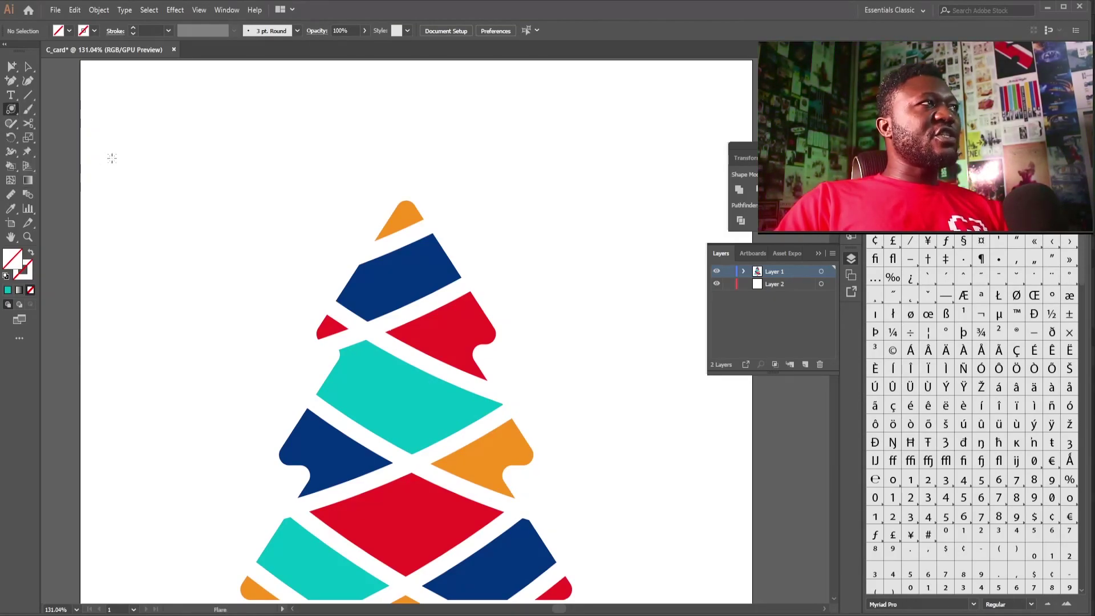
click(11, 113)
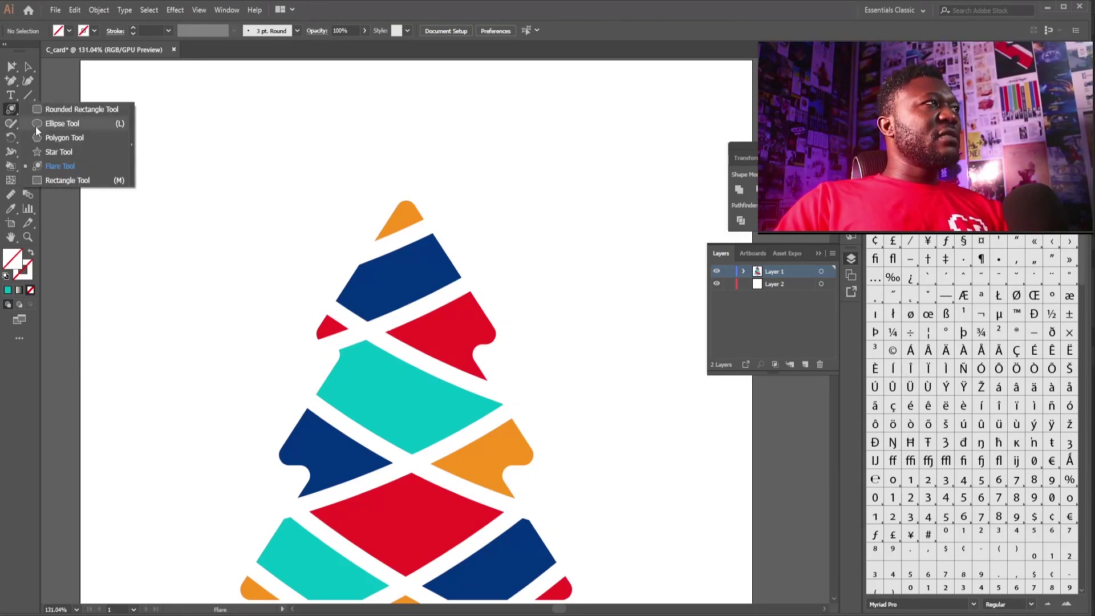
click(56, 150)
drag(397, 125, 440, 169)
key(Up)
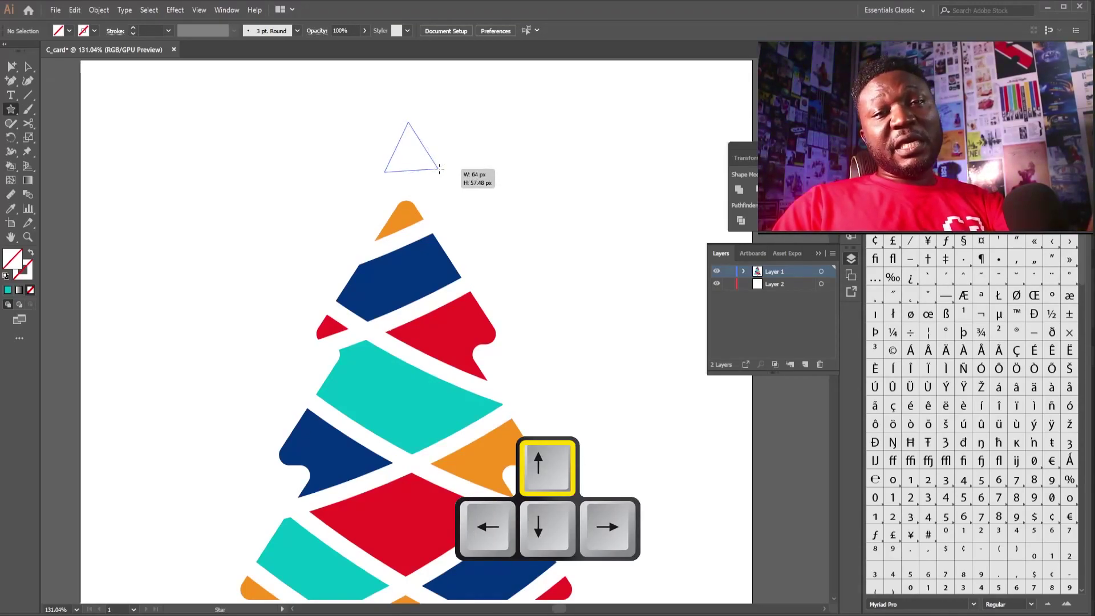
key(Up)
mouse_move(441, 169)
mouse_down()
mouse_move(430, 183)
mouse_move(440, 181)
mouse_up()
drag(427, 123, 403, 258)
scroll(425, 228, up, 2)
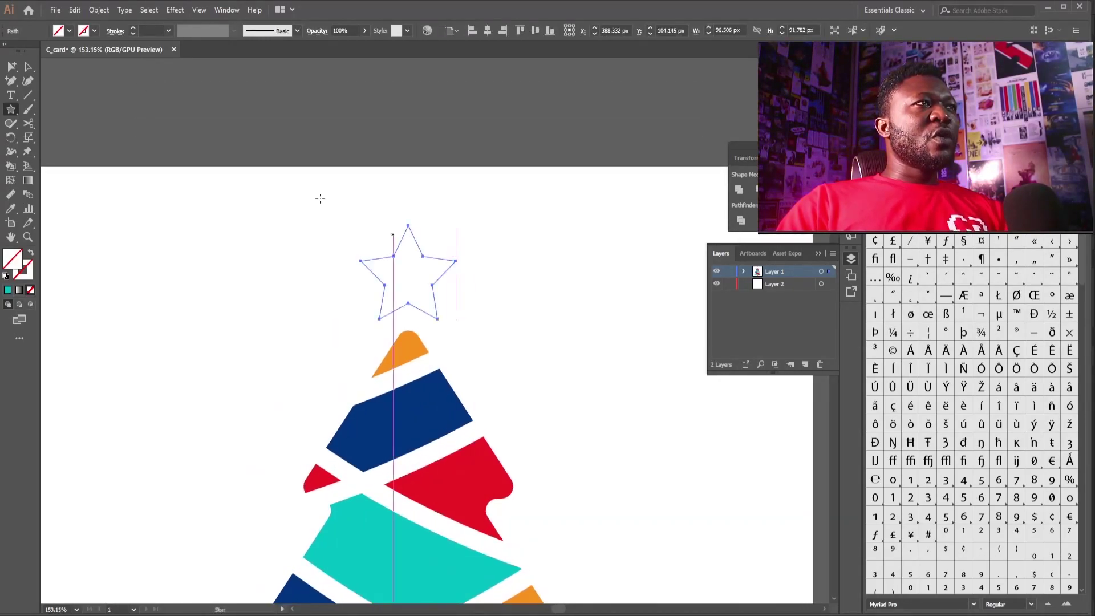
- Give the star a 1 pt black outline and round all of its corners by about 6.8 px
click(92, 30)
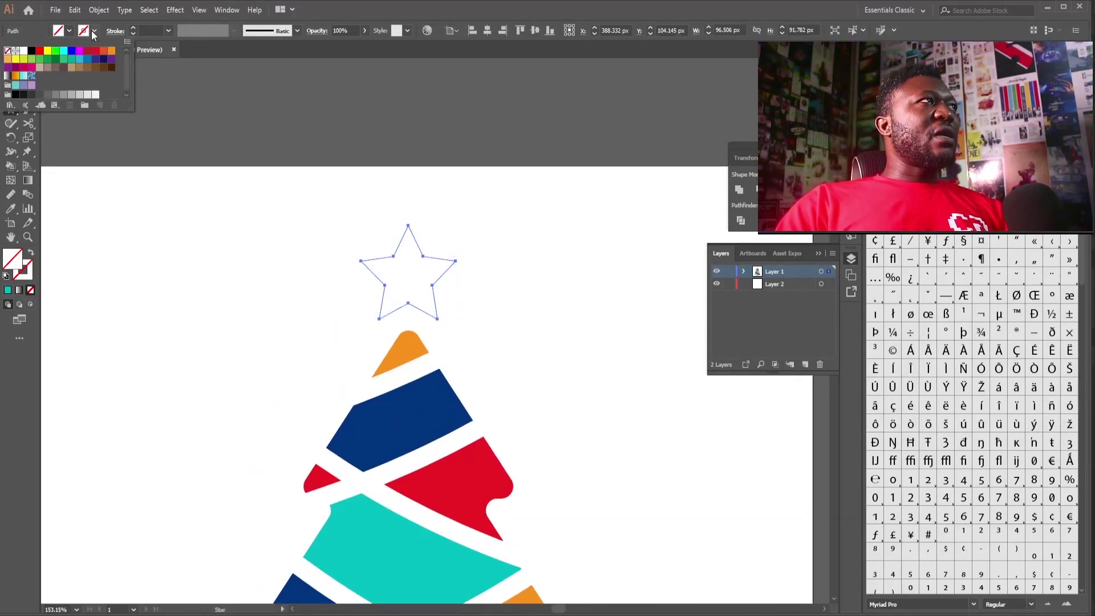
click(32, 51)
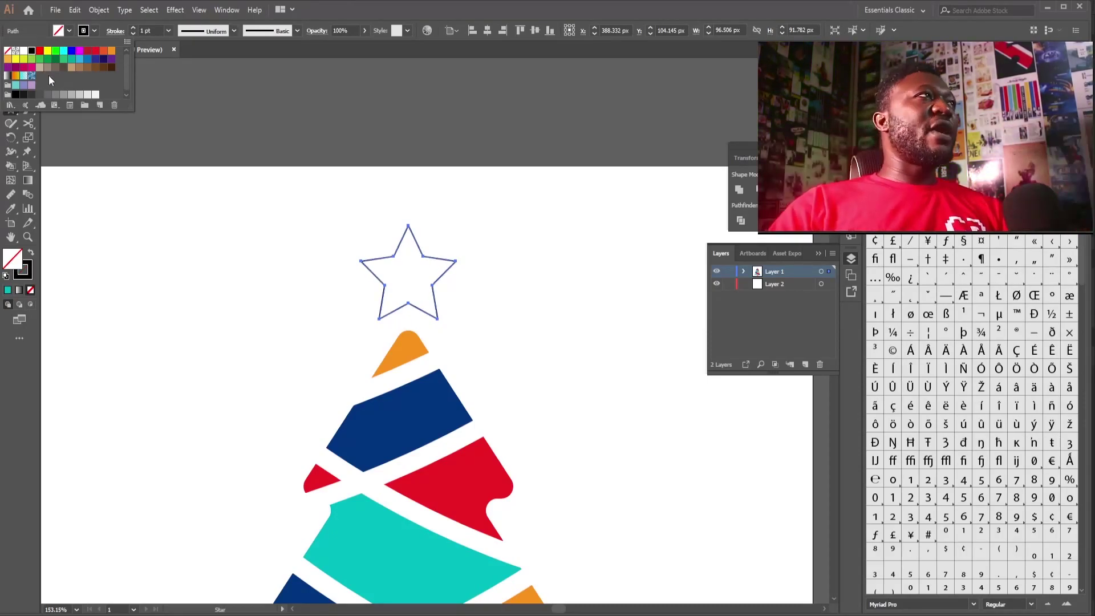
click(337, 5)
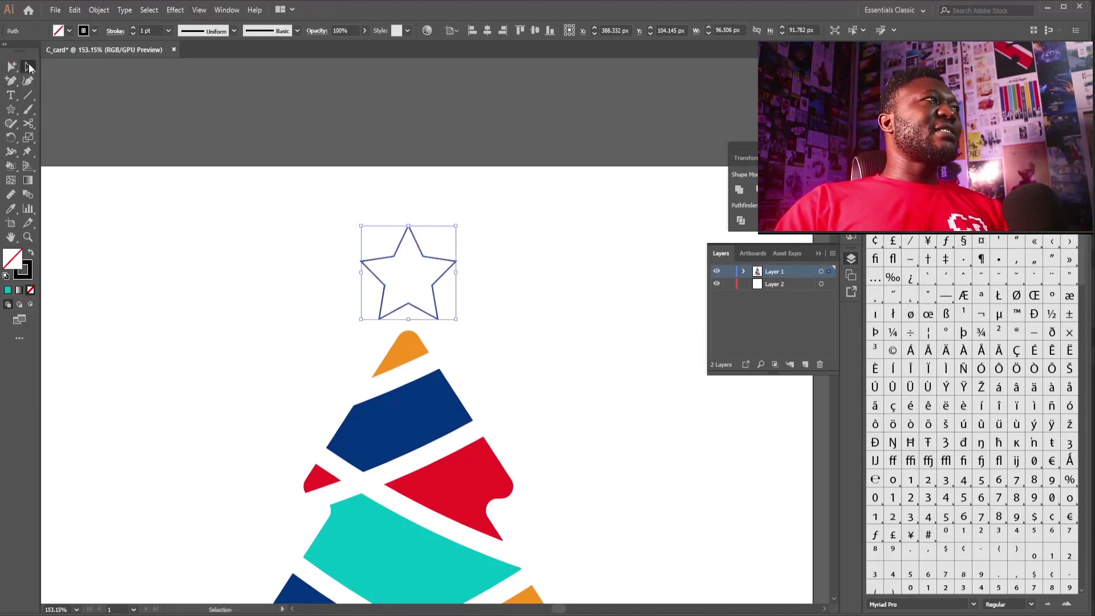
click(29, 64)
click(76, 93)
drag(430, 269, 515, 410)
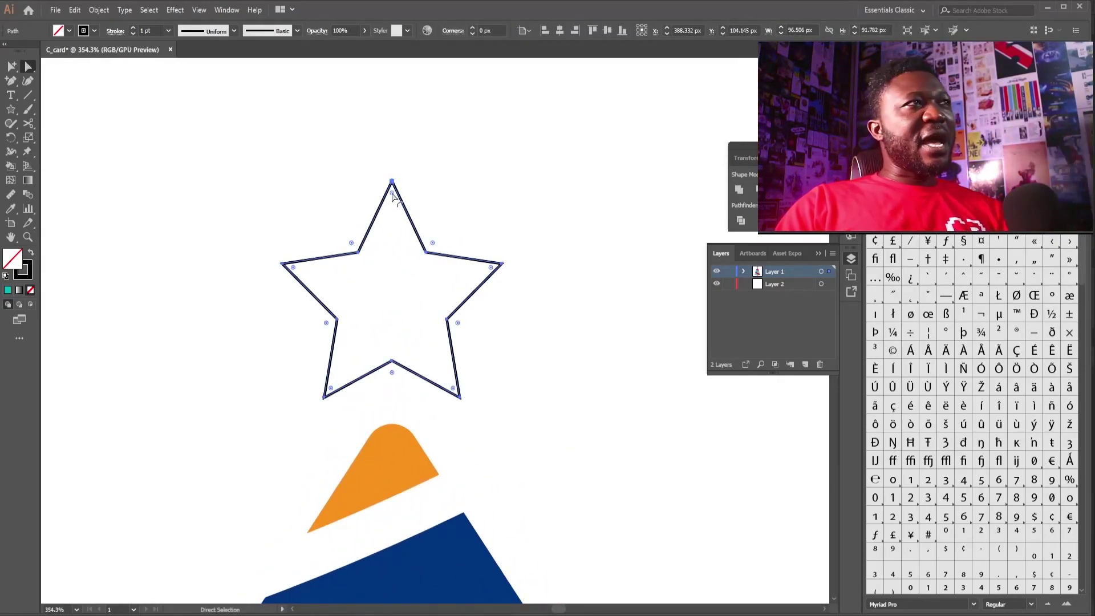
drag(392, 195, 394, 221)
click(501, 173)
drag(508, 170, 368, 242)
drag(504, 247, 403, 238)
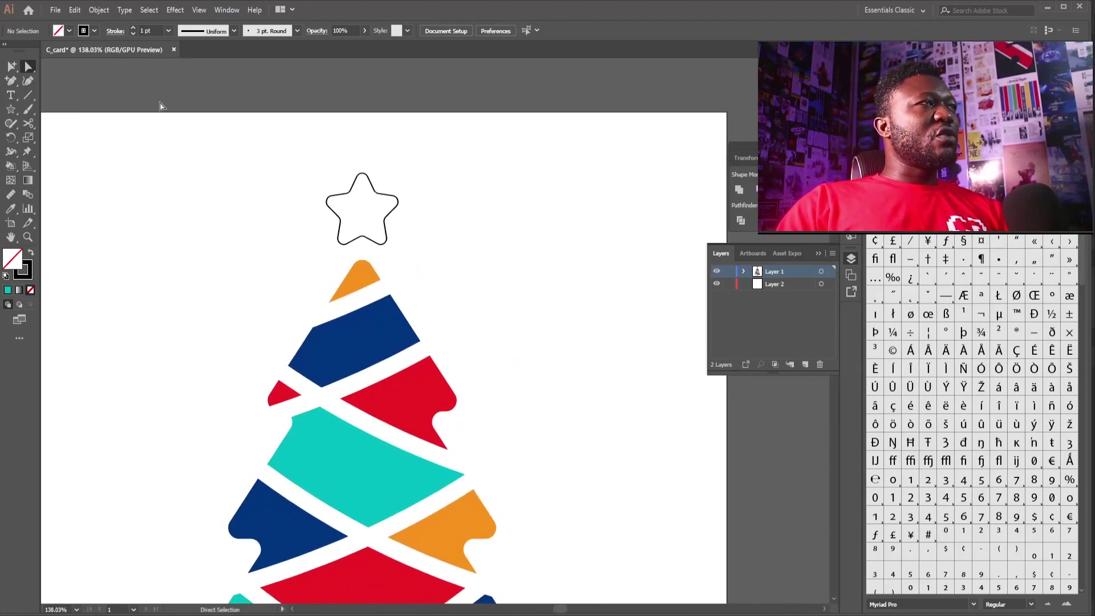
- Fill the star with the orange swatch and remove its stroke
click(390, 229)
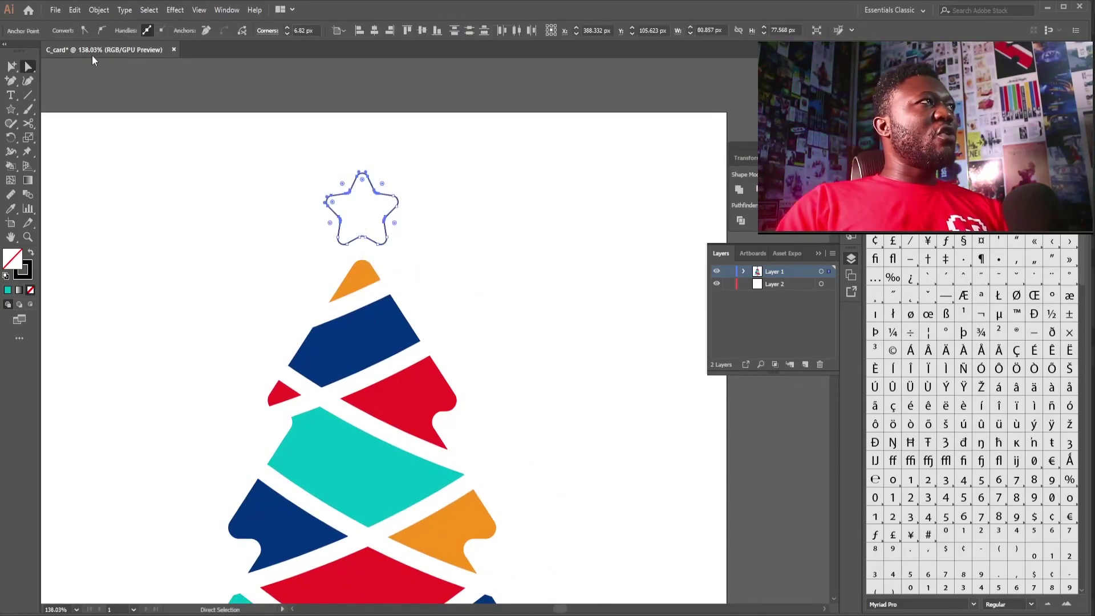
right_click(29, 66)
click(69, 81)
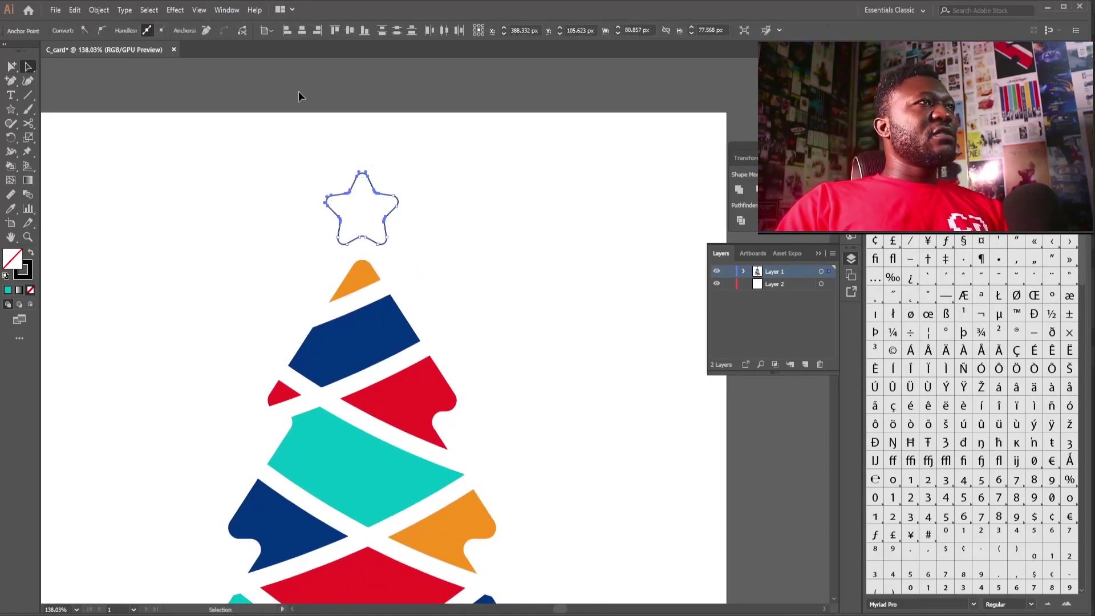
click(423, 260)
drag(423, 259, 385, 219)
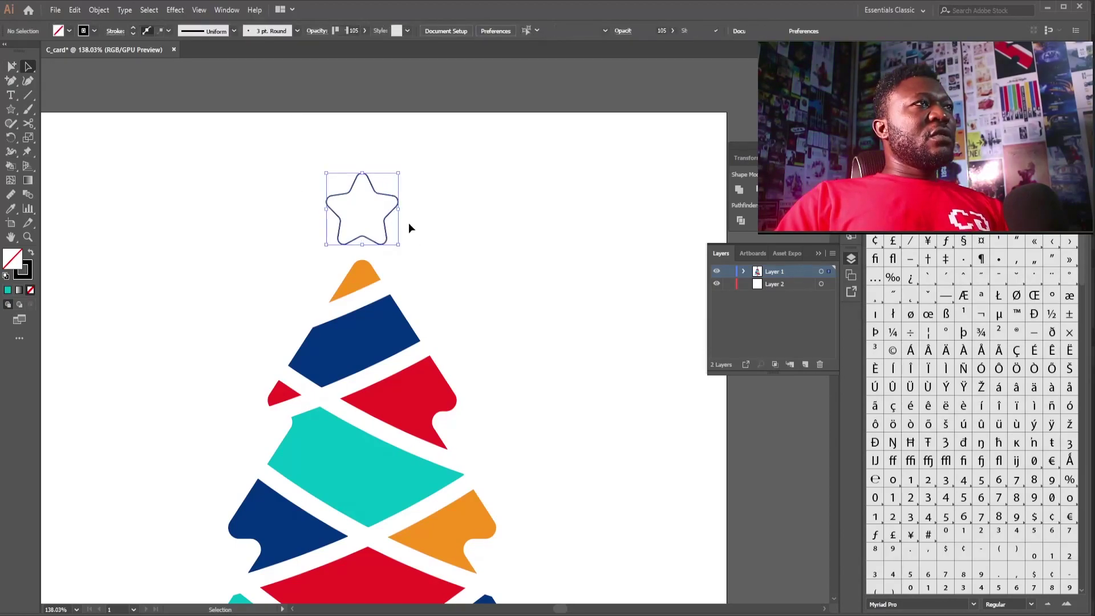
click(94, 30)
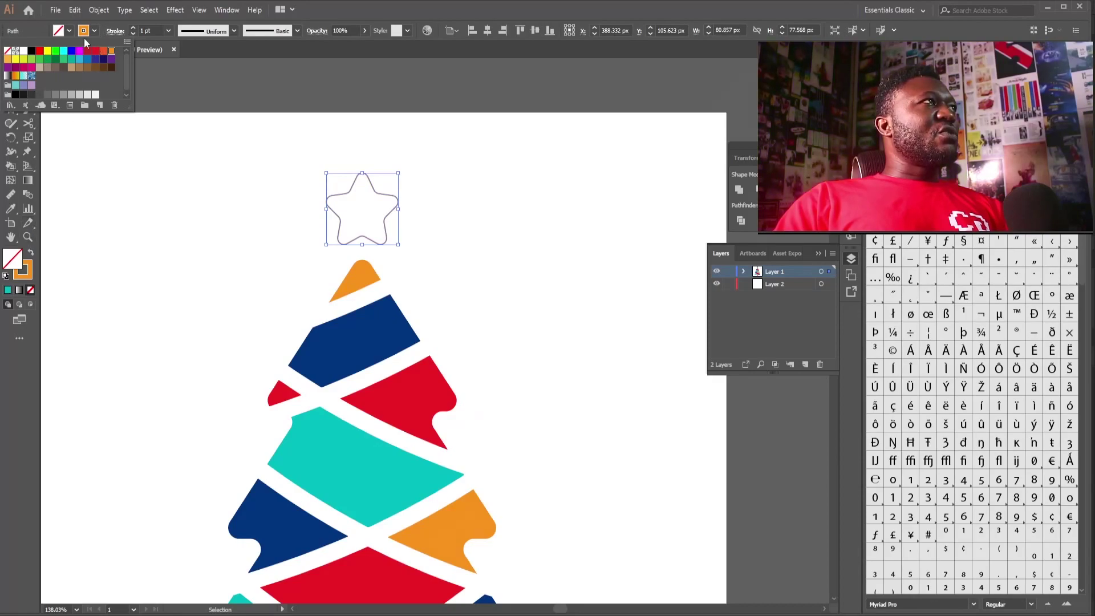
click(111, 52)
click(89, 30)
click(87, 34)
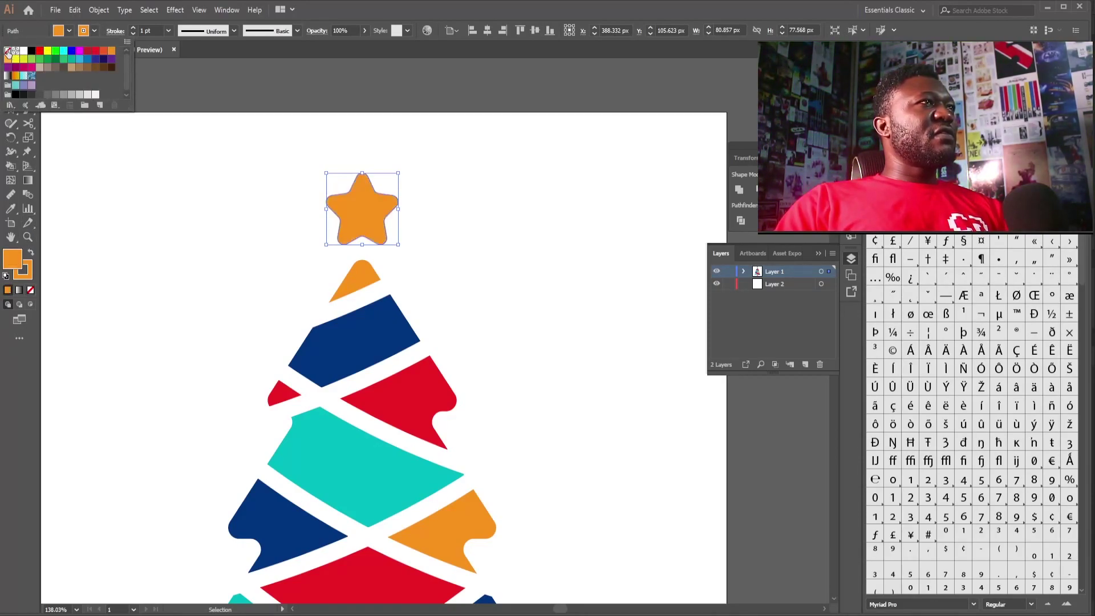
click(478, 210)
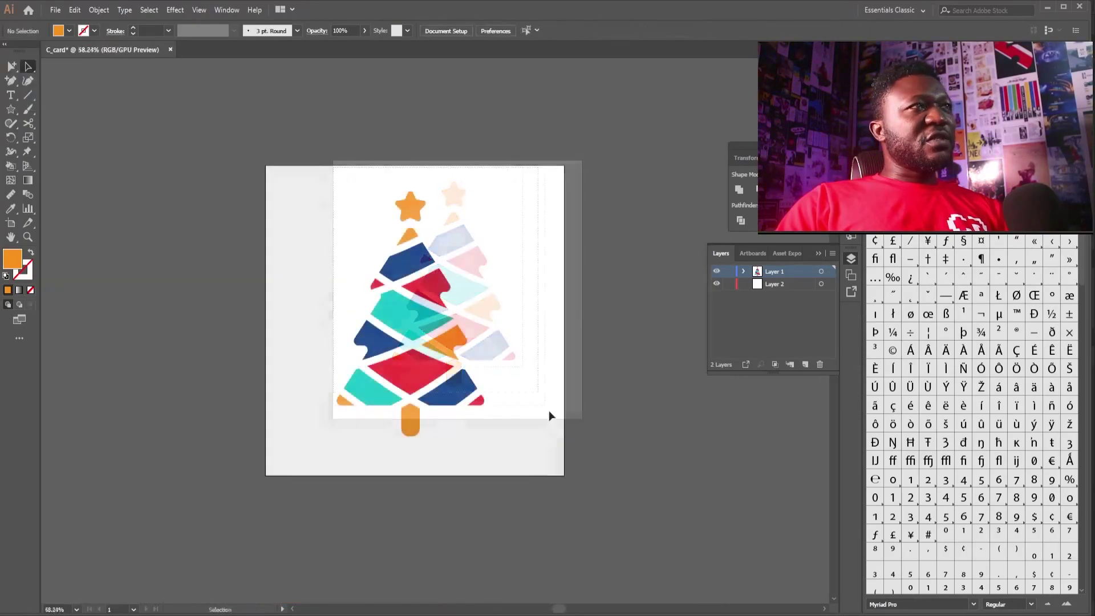
- Copy the complete tree with its star and paste it into the Photoshop document as a Smart Object
key(ctrl+a)
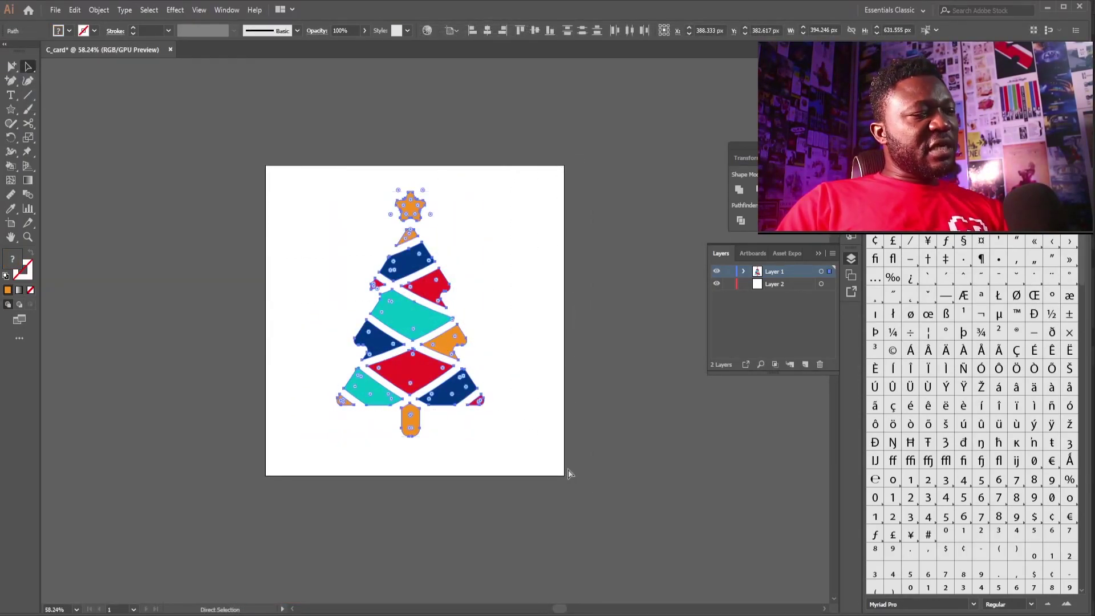
key(ctrl+c)
key(v)
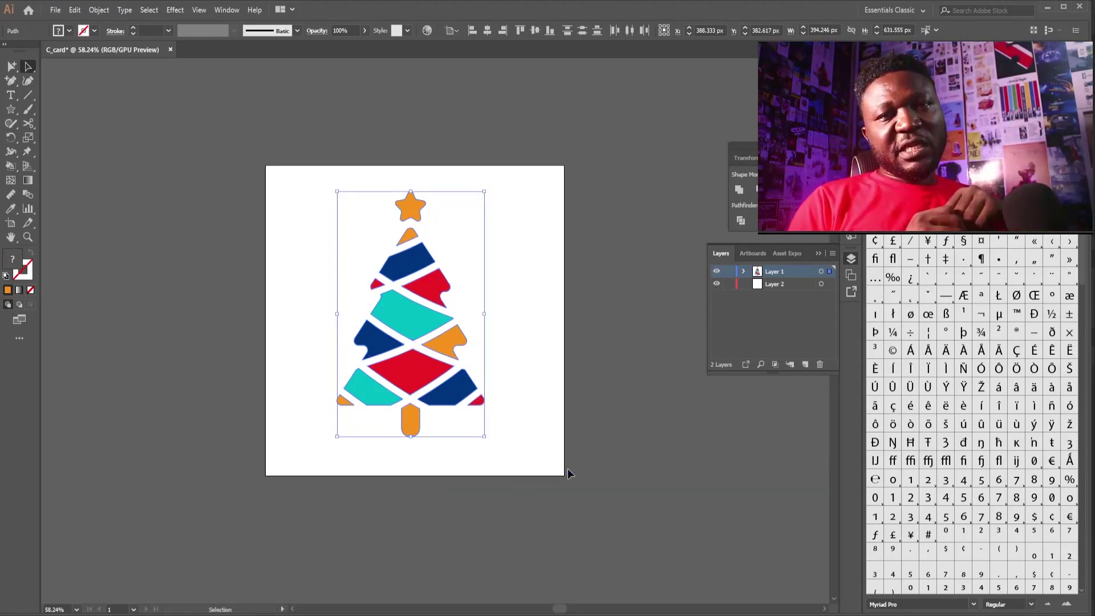
key(alt+Tab)
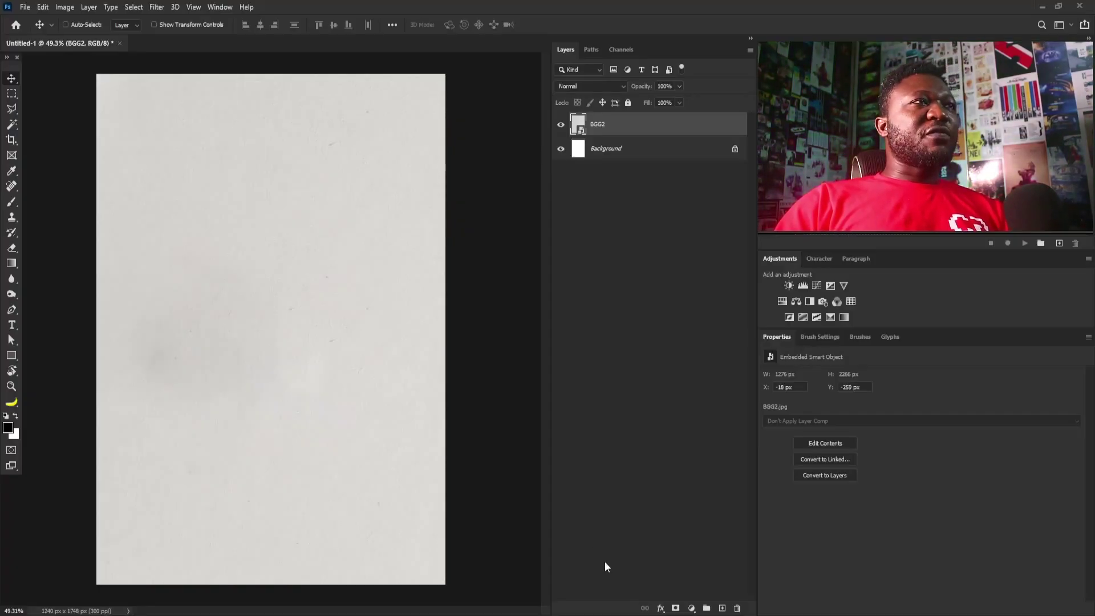
key(ctrl+v)
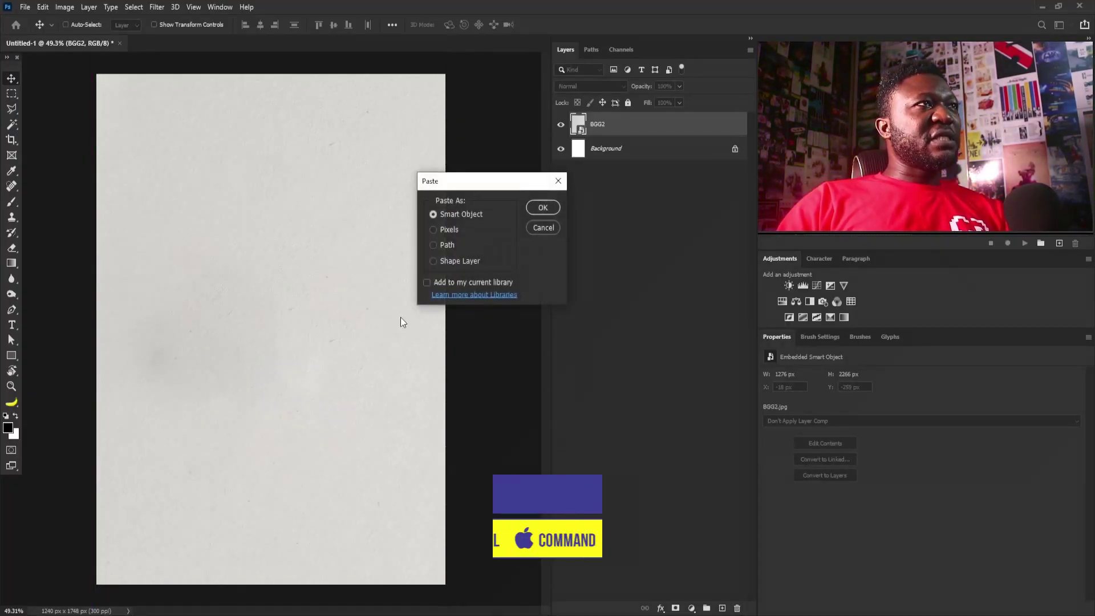
click(542, 208)
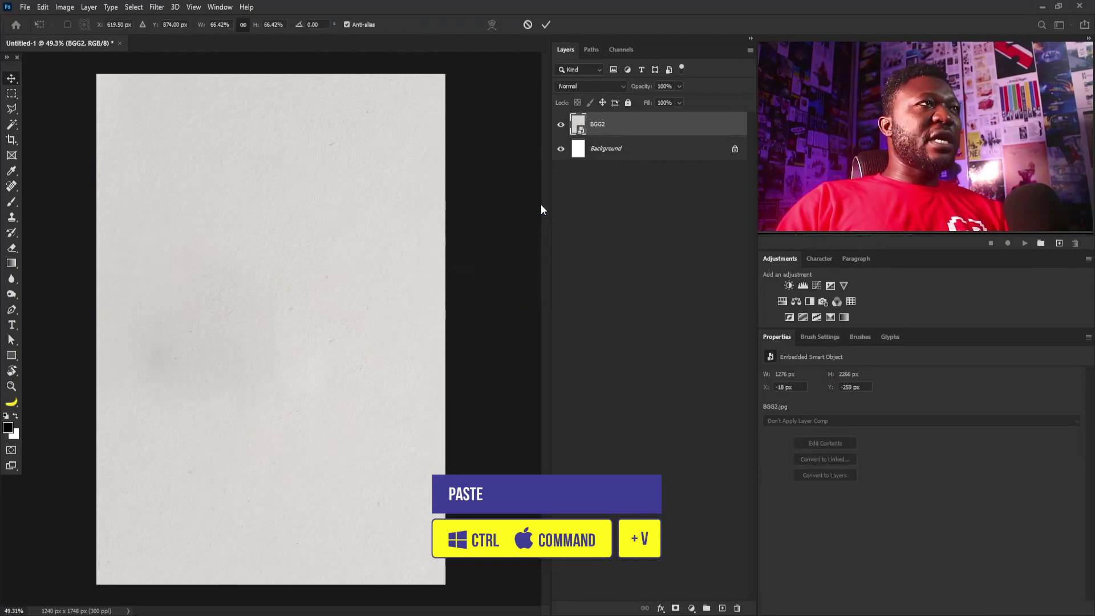
- Scale the pasted tree to about 769 by 1232 px, centre it horizontally on the page, and put its layer in a new group
drag(423, 75, 385, 155)
key(Return)
drag(294, 232, 276, 210)
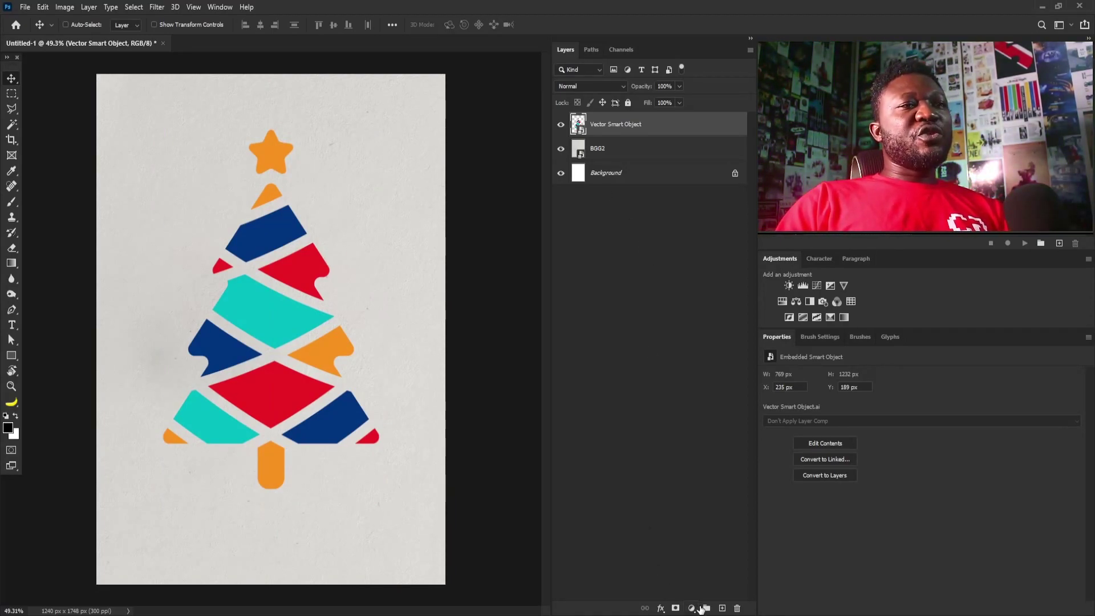
click(706, 608)
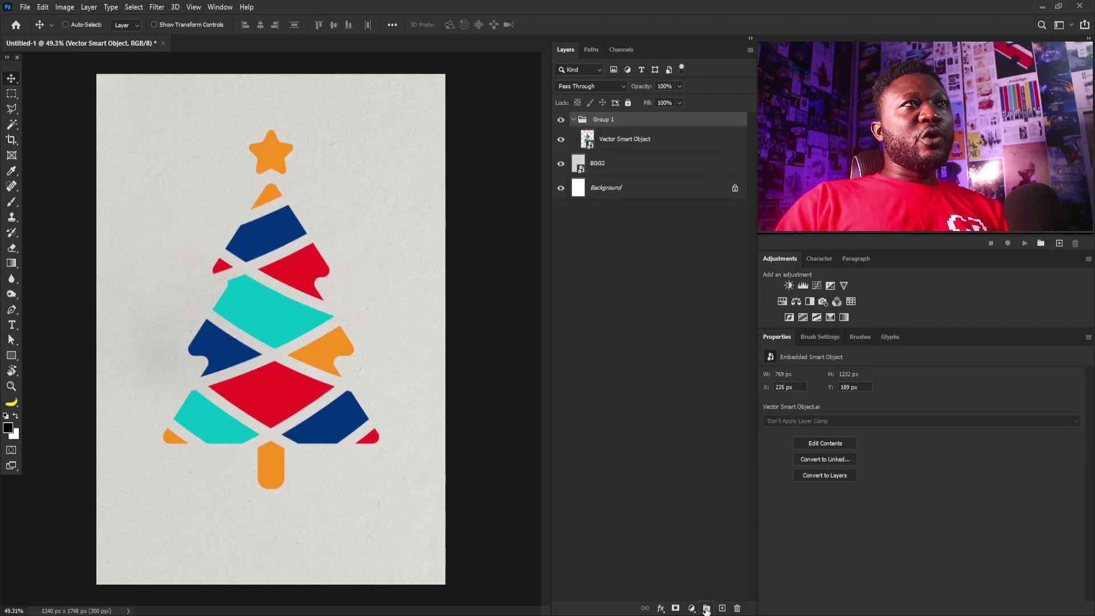
- Rename the group holding the tree to Shadow
double_click(598, 121)
text(Shad)
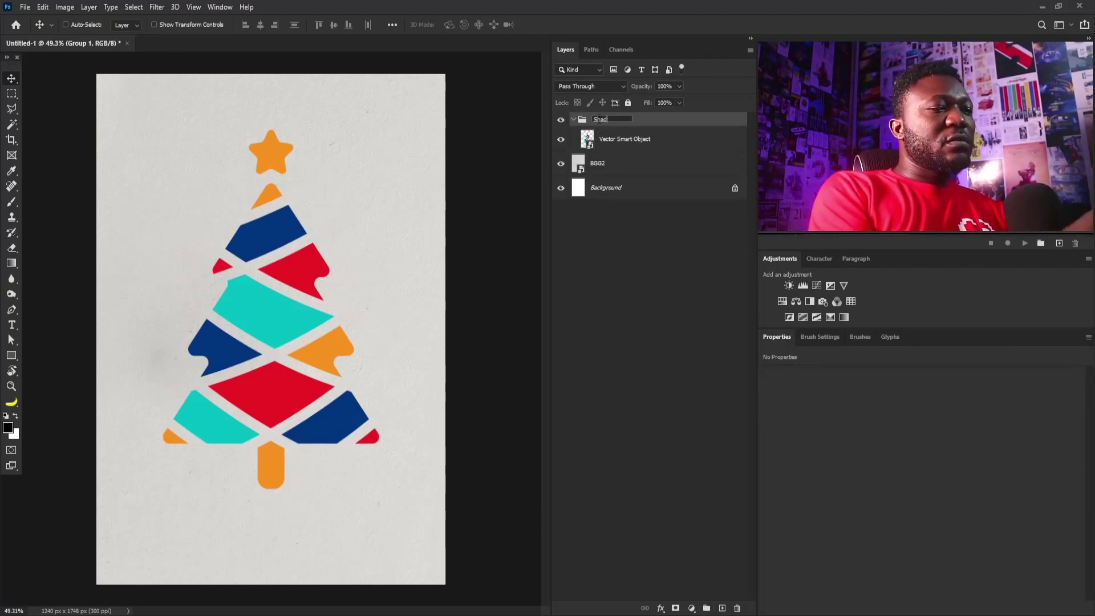
text(ow)
key(Return)
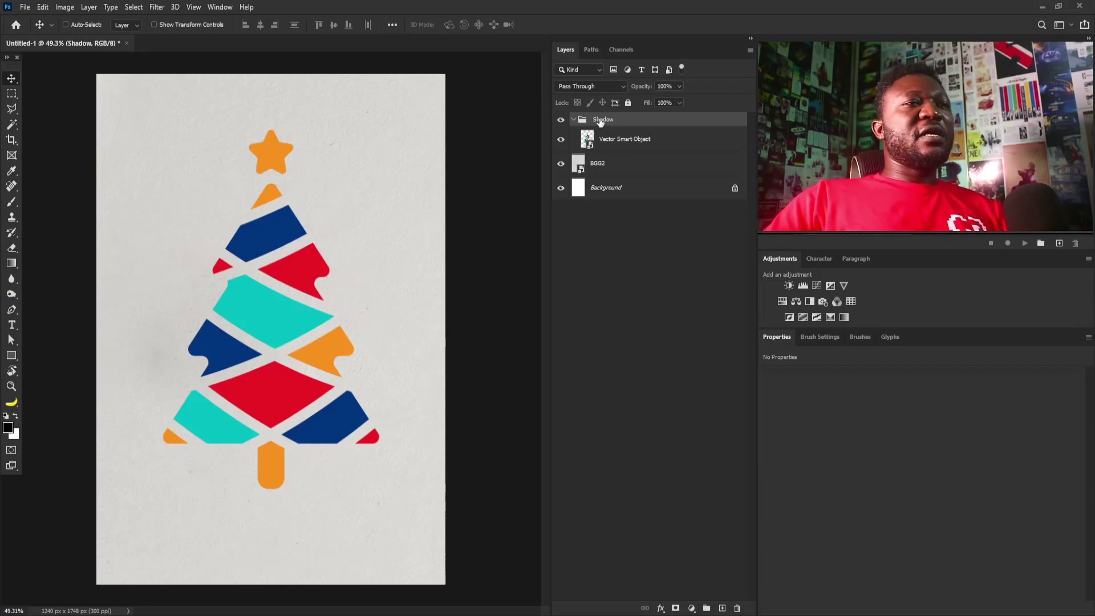
- Add a layer named Shadows above the tree and mask the Shadow group with the tree artwork's outline
alt+click(722, 608)
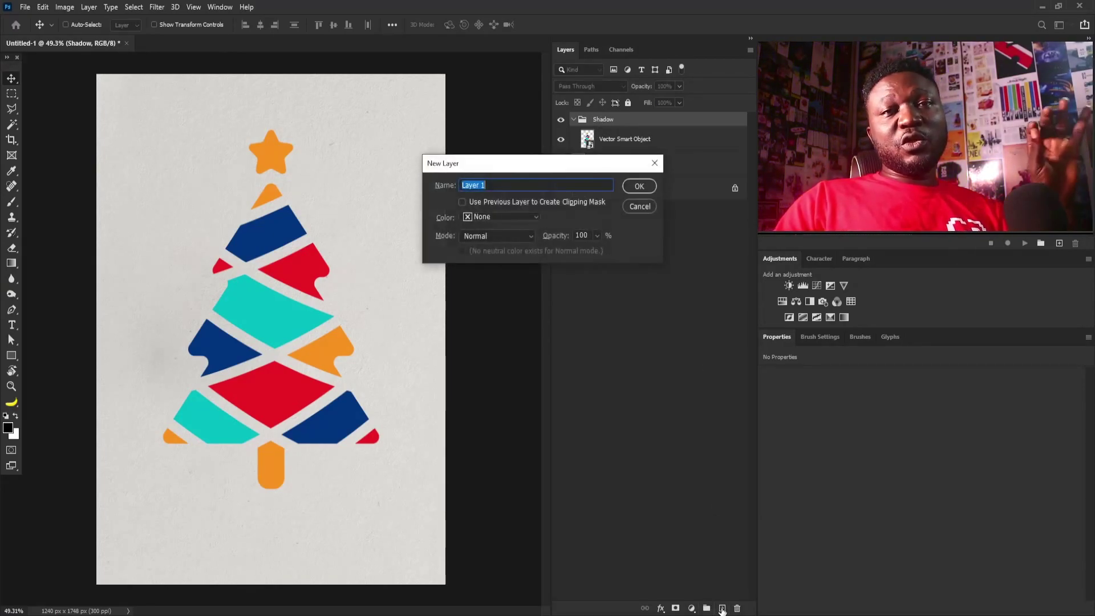
drag(455, 157, 457, 221)
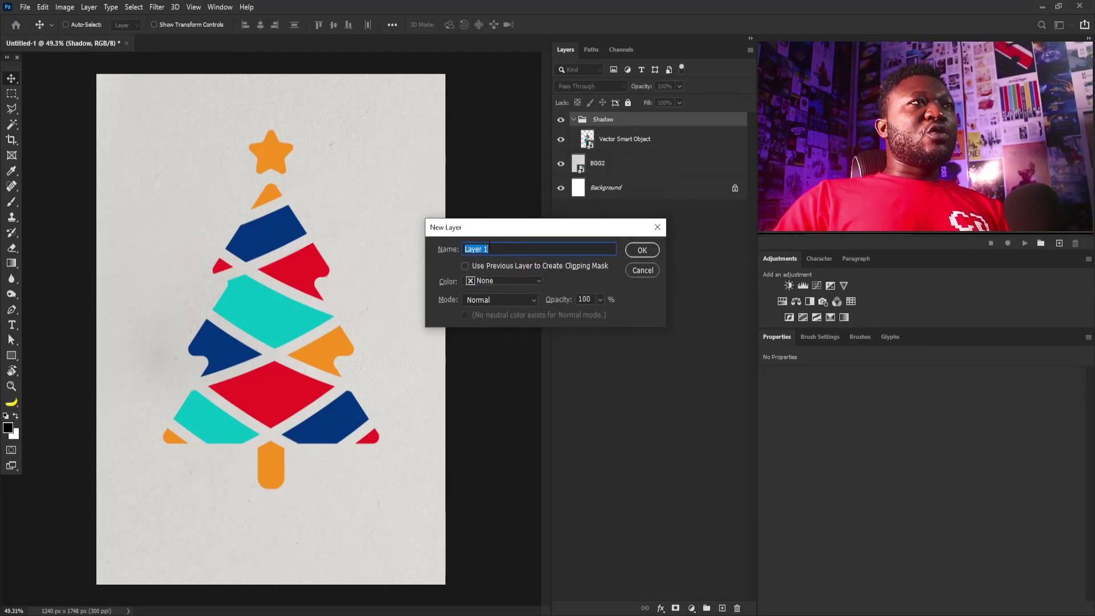
text(Sh)
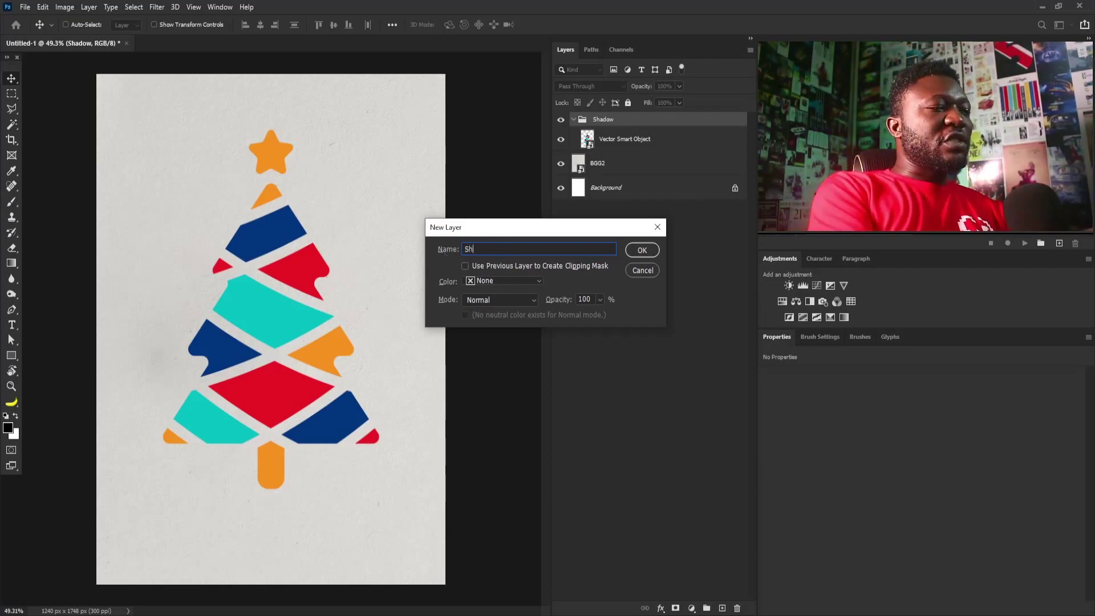
text(adows)
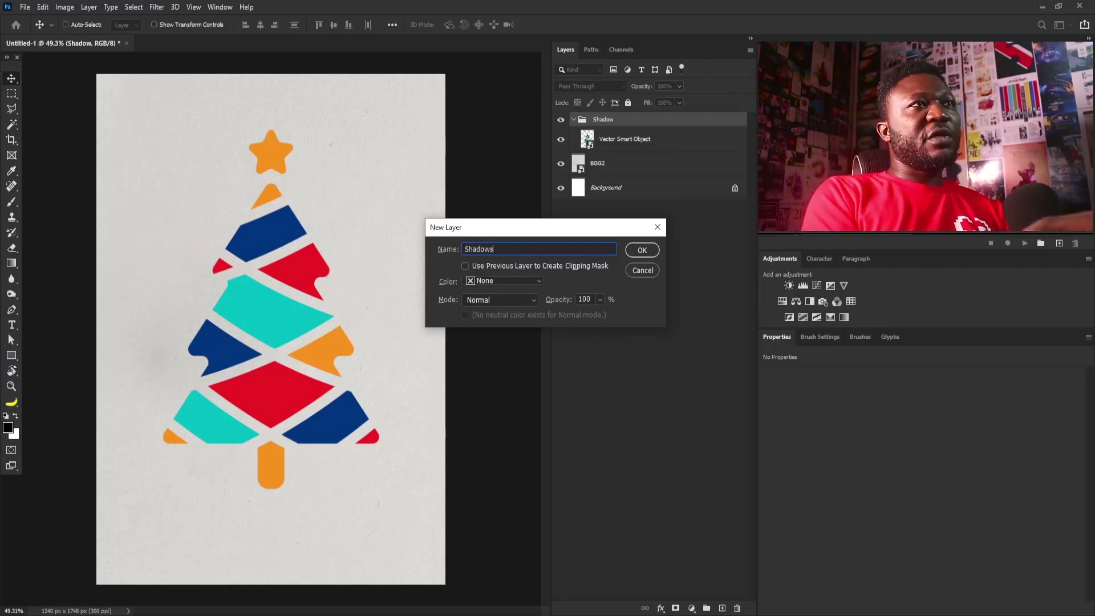
key(Return)
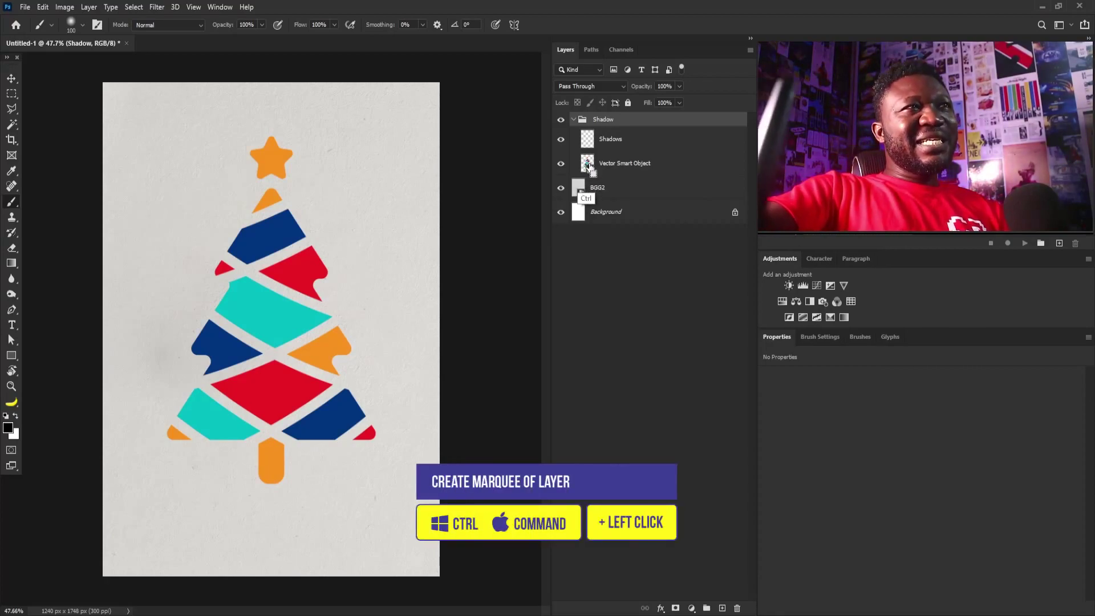
ctrl+click(578, 188)
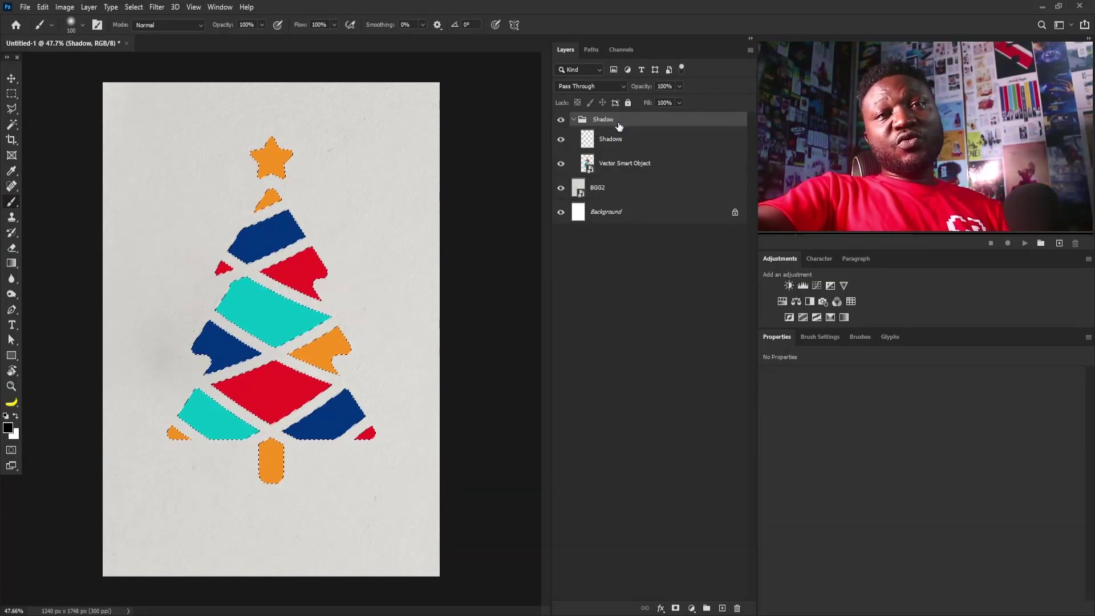
click(676, 609)
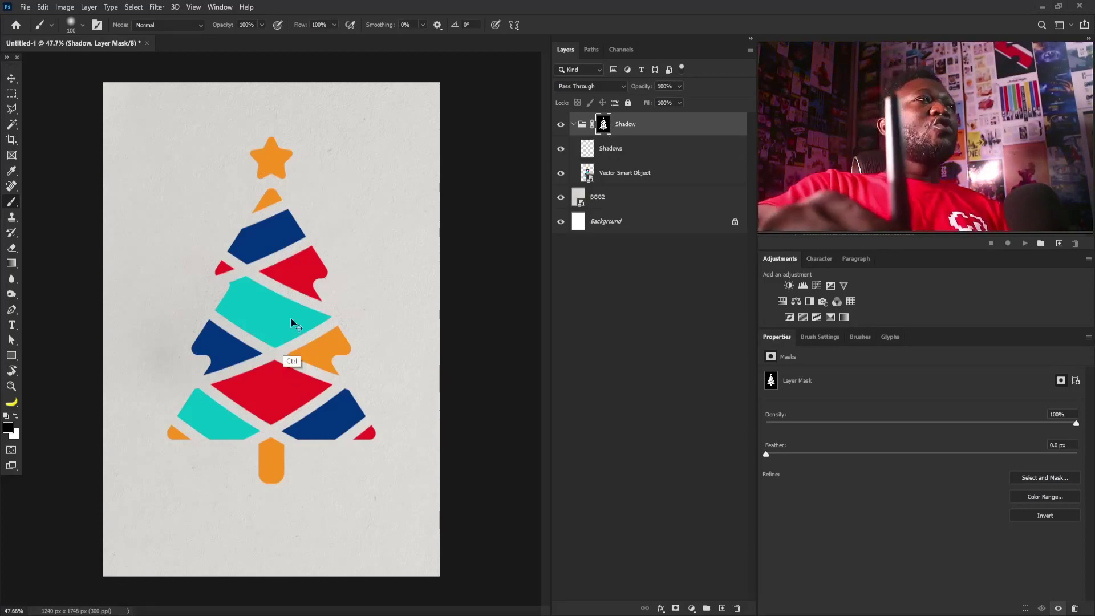
- Paint a soft black shadow over the star's top point on the Shadows layer and open the brush's Transfer settings
drag(242, 138, 309, 203)
drag(337, 241, 282, 280)
click(611, 150)
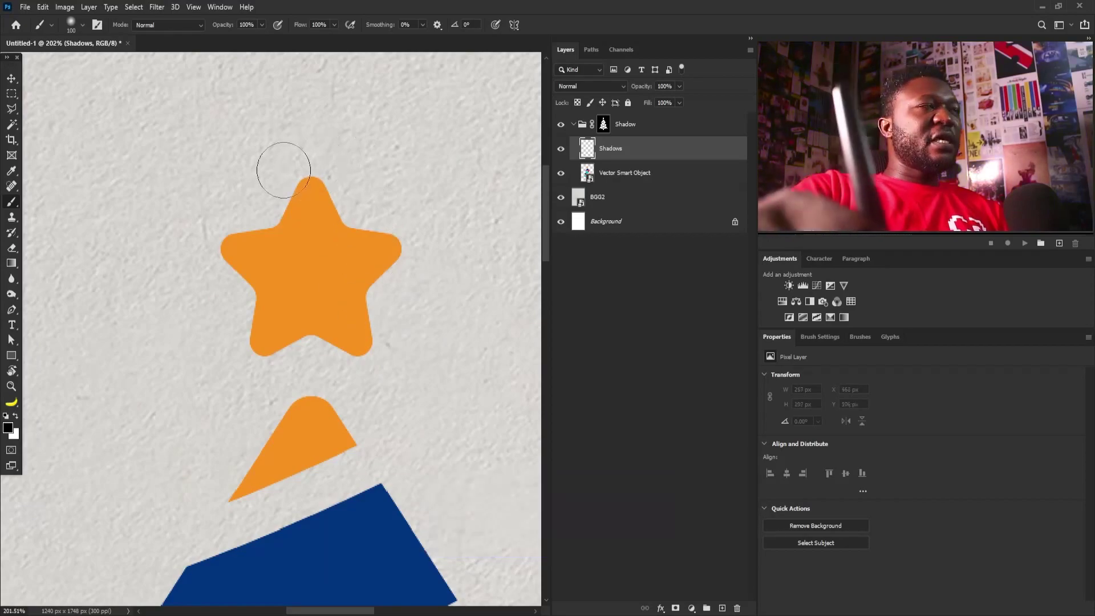
drag(284, 165, 295, 178)
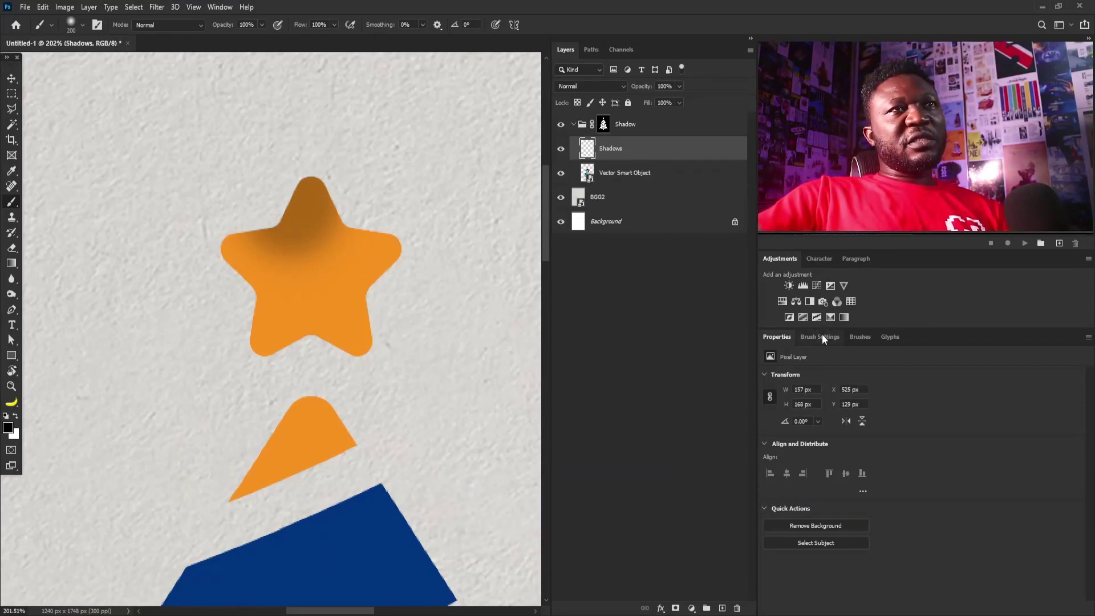
click(822, 337)
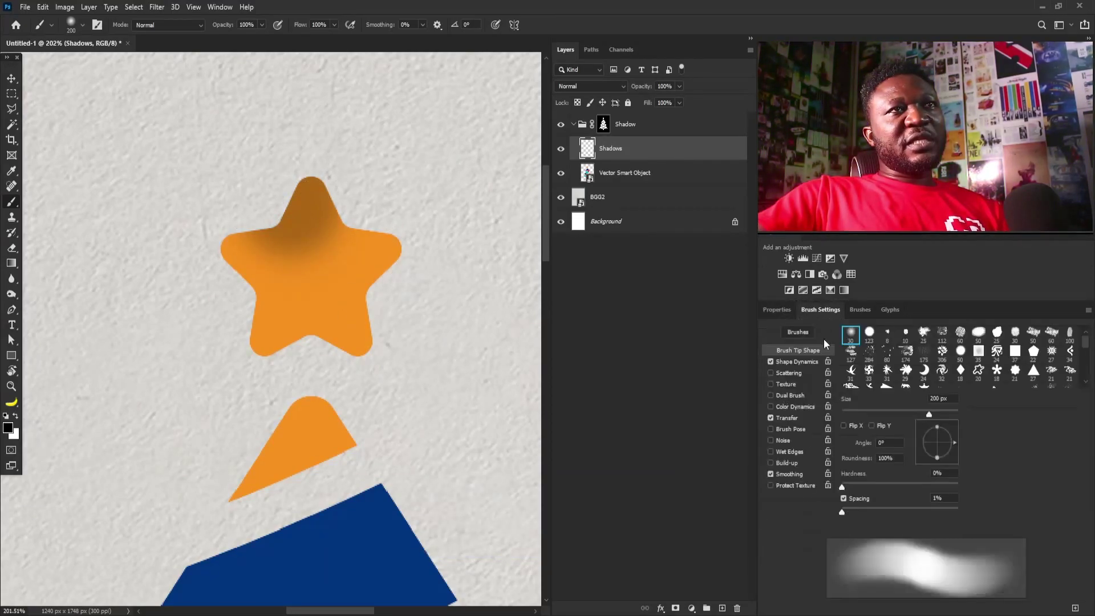
click(782, 419)
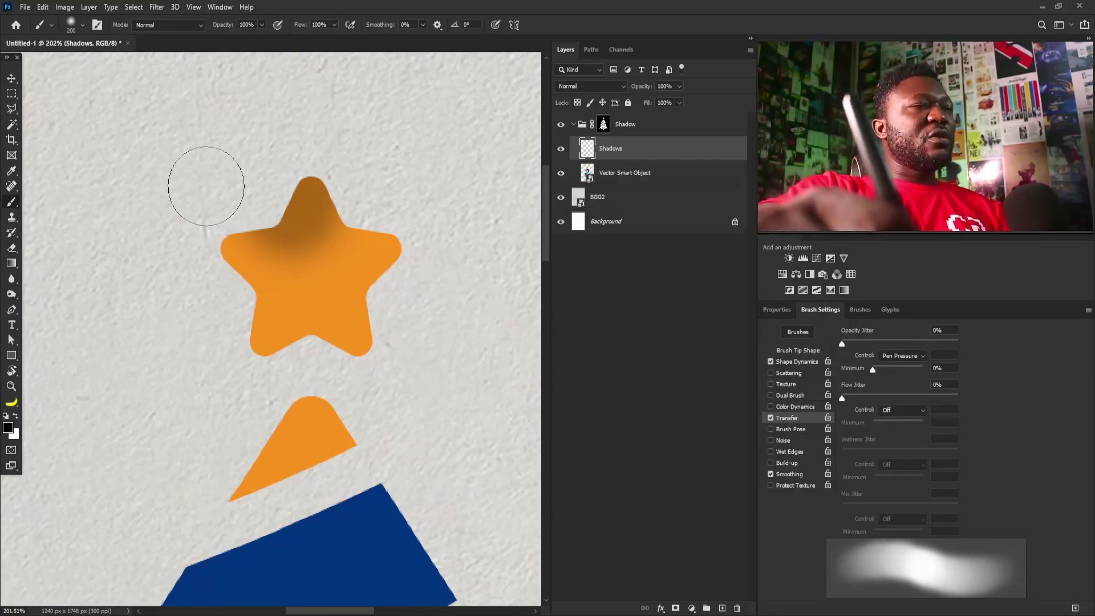
- Enlarge the soft black brush to about 400 px and deepen the shading over the star's upper part
key(bracketright)
key(bracketright)
key(bracketright)
key(bracketright)
key(bracketright)
key(bracketright)
key(bracketright)
key(bracketright)
key(bracketright)
mouse_move(318, 210)
mouse_down()
mouse_move(269, 262)
mouse_move(333, 395)
mouse_up()
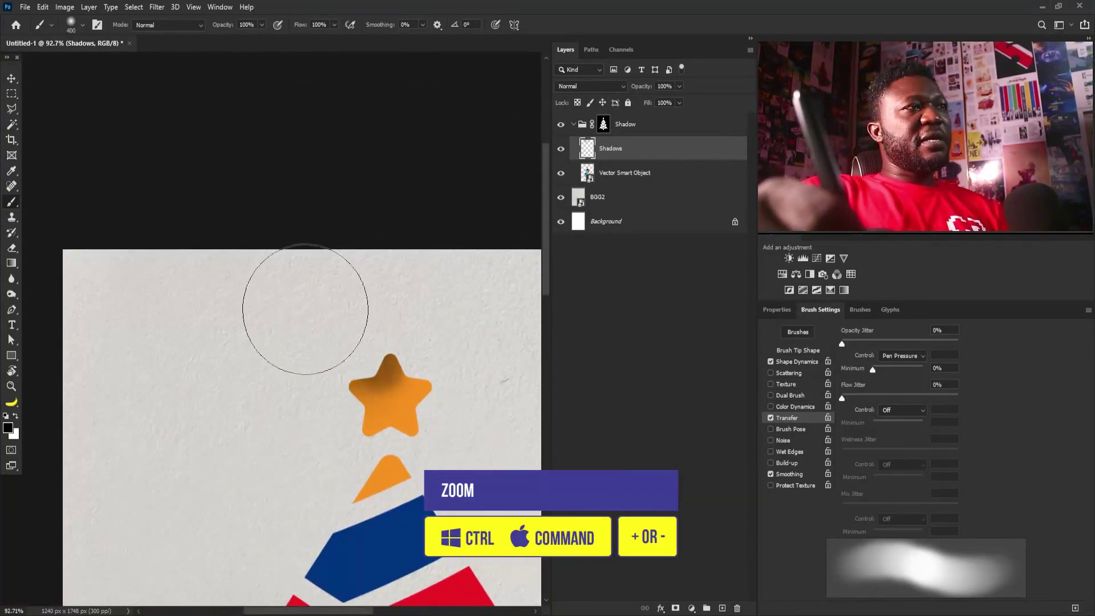
key(bracketleft)
key(bracketleft)
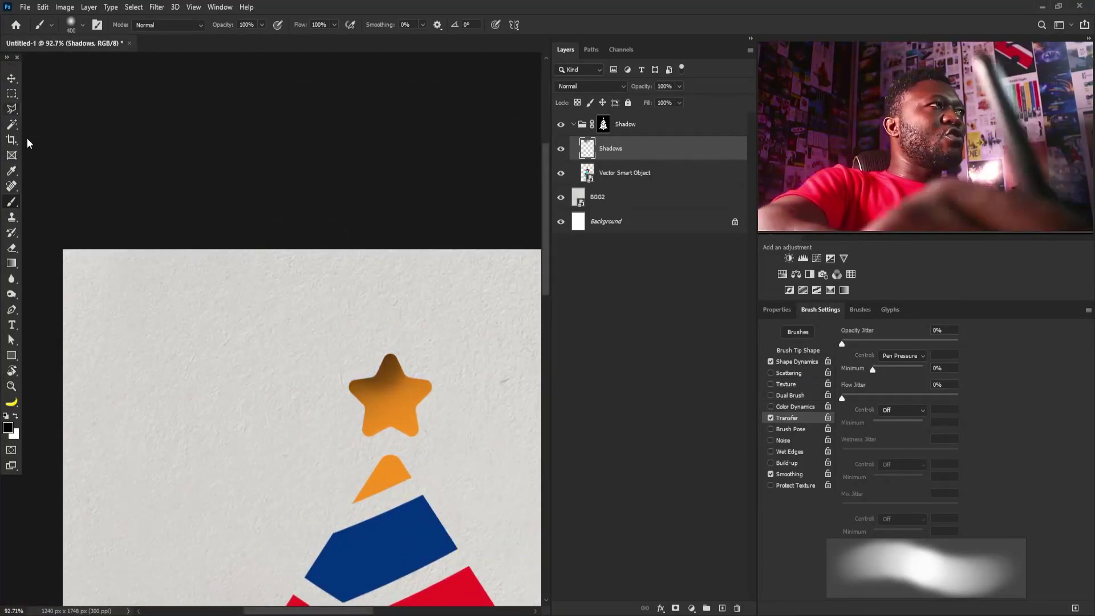
- Select a polygonal area over the star's right arm, cutting diagonally down from the notch beside its top point
click(11, 108)
scroll(416, 318, up, 6)
drag(396, 338, 394, 337)
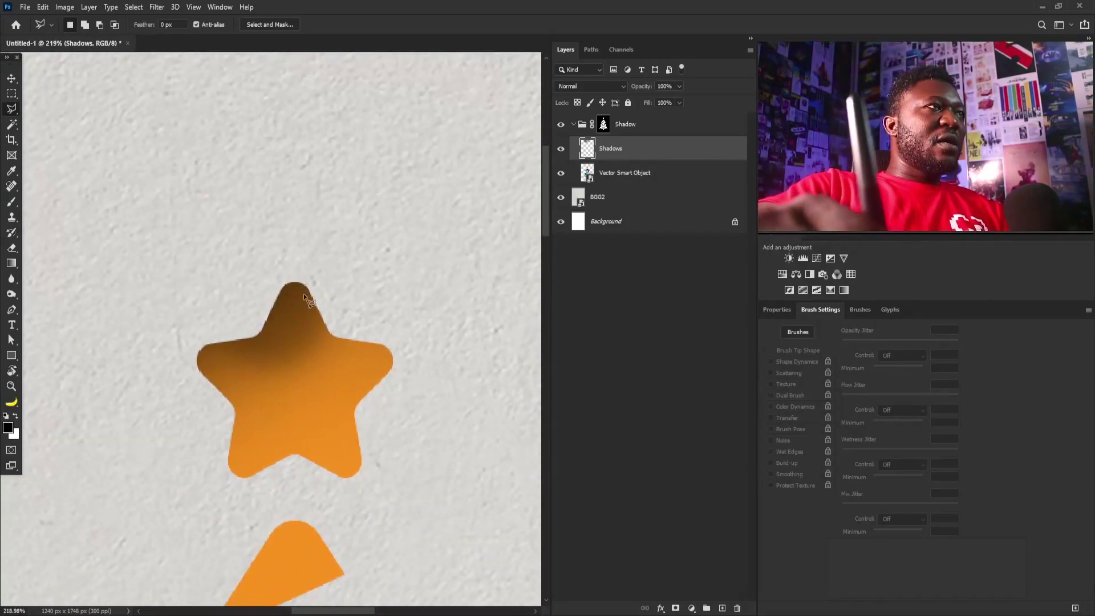
shift+click(284, 280)
key(Escape)
click(331, 335)
shift+click(478, 486)
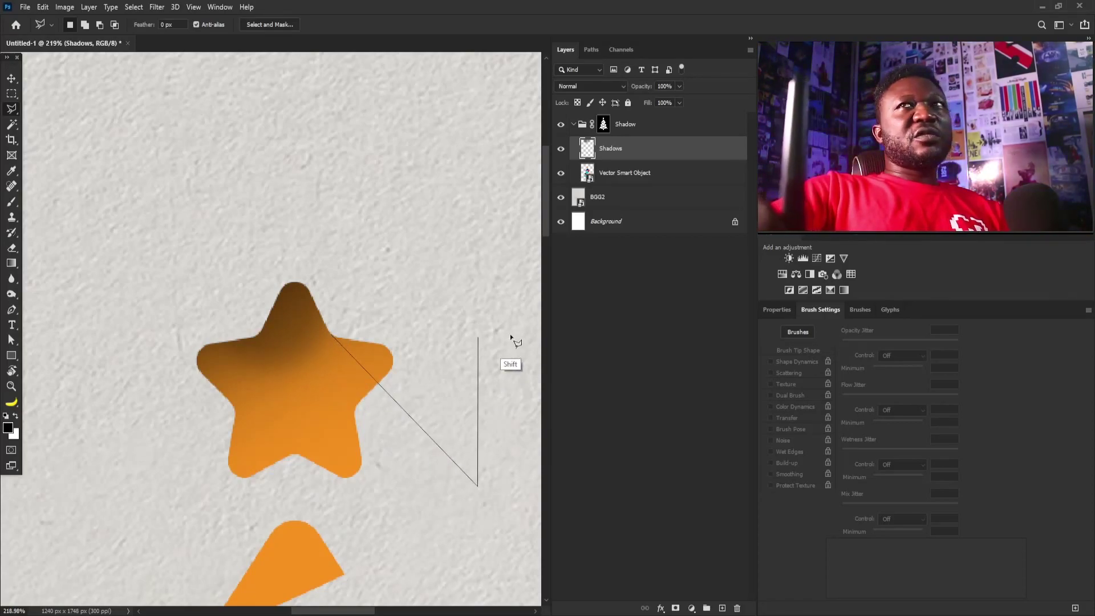
shift+click(478, 331)
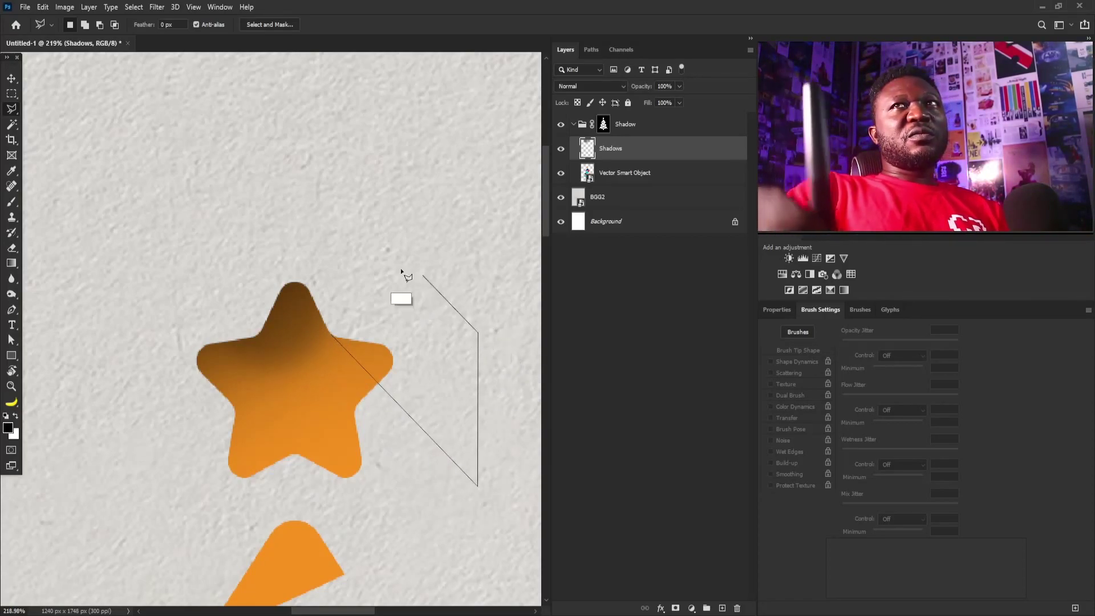
click(332, 336)
- Add a polygonal area covering the star's lower-left point to the selection, with a matching diagonal edge
drag(304, 433, 315, 367)
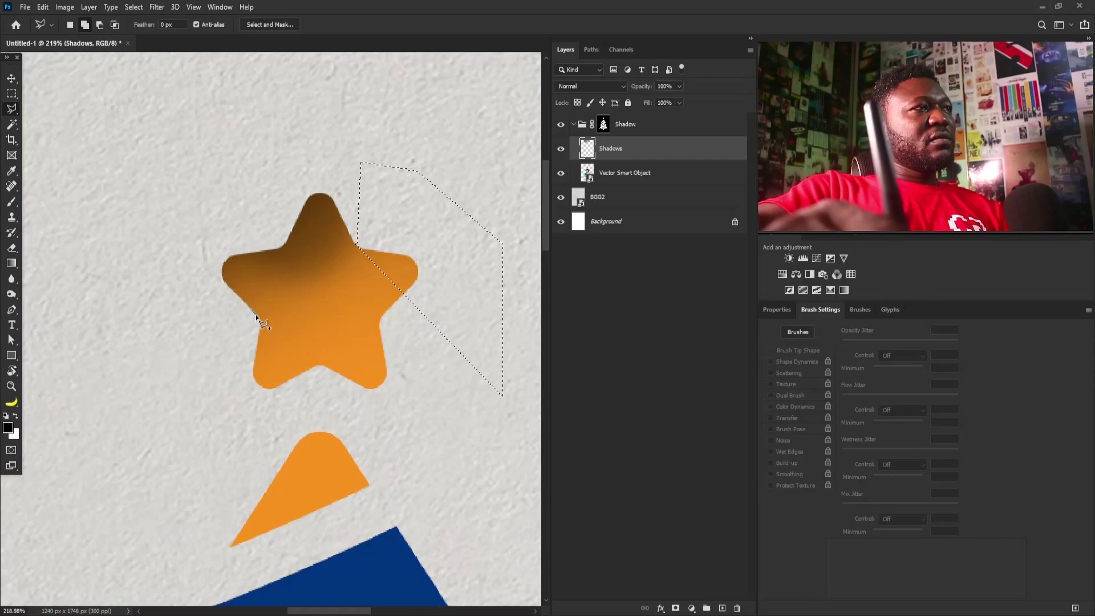
key(shift)
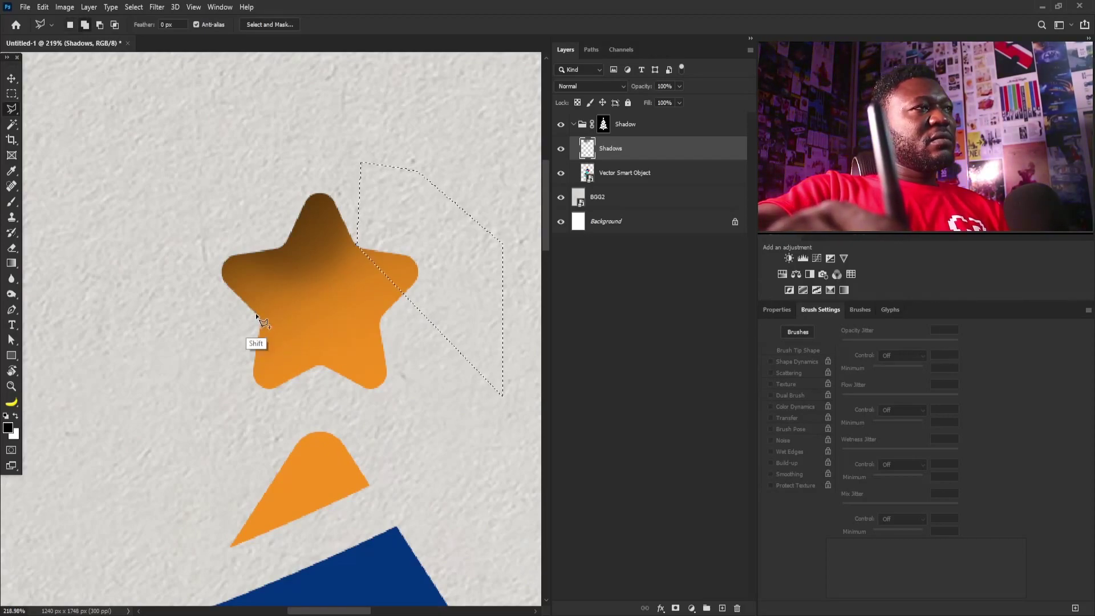
click(354, 413)
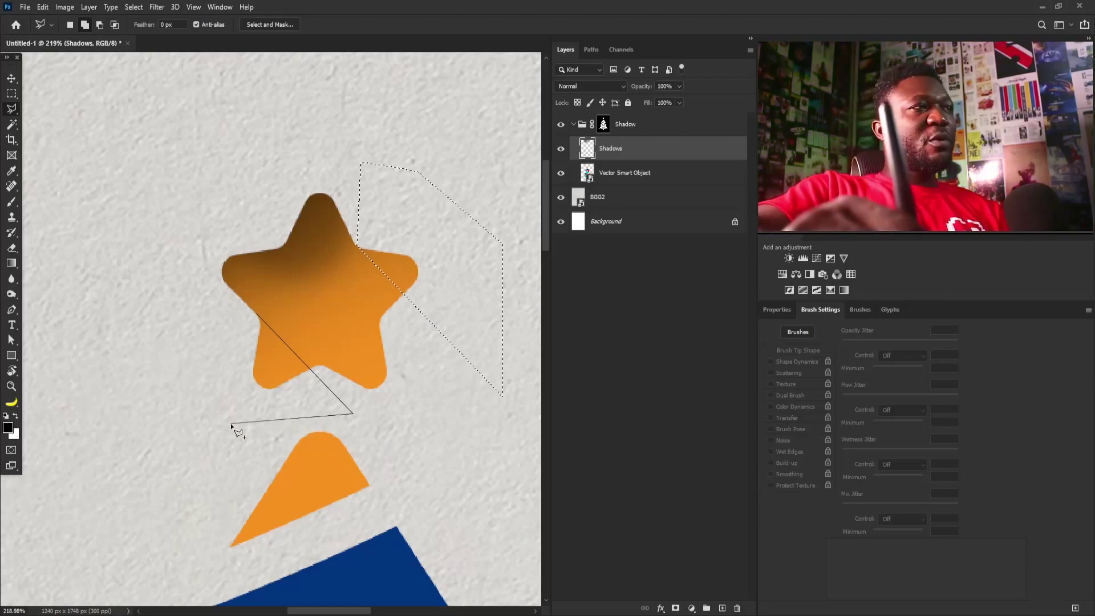
double_click(217, 378)
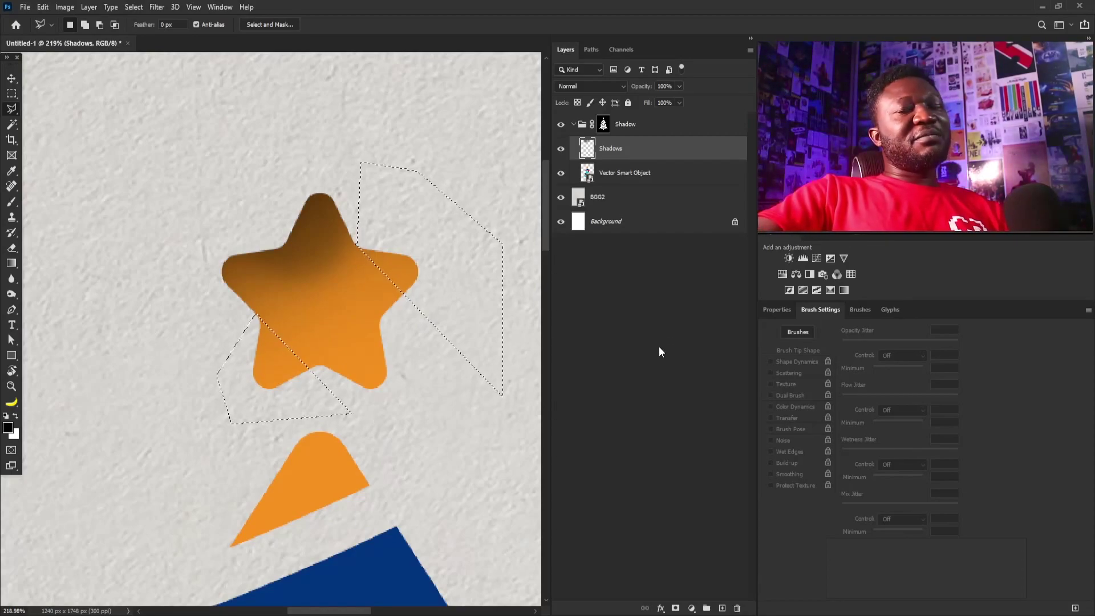
- Fill the selected areas with black on a new layer named Shadow, deselect, and reduce that layer's opacity
alt+click(722, 609)
text(Shadow)
key(Return)
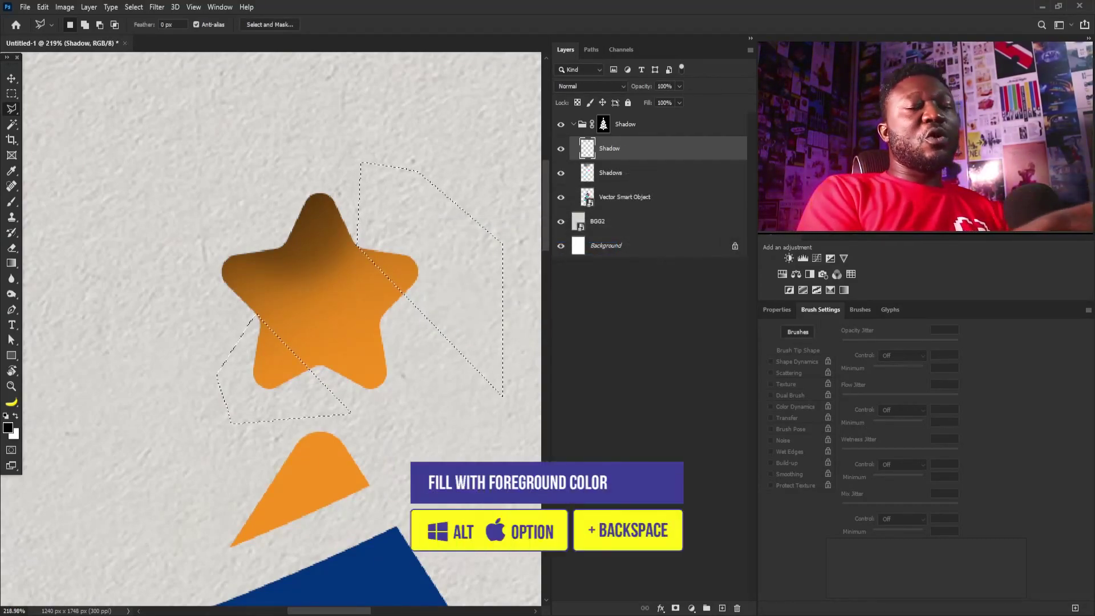
key(alt+BackSpace)
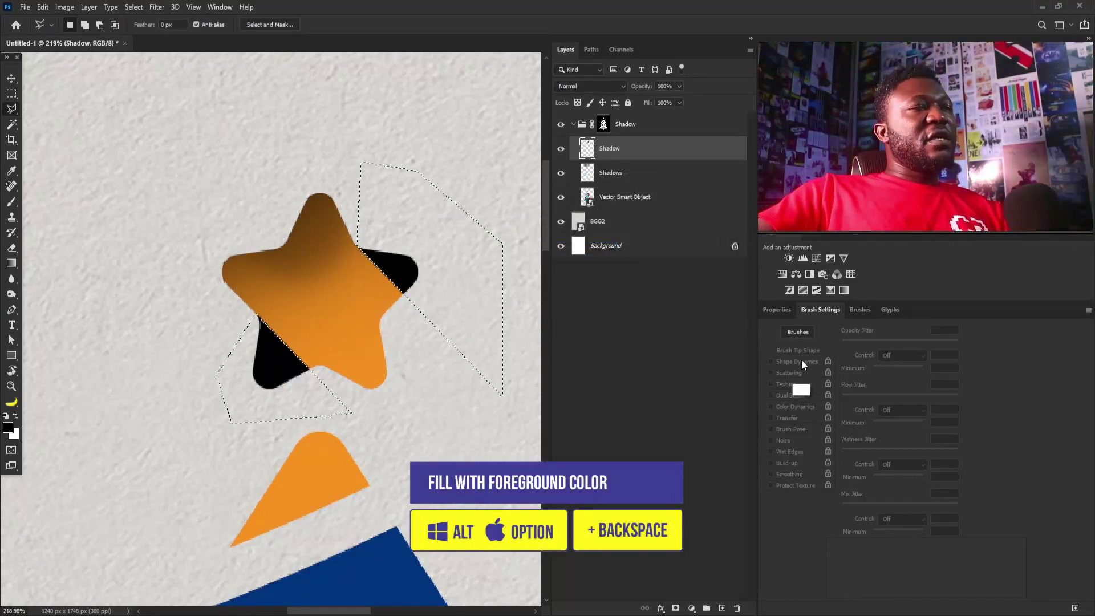
key(ctrl+d)
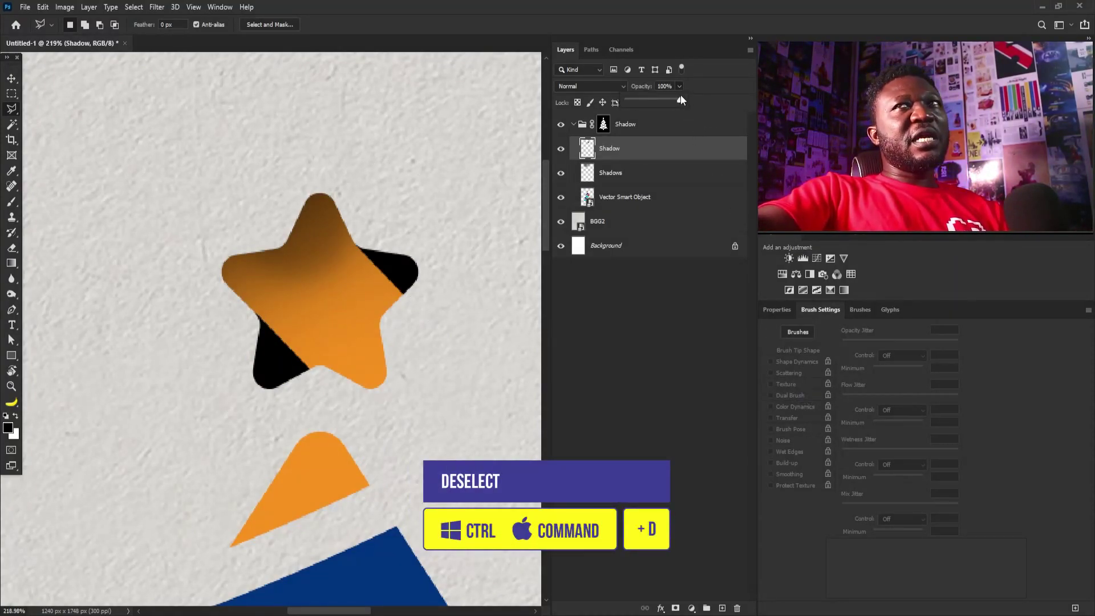
drag(646, 102, 637, 108)
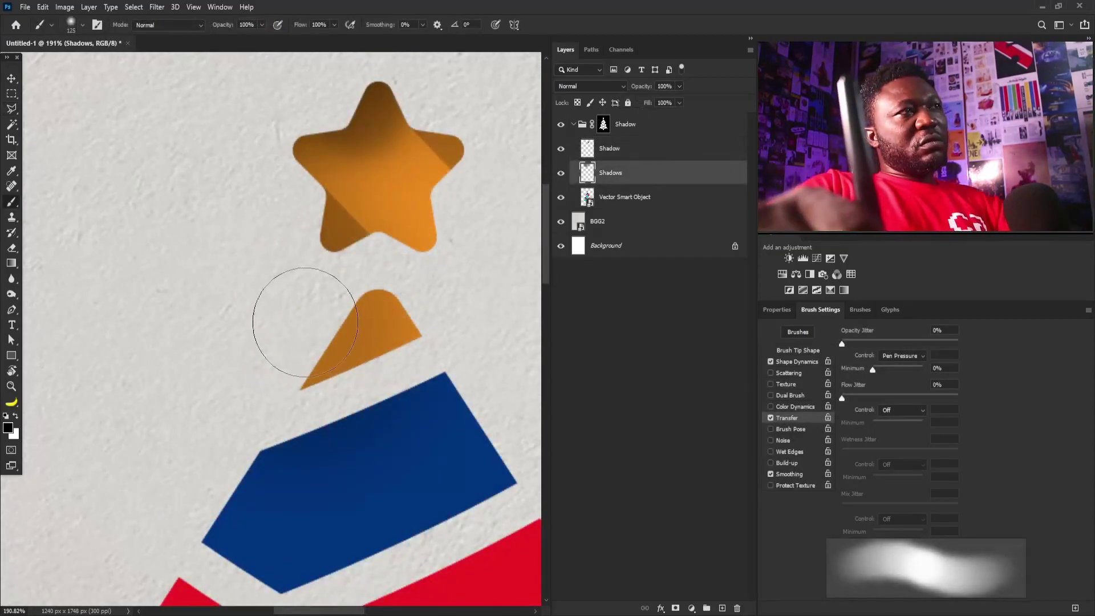
- Shade both sides of the orange piece below the star on the Shadows layer and erase stray shadow from the star's lower-right point
mouse_move(292, 324)
mouse_down()
mouse_move(307, 307)
mouse_move(293, 327)
mouse_up()
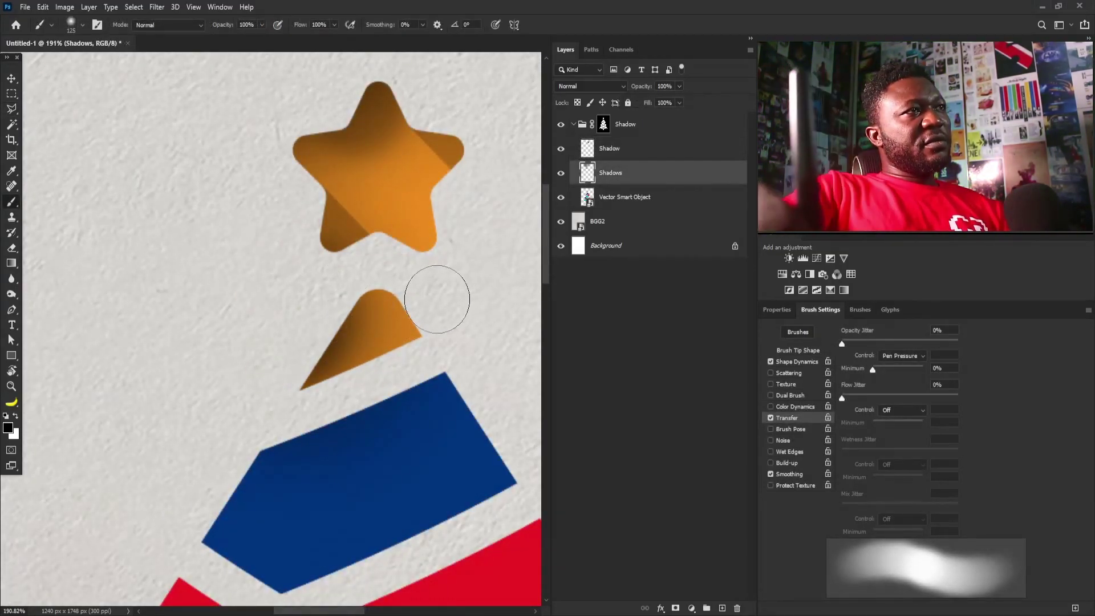
drag(438, 299, 430, 294)
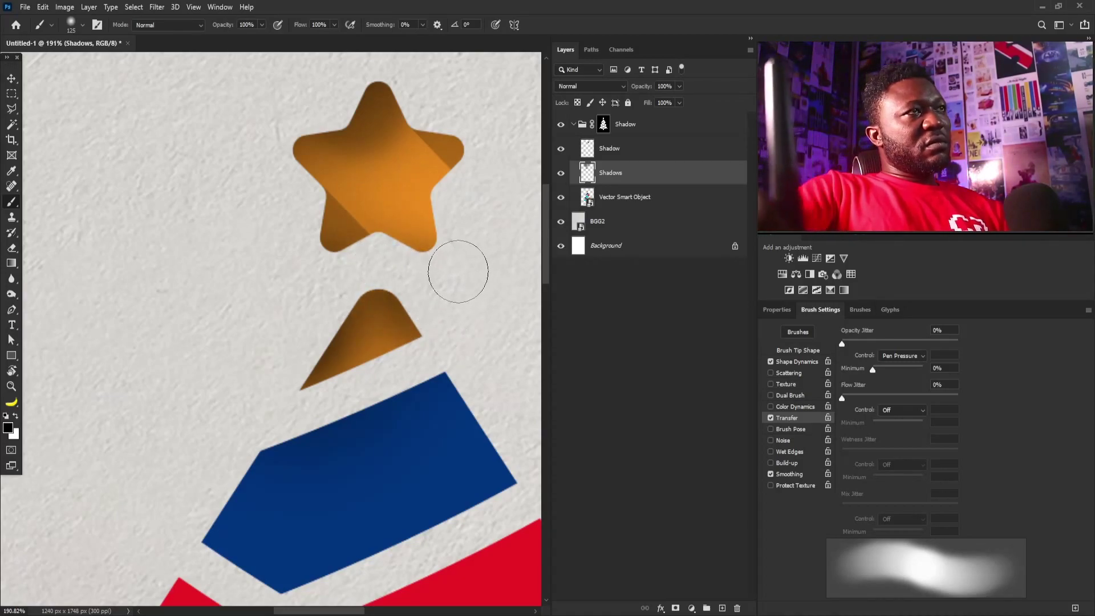
key(e)
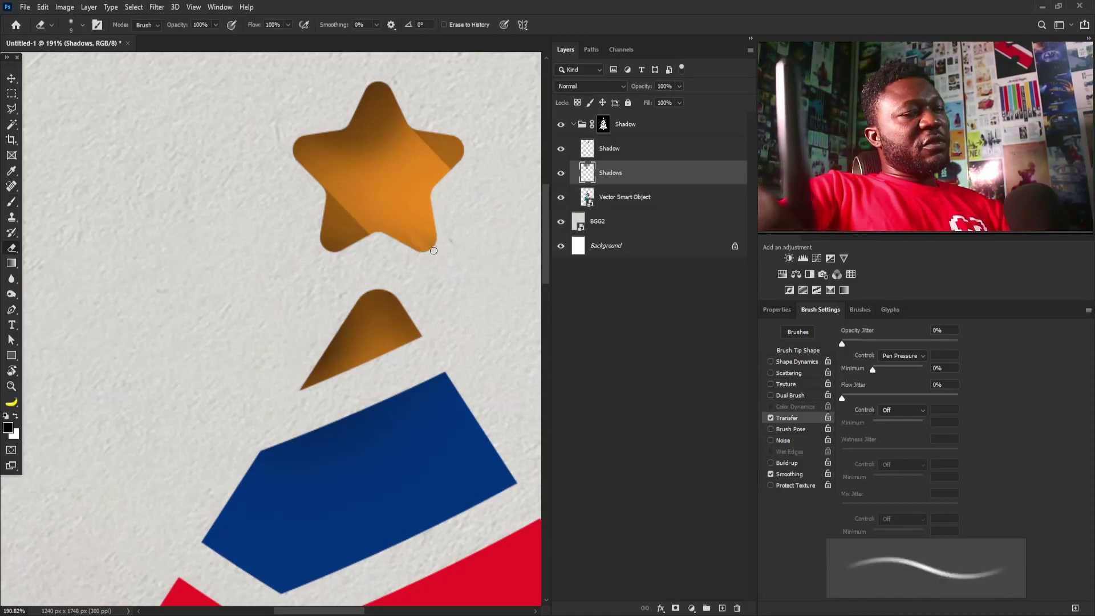
key(bracketright)
key(bracketright)
key(bracketright)
key(bracketright)
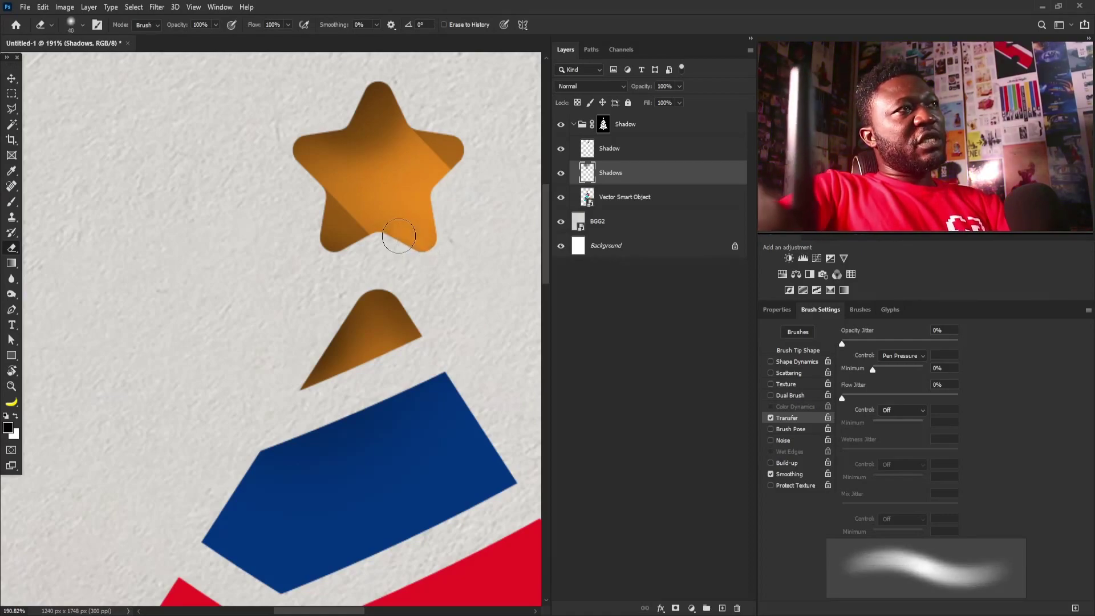
drag(467, 226, 392, 297)
drag(434, 340, 363, 299)
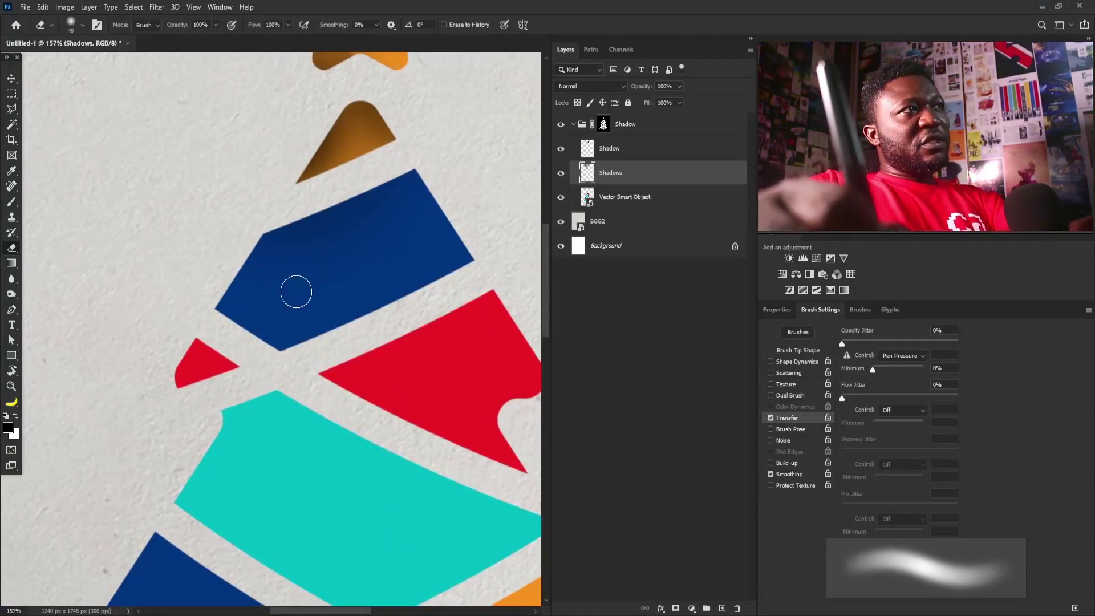
- Erase the stray shadow along the upper edge of the top dark blue piece with a soft eraser of about 80 px
key(bracketright)
key(bracketright)
key(bracketright)
key(bracketright)
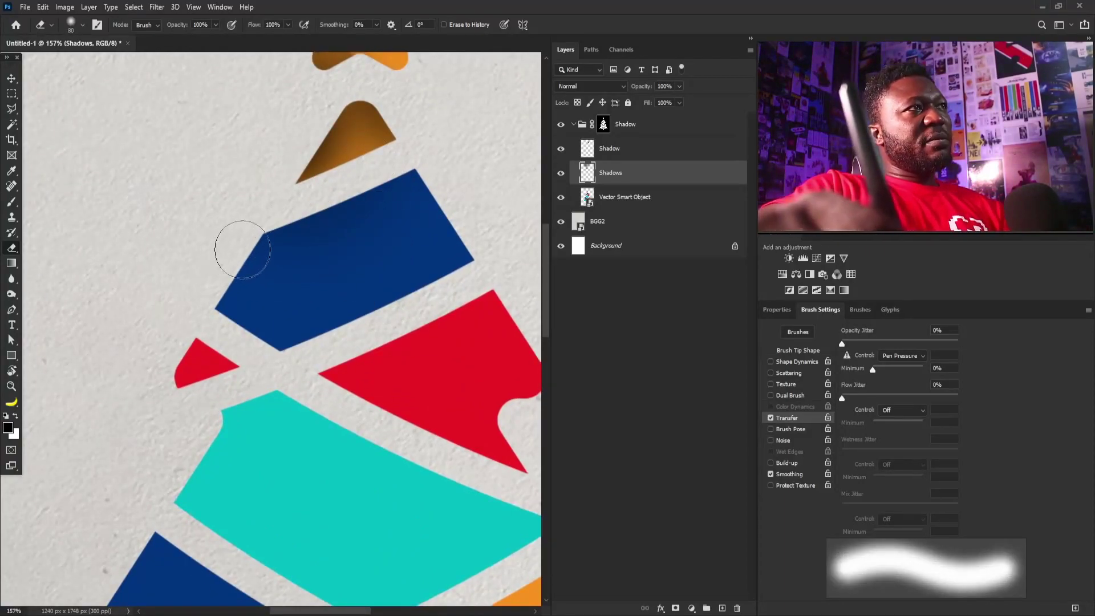
key(shift+bracketleft)
key(shift+bracketleft)
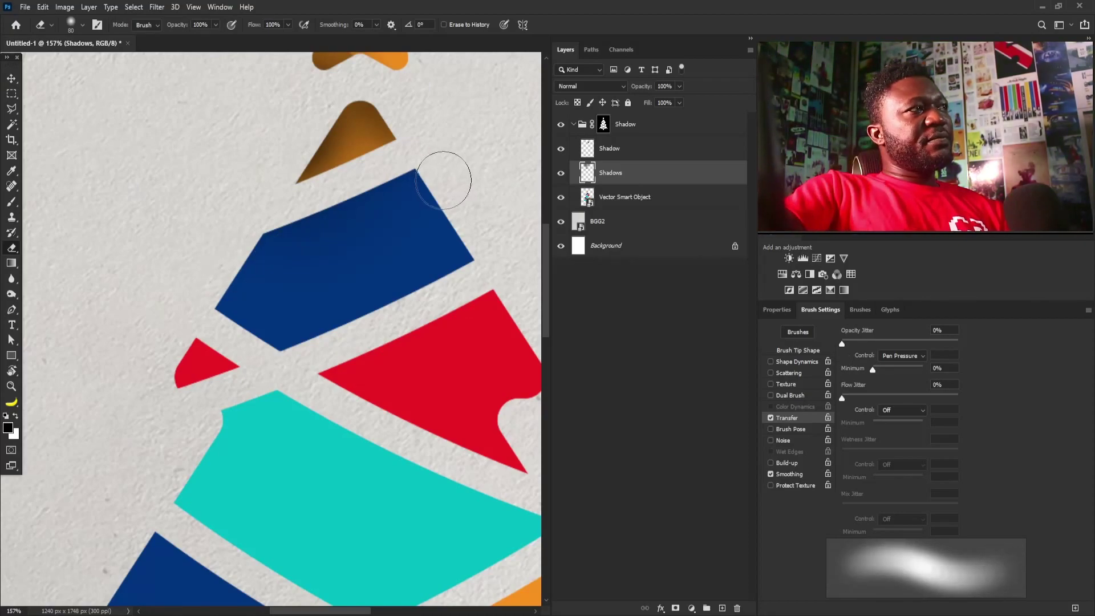
- Paint soft black shading along the upper and right edges of the top dark blue piece
key(b)
mouse_move(449, 169)
mouse_down()
mouse_move(421, 203)
mouse_move(275, 255)
mouse_move(218, 279)
mouse_up()
drag(475, 204, 448, 194)
mouse_move(376, 235)
mouse_down()
mouse_move(361, 237)
mouse_move(345, 322)
mouse_up()
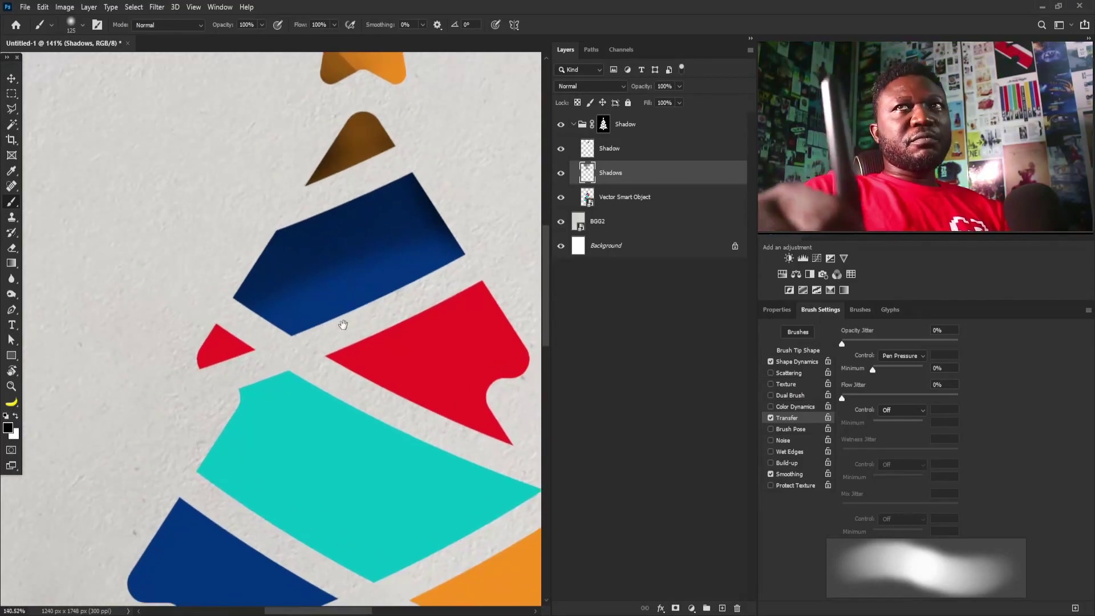
- Paint soft black shading along the upper edges of the large red, teal and orange pieces below the top dark blue one
drag(484, 254, 319, 382)
key(bracketright)
key(bracketright)
key(bracketleft)
key(bracketleft)
key(bracketleft)
drag(478, 271, 295, 363)
mouse_move(451, 295)
mouse_down()
mouse_move(422, 321)
mouse_move(349, 327)
mouse_move(365, 402)
mouse_move(443, 442)
mouse_up()
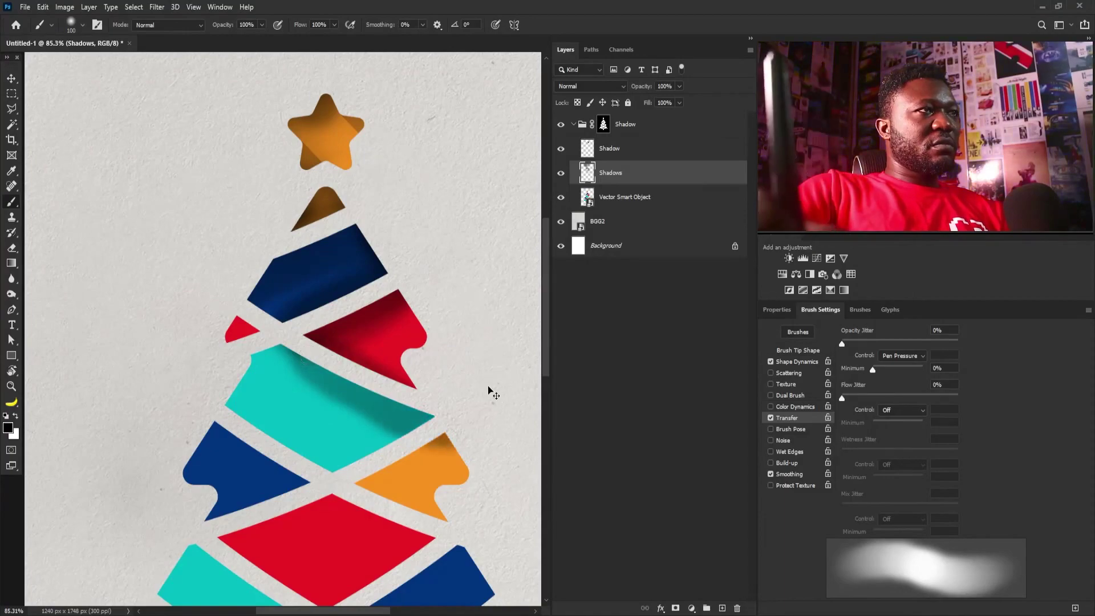
- Enlarge the brush to 150 px and try shading strokes along the upper edge of the large teal piece
scroll(381, 404, up, 3)
key(bracketright)
key(bracketright)
drag(242, 328, 484, 473)
key(ctrl+z)
mouse_move(243, 328)
mouse_down()
mouse_move(267, 359)
mouse_move(474, 454)
mouse_up()
key(ctrl+z)
- Outline the large teal piece with a Polygonal Lasso selection running through the gaps around it
key(l)
click(159, 317)
click(221, 286)
click(494, 424)
click(473, 451)
click(296, 542)
click(102, 422)
- Paint soft black shading along the selected teal piece's upper-right edge on the Shadows layer, and clear the selection
key(b)
drag(235, 283, 465, 428)
key(ctrl+z)
drag(229, 260, 434, 448)
mouse_move(403, 332)
mouse_down()
mouse_move(327, 260)
mouse_move(337, 287)
mouse_up()
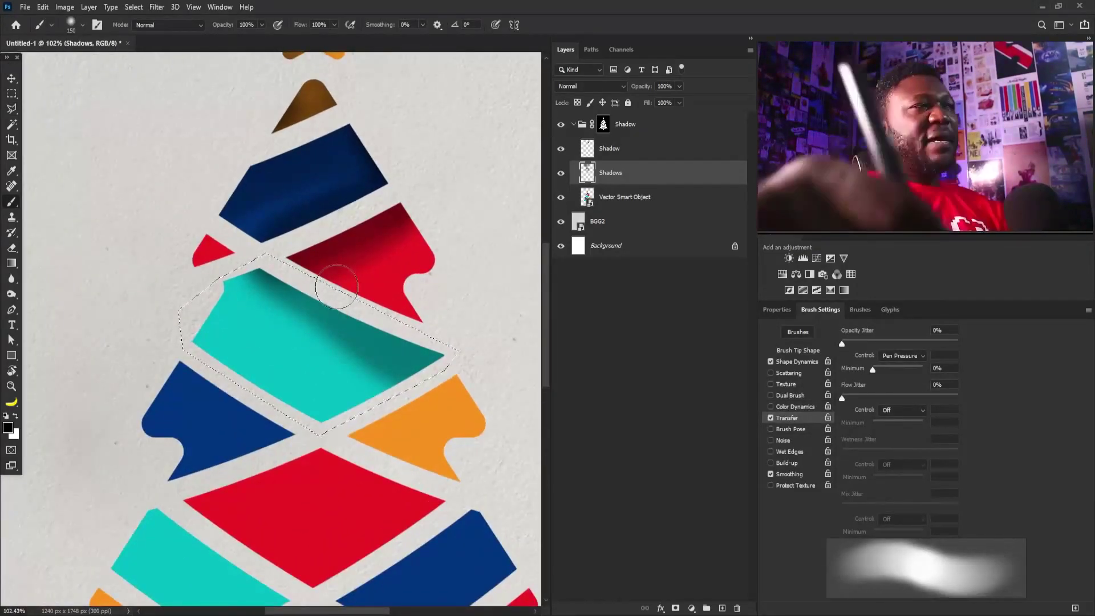
key(ctrl+d)
- Lasso the left part of the large teal piece with a diagonal edge and shade it as a fold on the Shadow layer
key(l)
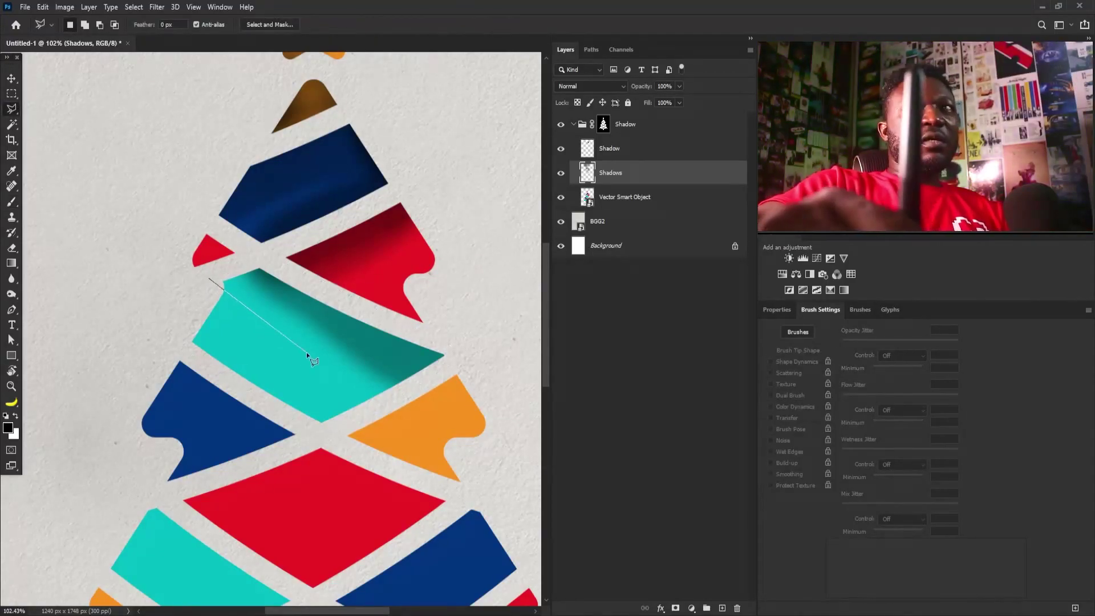
click(130, 337)
double_click(155, 302)
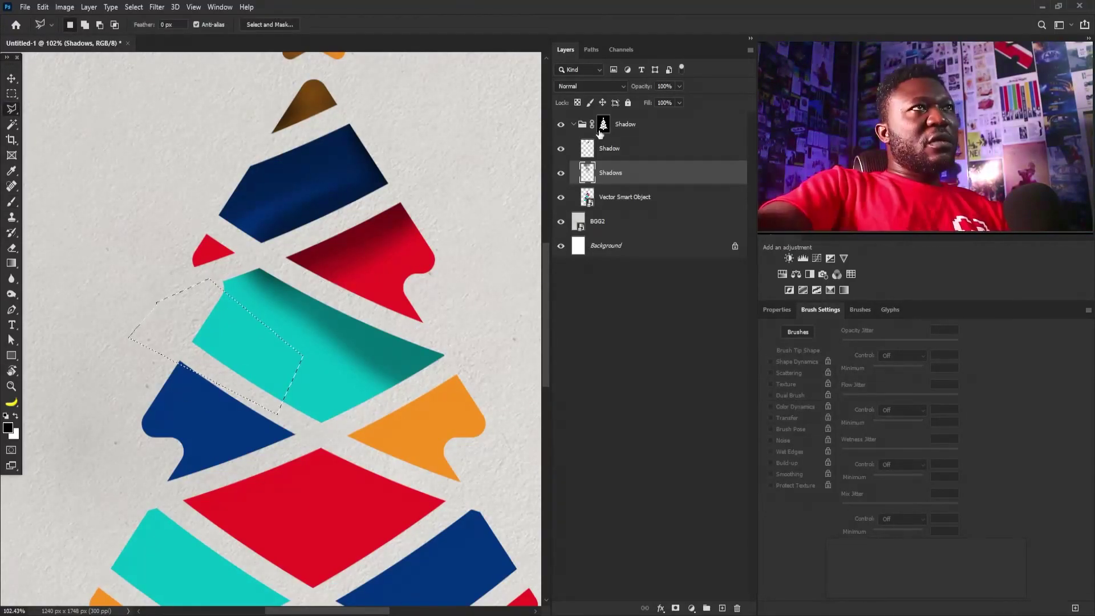
key(alt+bracketright)
key(b)
mouse_move(152, 275)
mouse_down()
mouse_move(341, 270)
mouse_move(289, 262)
mouse_move(205, 278)
mouse_move(182, 260)
mouse_up()
key(ctrl+d)
- Outline the left dark blue piece with the Polygonal Lasso and shade it softly on the Shadow layer
drag(371, 286, 302, 286)
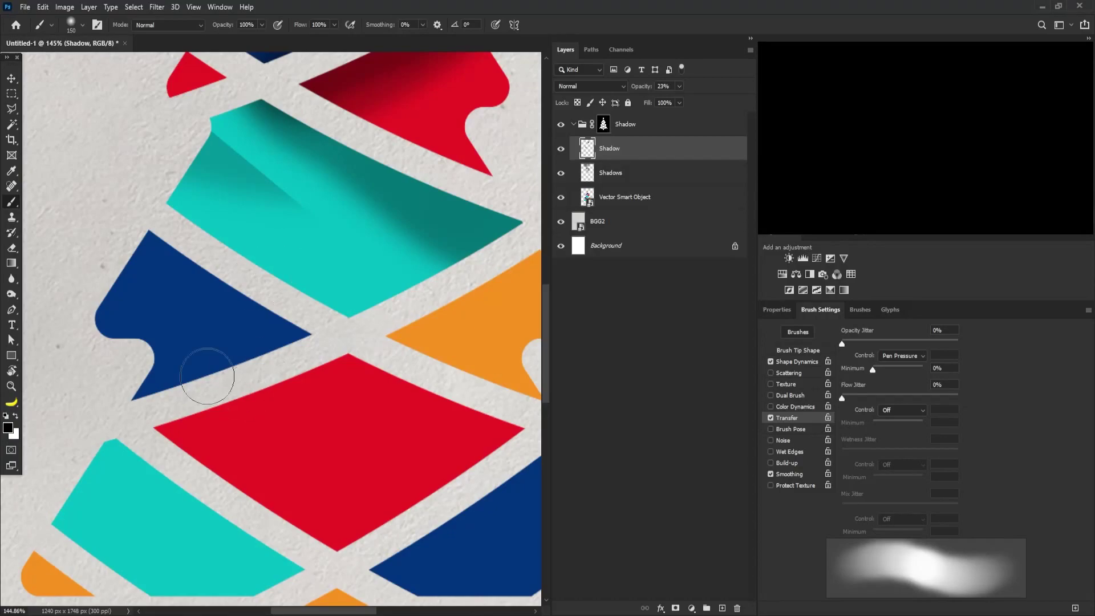
key(l)
click(135, 204)
click(344, 336)
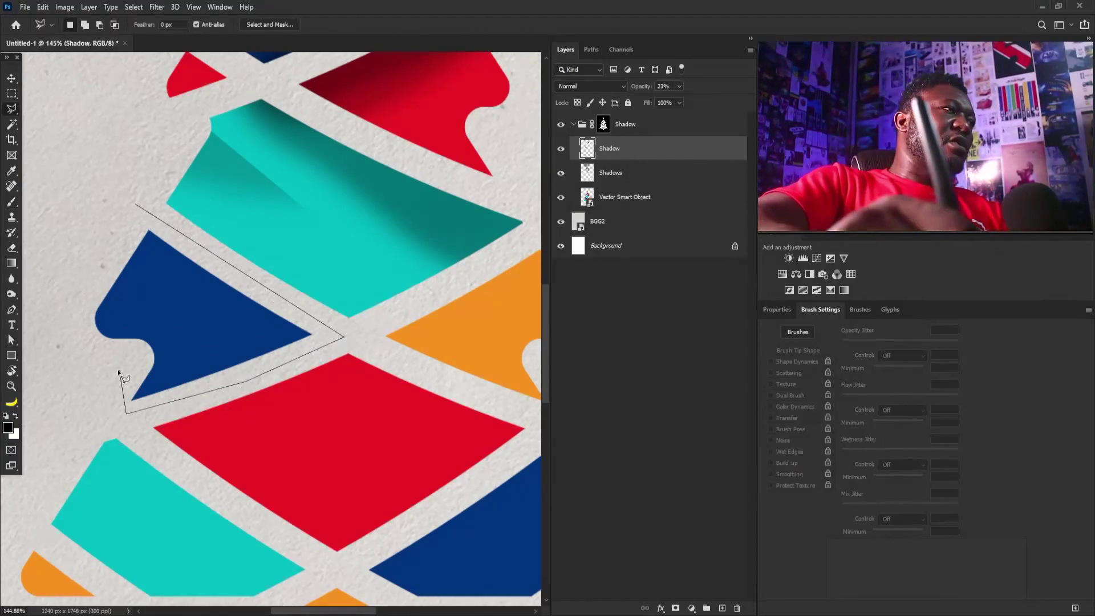
click(137, 208)
scroll(135, 208, down, 5)
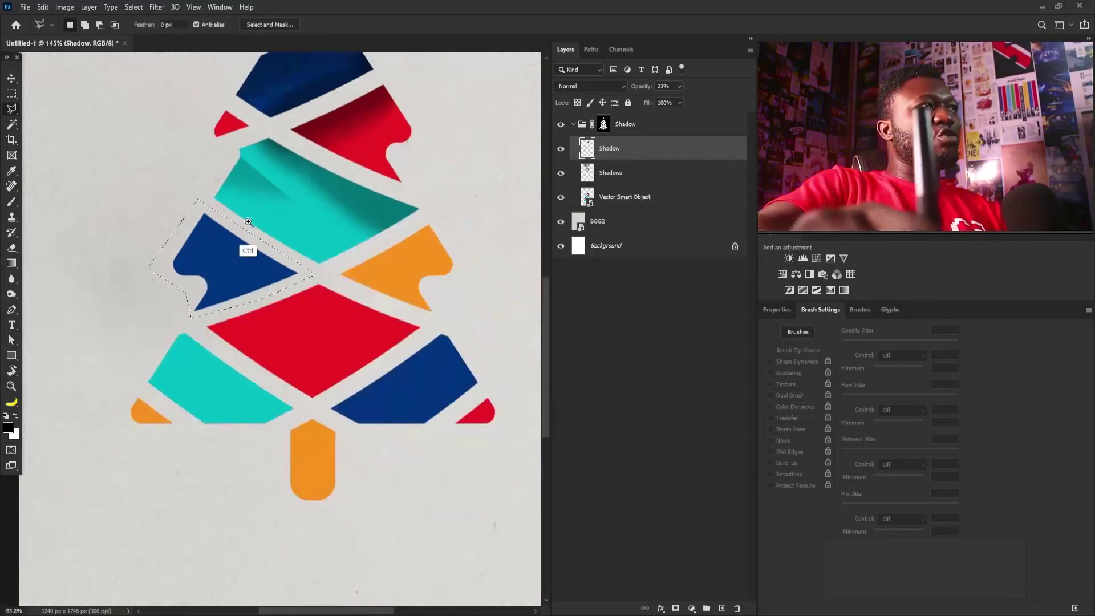
scroll(232, 264, up, 6)
key(b)
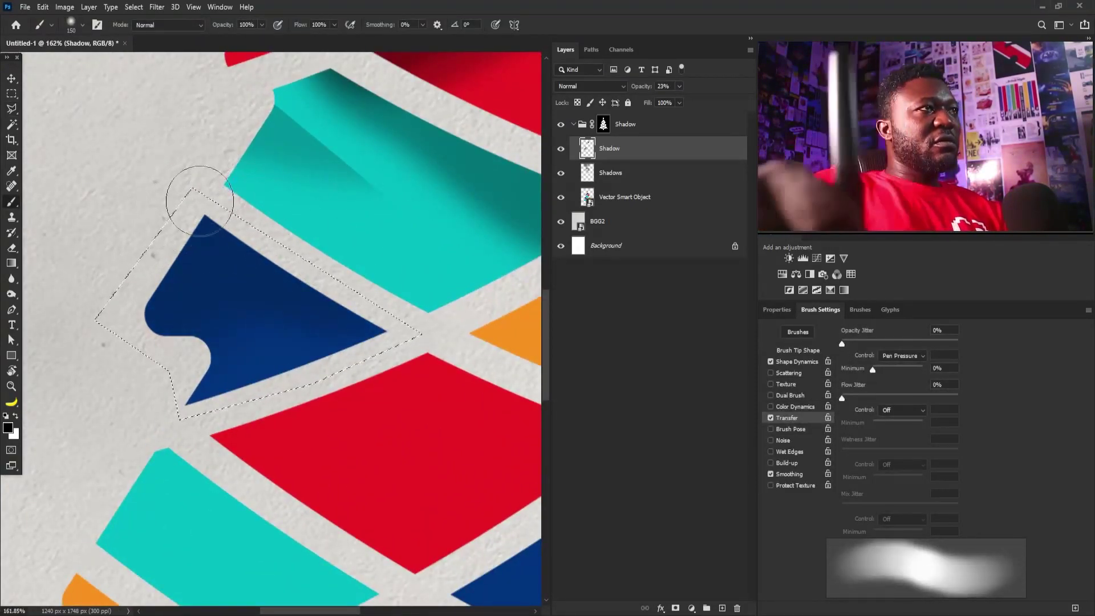
scroll(338, 207, down, 3)
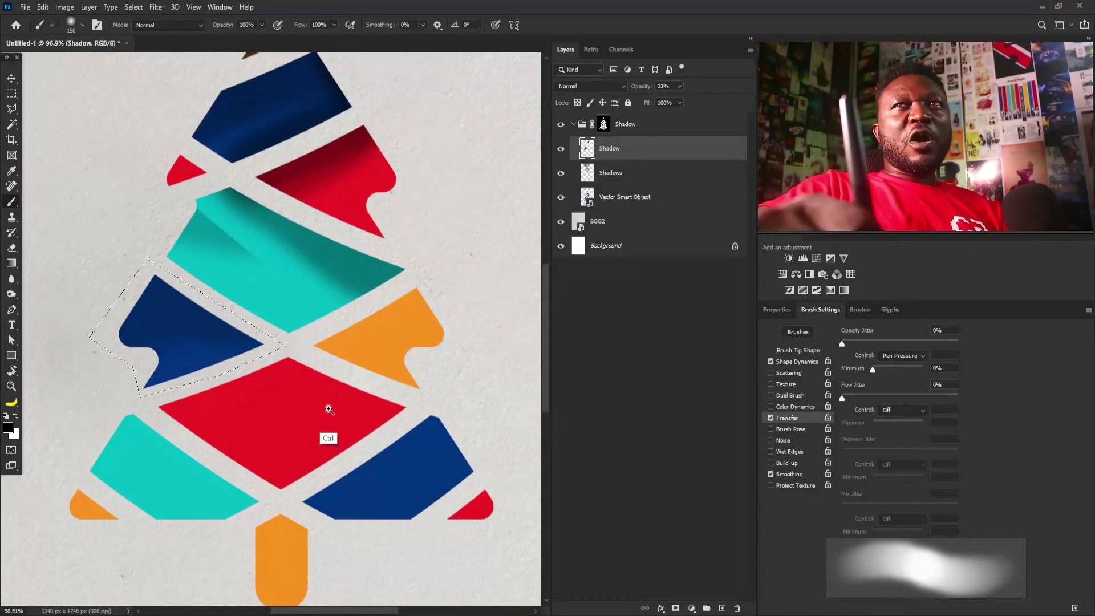
- Outline the central red diamond with the Polygonal Lasso and brush soft shading along its upper edges on the Shadow layer
key(l)
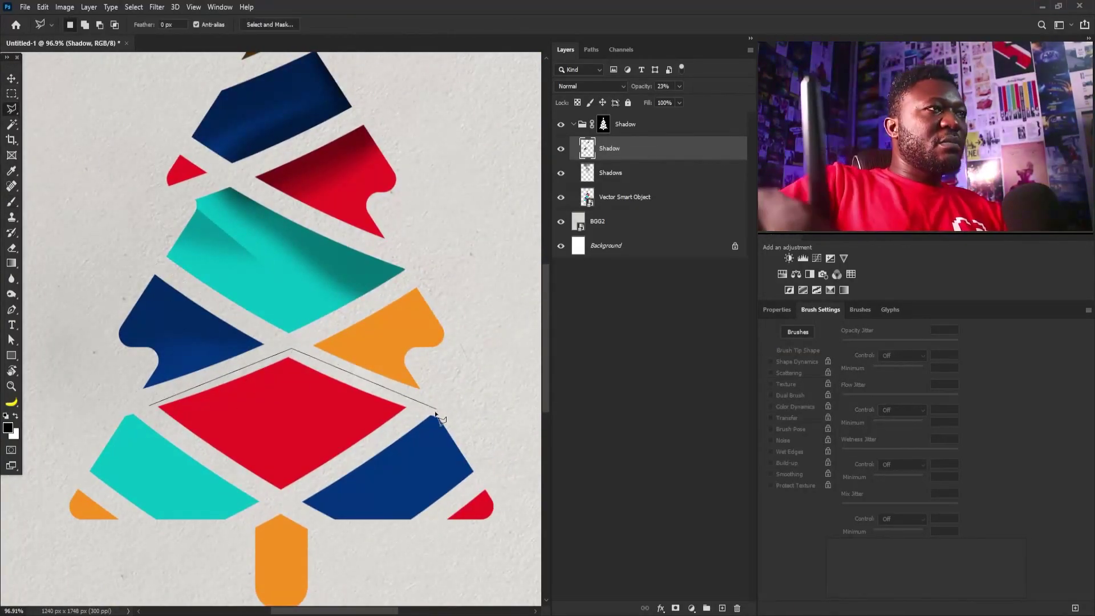
click(152, 410)
key(b)
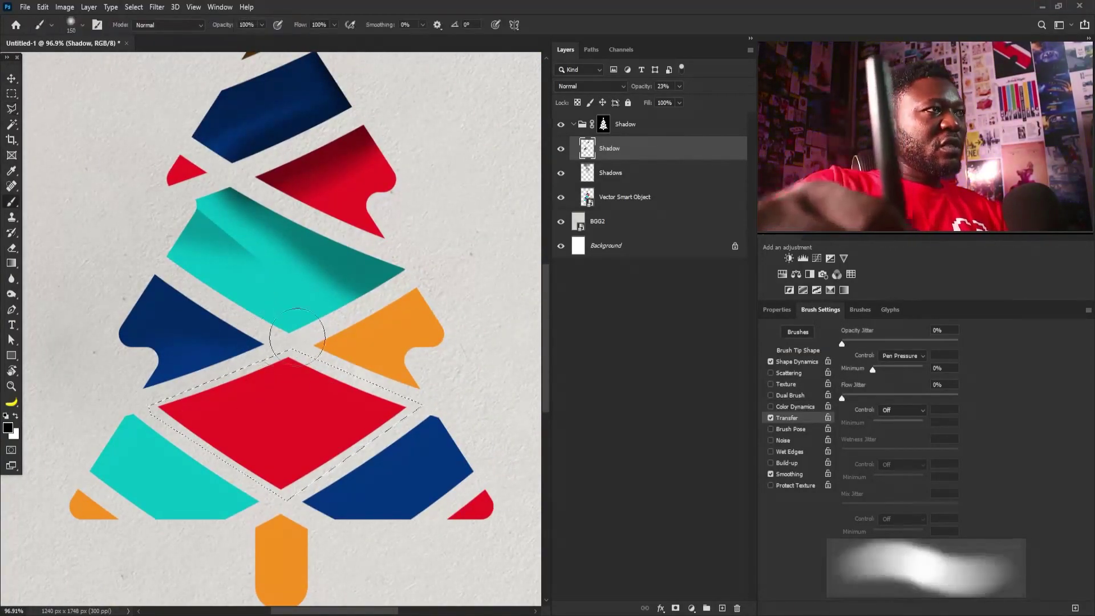
mouse_move(261, 322)
mouse_down()
mouse_move(285, 323)
mouse_move(234, 353)
mouse_up()
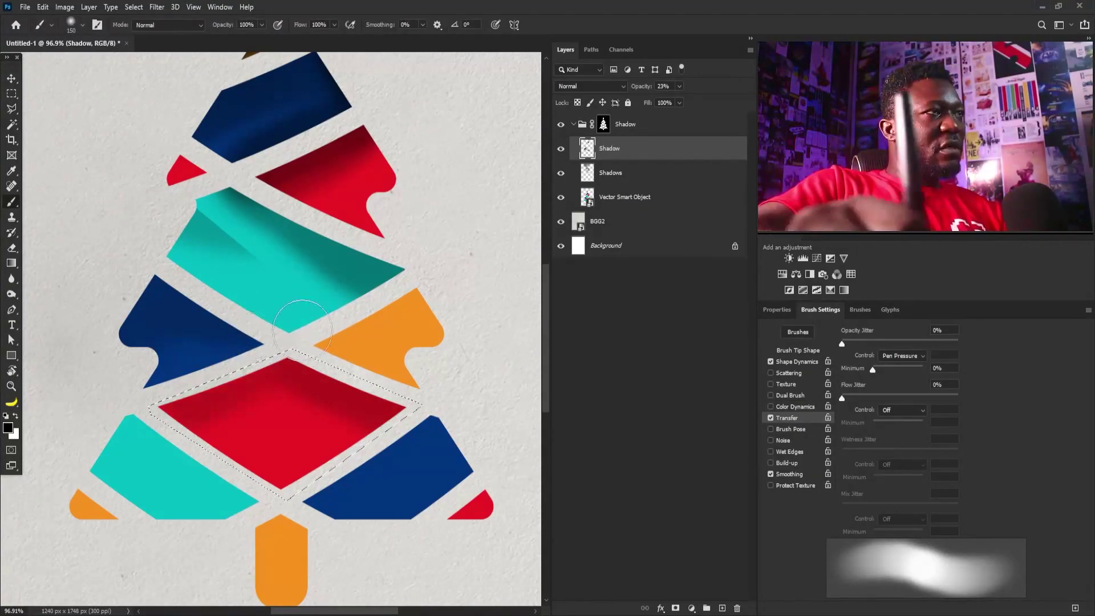
- Deepen the shading along the red diamond's upper edges on the Shadows layer, undoing unwanted strokes
click(621, 177)
mouse_move(272, 330)
mouse_down()
mouse_move(184, 362)
mouse_move(286, 320)
mouse_move(197, 363)
mouse_move(343, 341)
mouse_move(416, 406)
mouse_up()
key(ctrl+z)
key(ctrl+z)
key(ctrl+z)
key(ctrl+z)
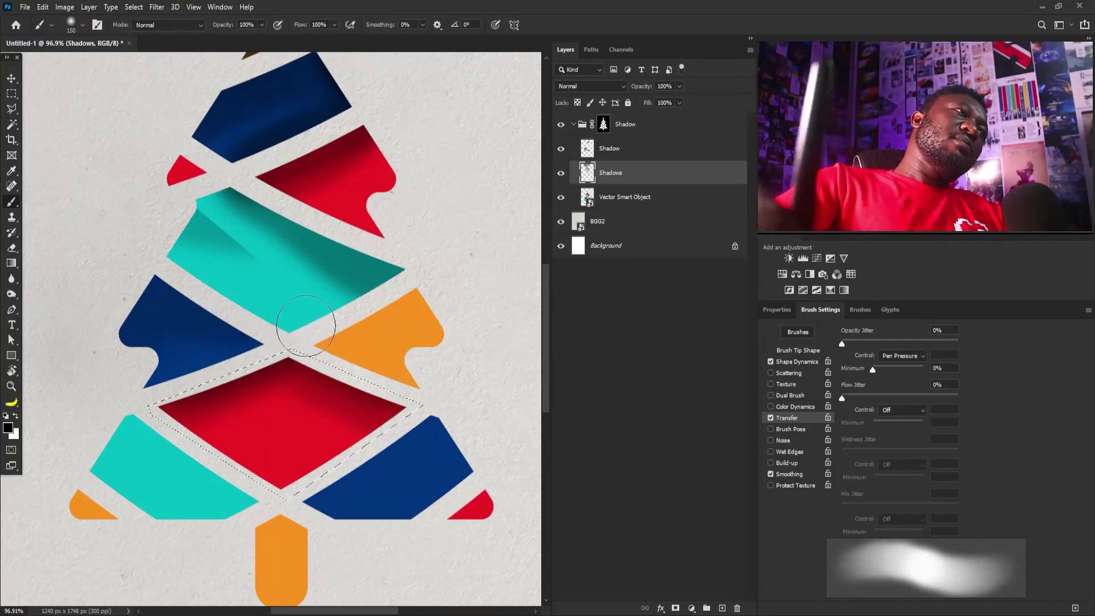
- Reselect the left dark blue piece, darken its upper edge on the Shadows layer, and clear the selection
key(l)
click(146, 259)
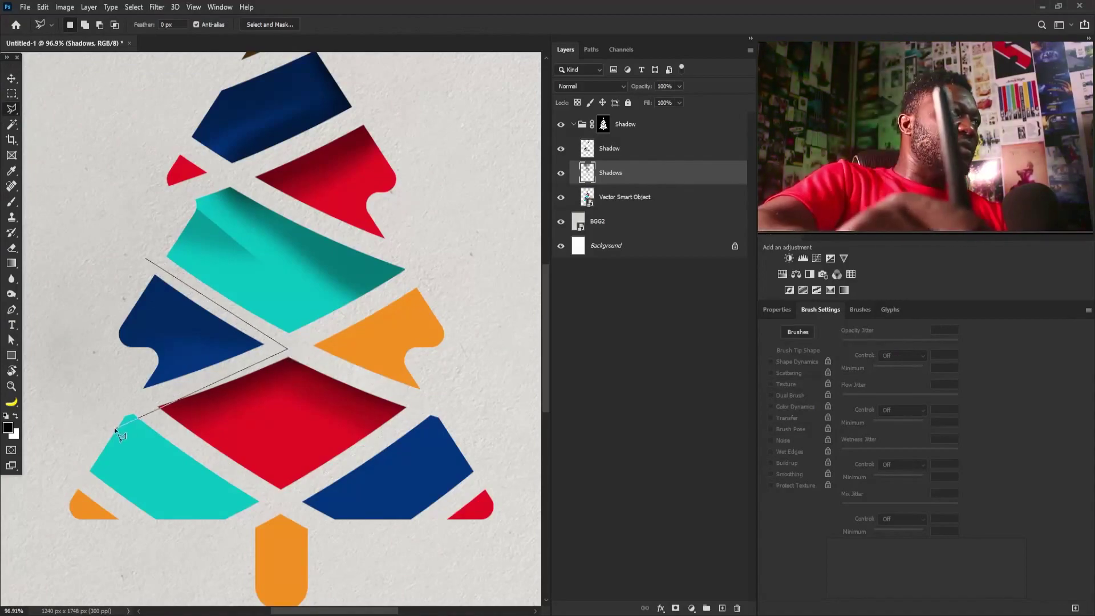
click(145, 258)
key(b)
key(ctrl+z)
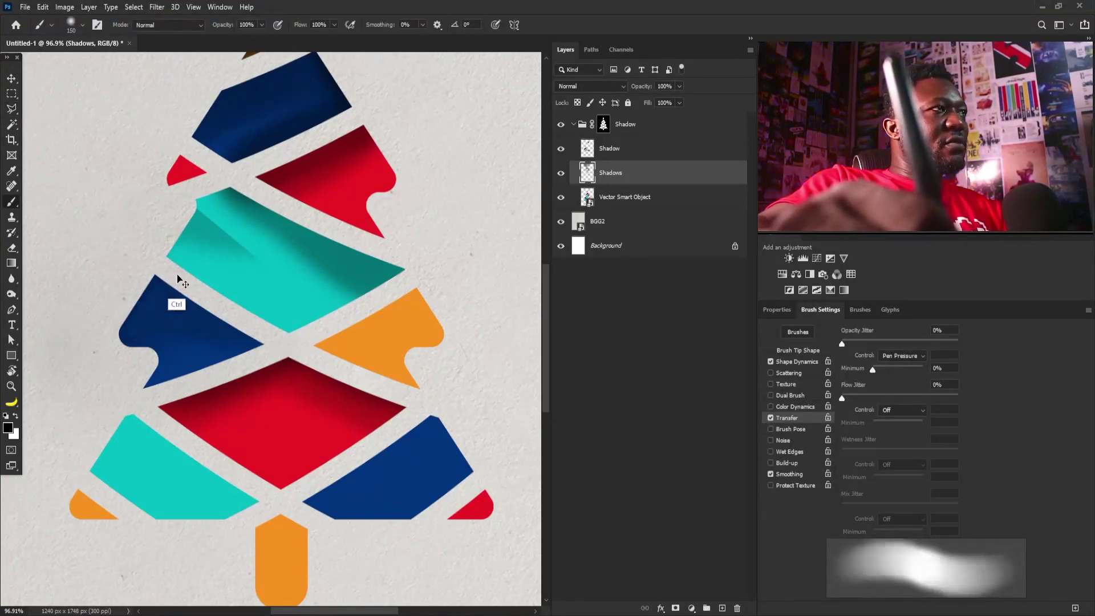
mouse_move(128, 251)
mouse_down()
mouse_move(107, 292)
mouse_move(257, 305)
mouse_up()
key(ctrl+d)
- Outline the dark blue piece at the tree's lower right with a Polygonal Lasso selection
drag(391, 308, 325, 373)
drag(409, 459, 391, 378)
drag(332, 362, 364, 369)
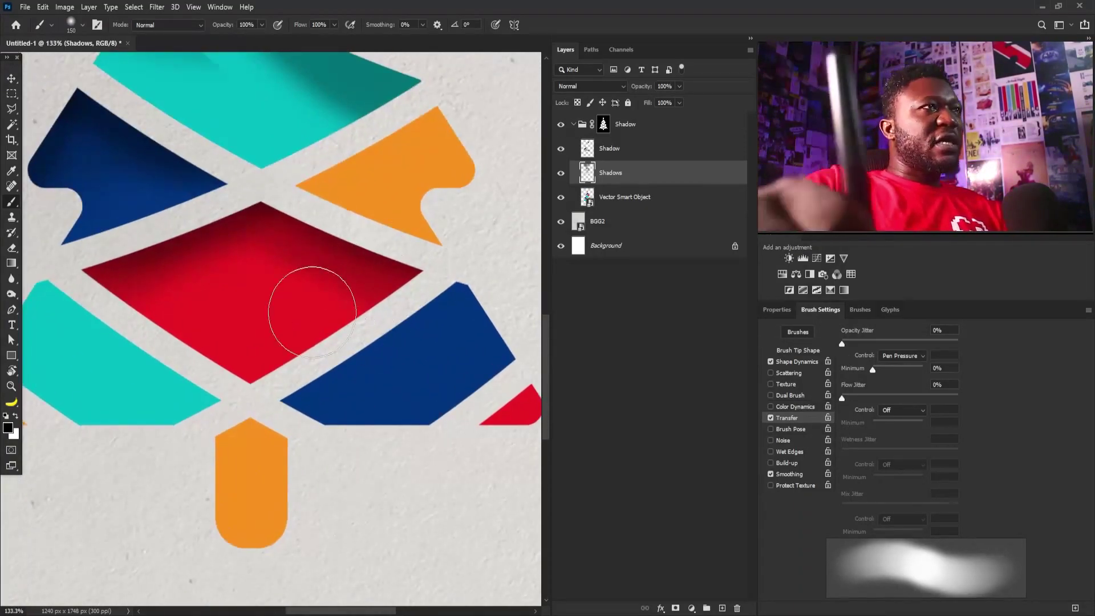
key(l)
click(263, 400)
click(530, 363)
click(392, 479)
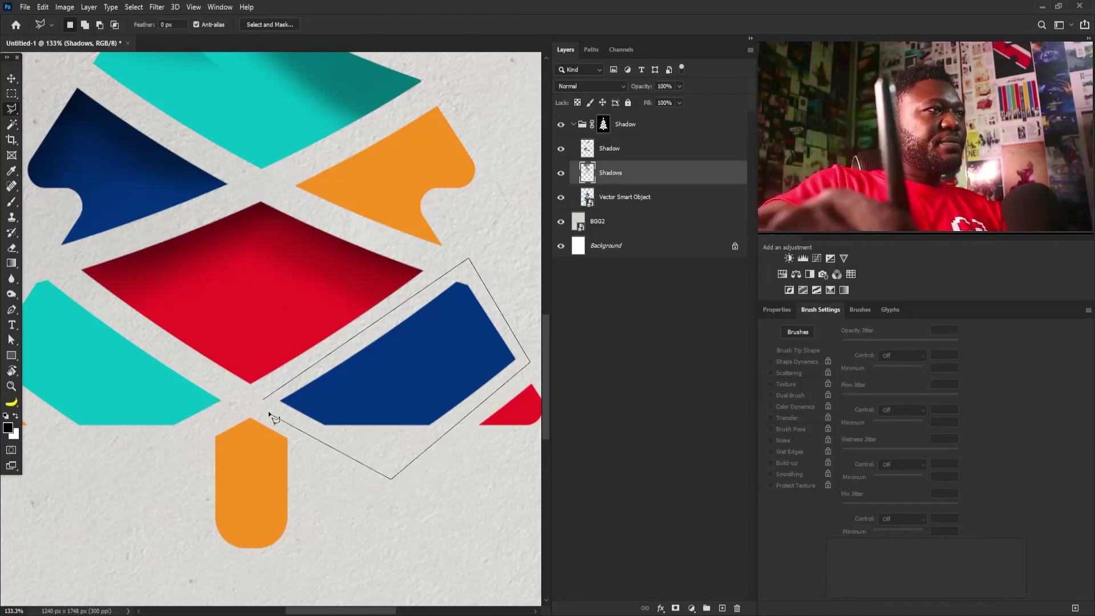
click(263, 401)
- Paint soft black shading along the upper-left and right edges of the selected lower-right dark blue piece and deselect it
key(b)
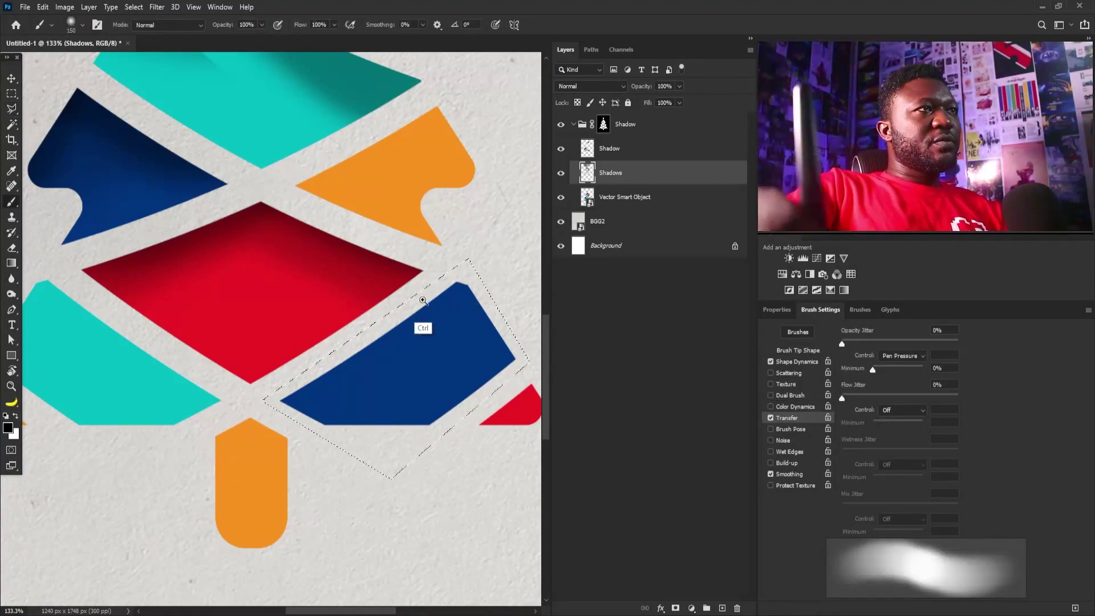
scroll(423, 320, down, 1)
drag(297, 353, 447, 258)
mouse_move(462, 254)
mouse_down()
mouse_move(346, 277)
mouse_move(425, 366)
mouse_up()
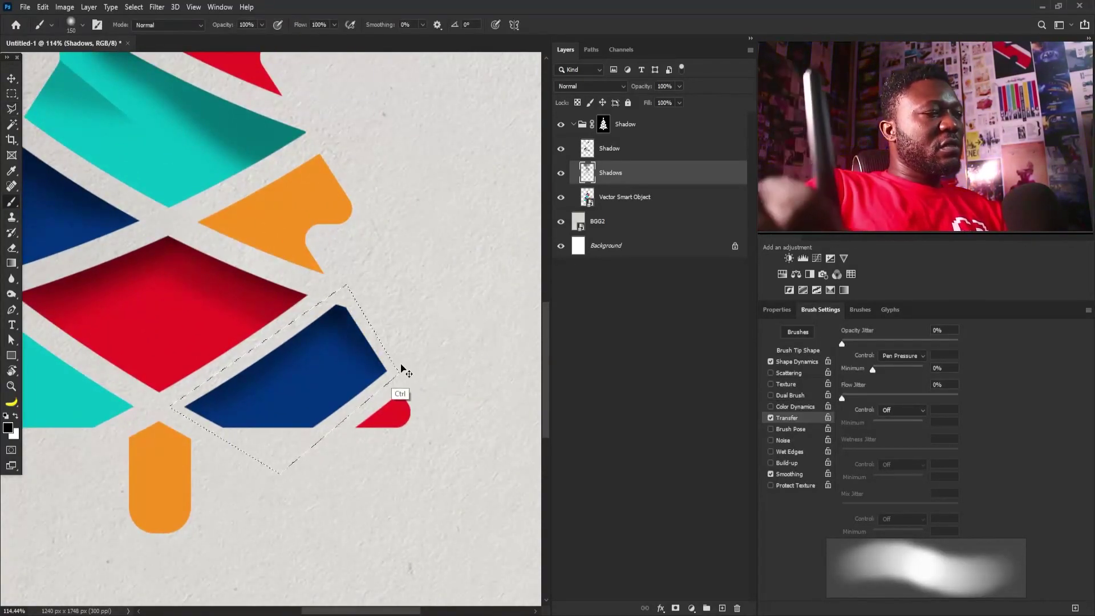
key(ctrl+d)
- Lasso the small red piece at the tree's lower-right corner and shade it with the soft black brush
key(l)
click(338, 433)
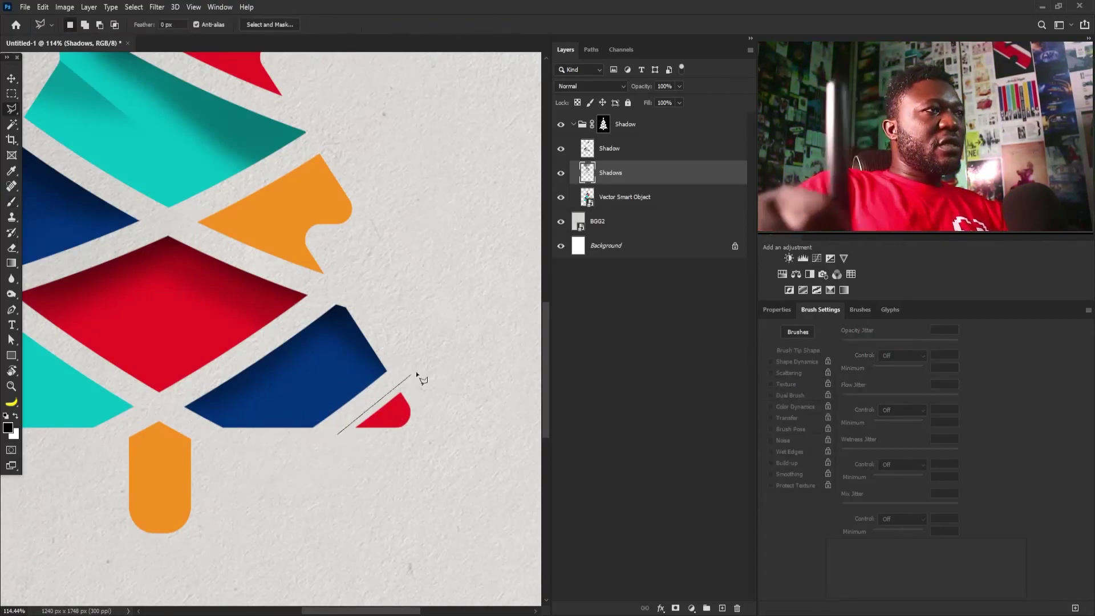
click(342, 440)
key(b)
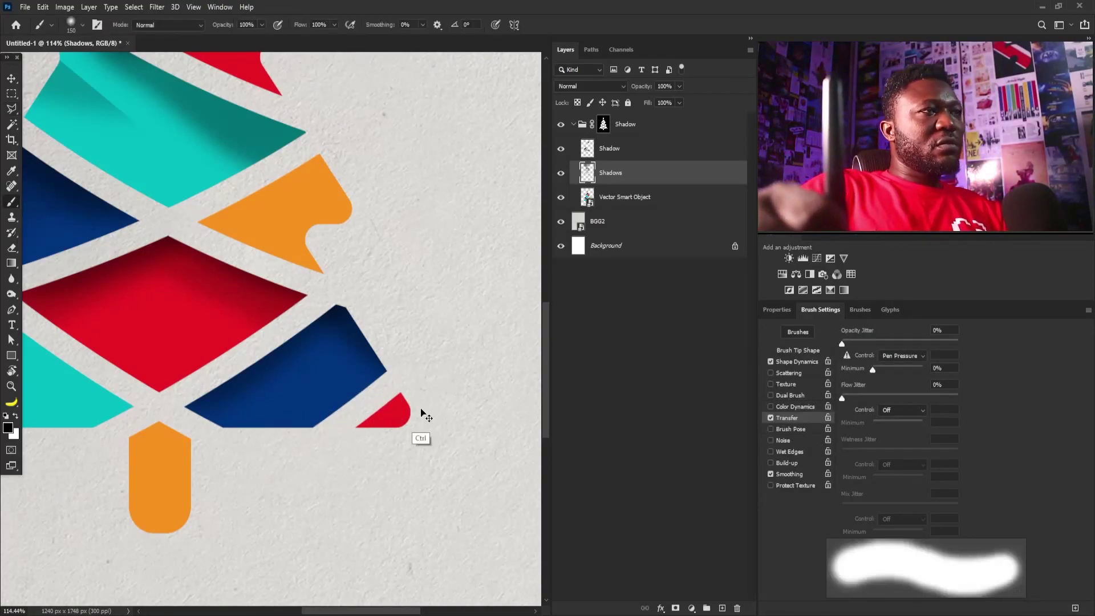
- Outline the teal piece at the tree's lower left with a Polygonal Lasso selection
scroll(331, 367, down, 2)
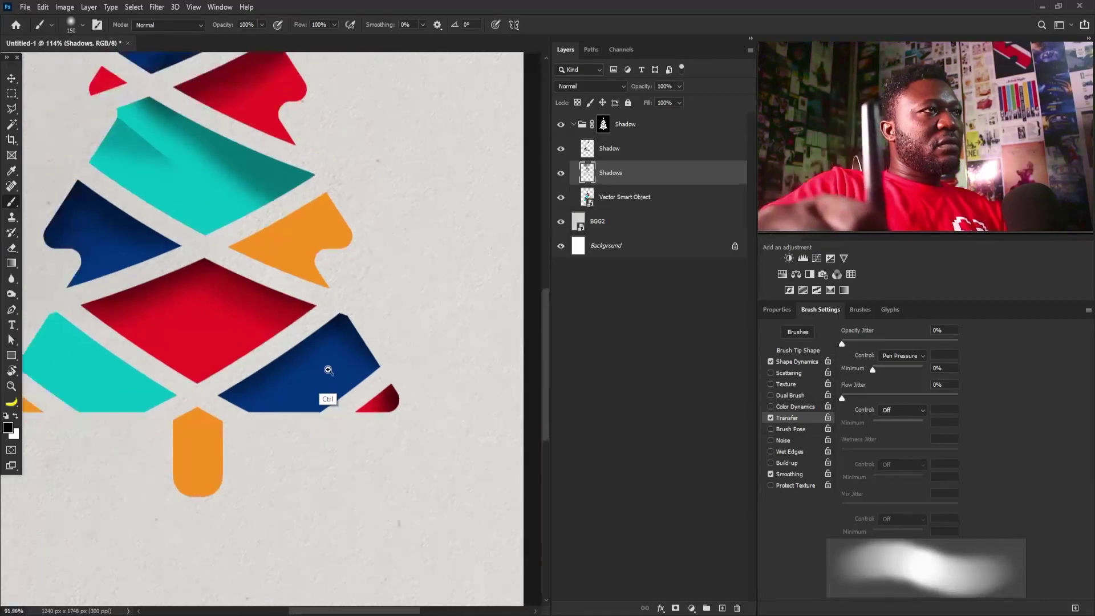
drag(330, 367, 394, 428)
key(l)
click(243, 331)
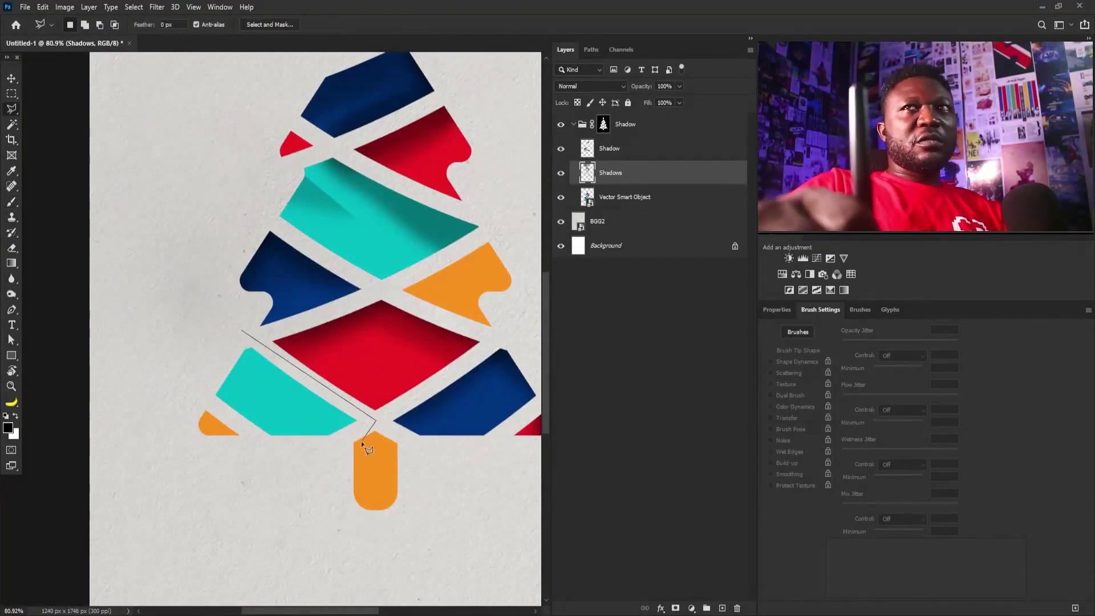
click(212, 405)
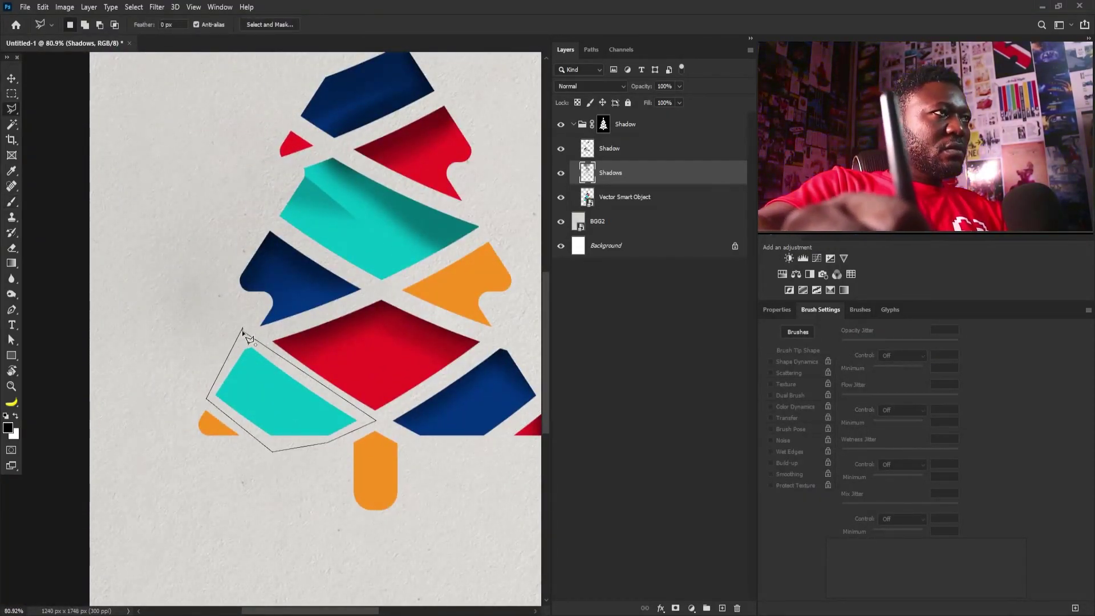
click(243, 330)
- Shade the left and upper edges of the selected lower-left teal piece, enlarging the soft brush from 175 to 400 px, and deselect
key(b)
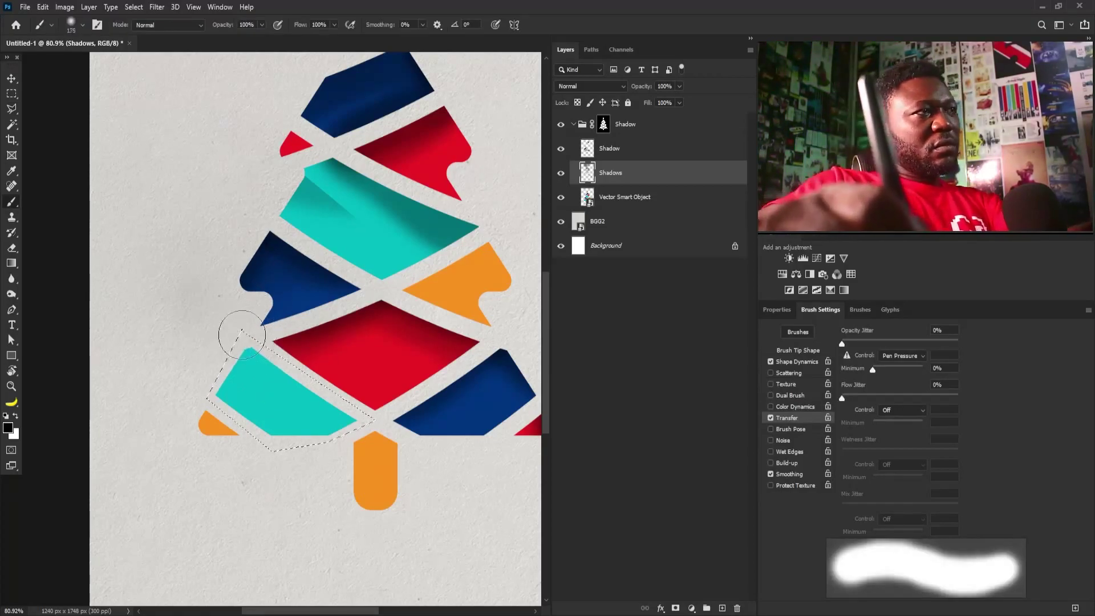
drag(232, 325, 208, 379)
key(bracketright)
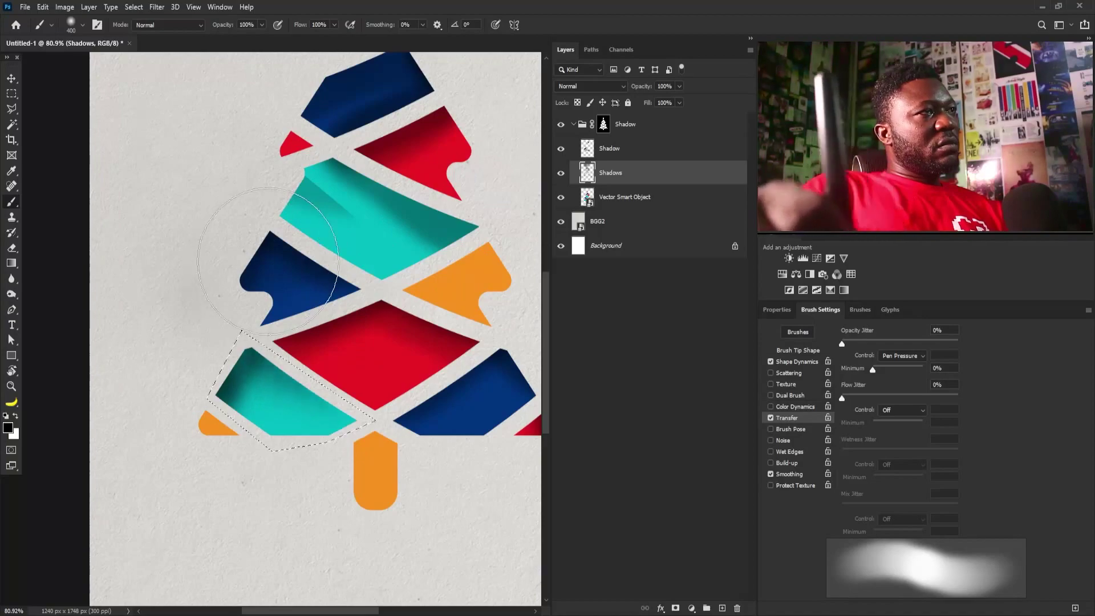
drag(299, 286, 332, 319)
key(ctrl+d)
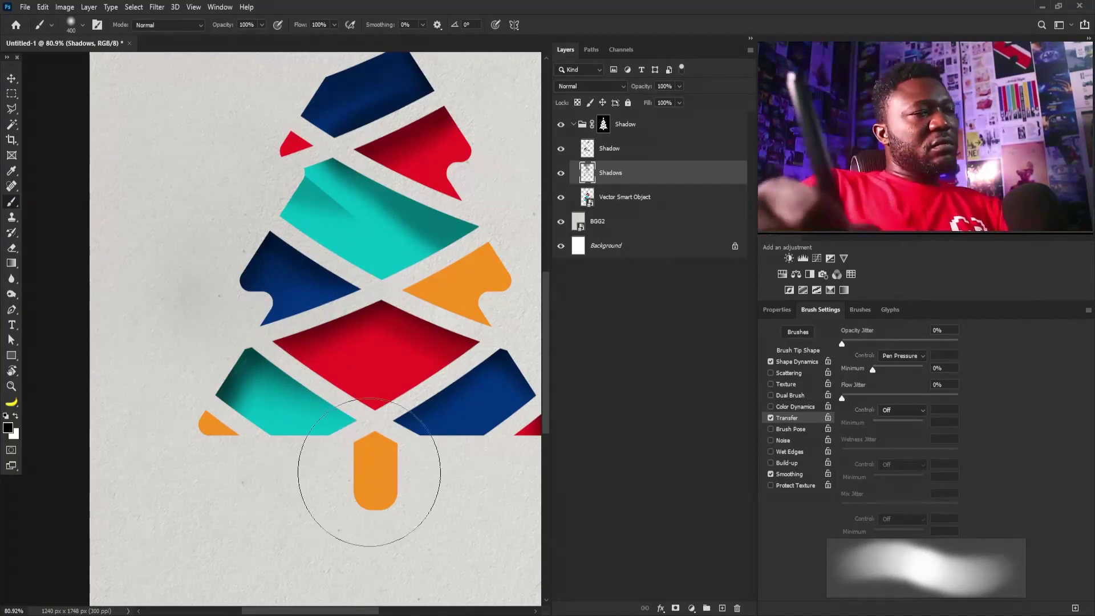
- Lasso the small orange piece at the tree's lower-left corner, darken it with the 400 px soft brush, and deselect
key(l)
click(190, 407)
click(254, 436)
click(250, 456)
click(177, 446)
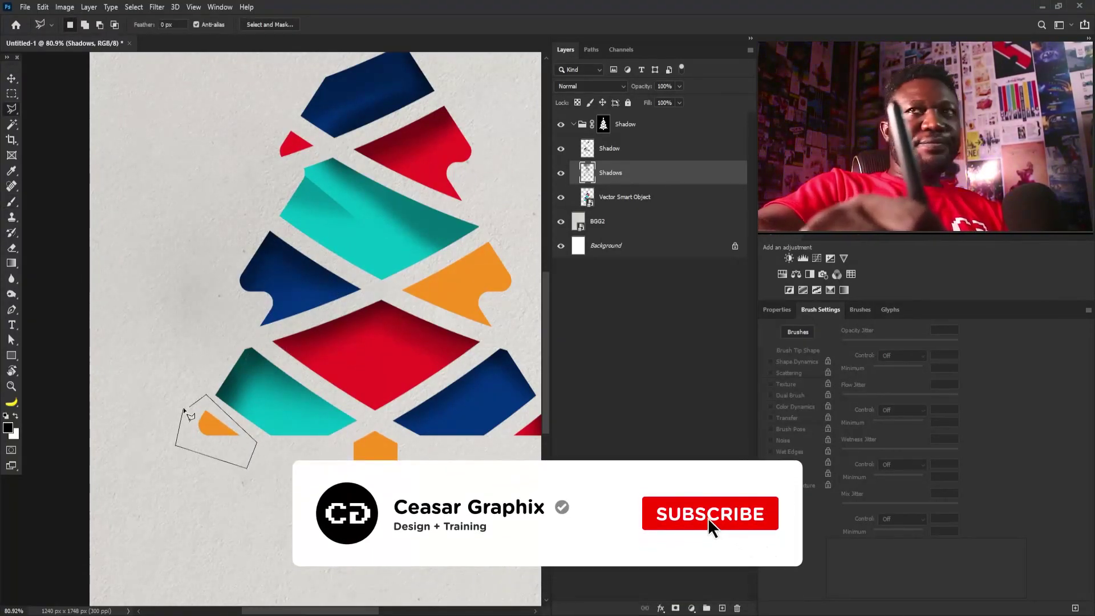
click(190, 407)
key(b)
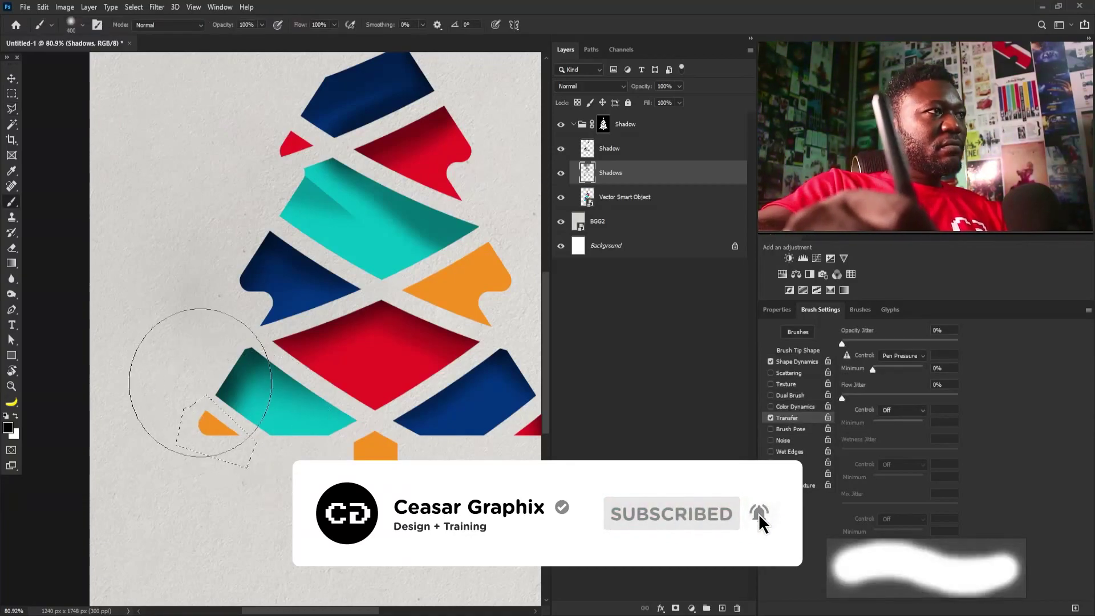
mouse_move(188, 380)
mouse_down()
mouse_move(210, 400)
mouse_move(268, 365)
mouse_up()
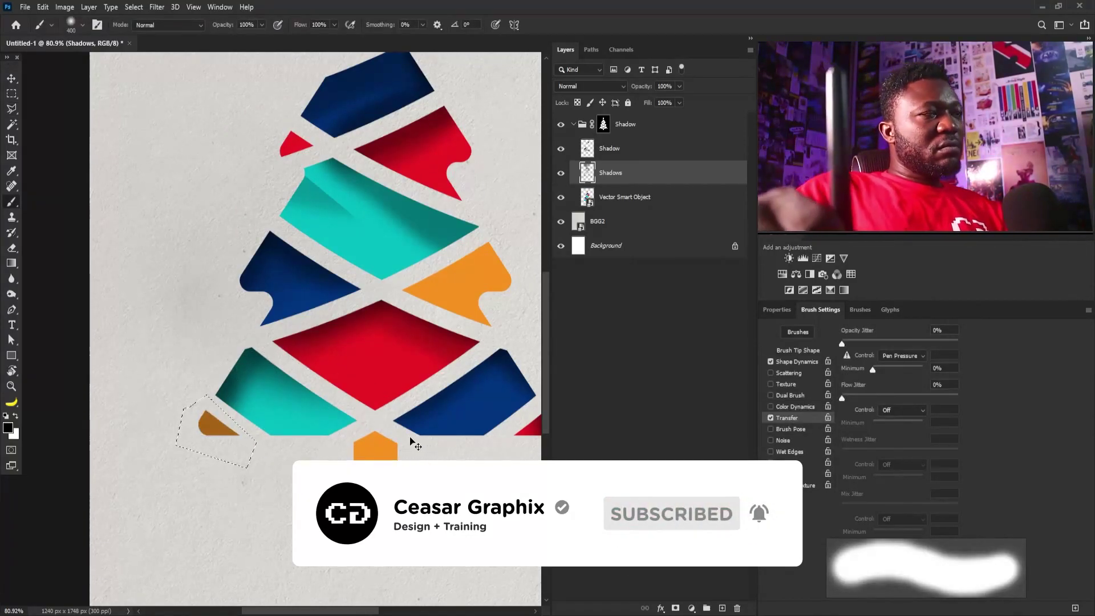
key(ctrl+d)
key(l)
key(b)
key(l)
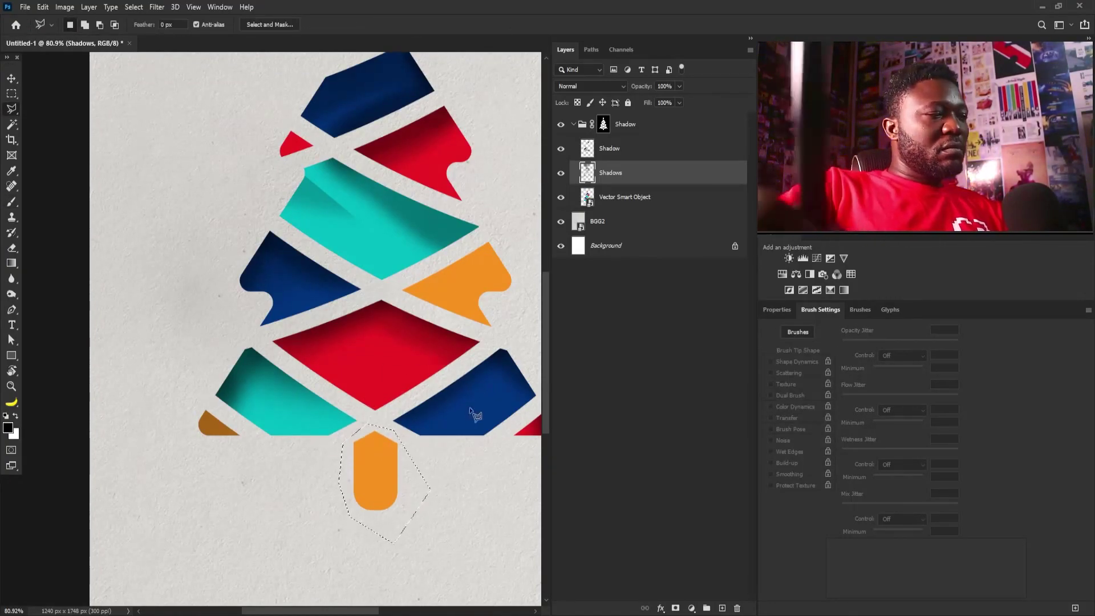
key(b)
drag(367, 367, 382, 377)
key(ctrl+z)
key(ctrl+z)
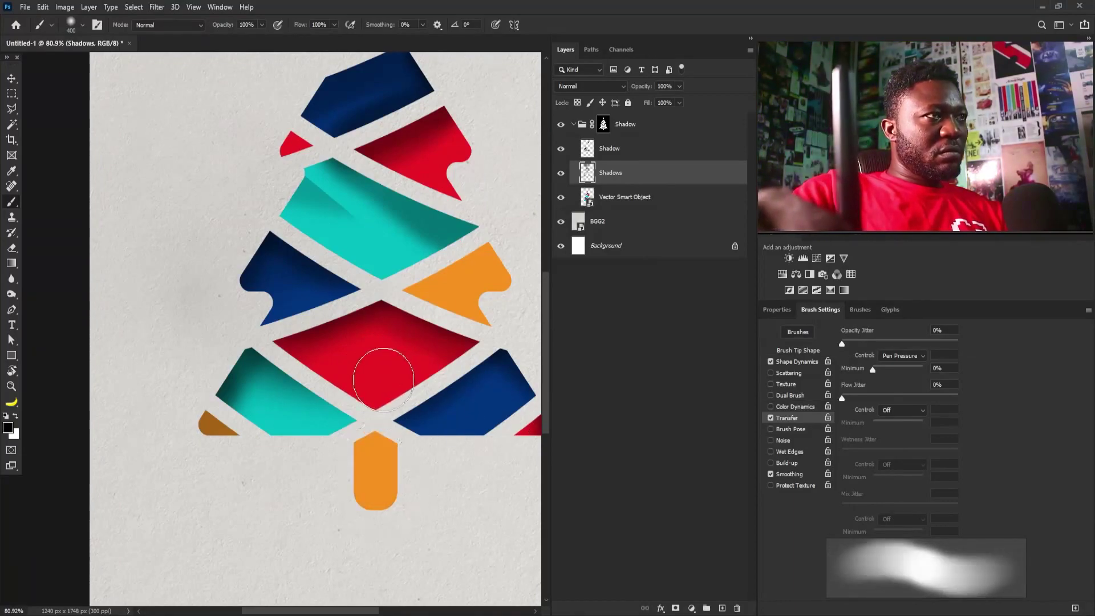
- Outline the orange trunk with the Polygonal Lasso, shade its upper end with the 400 px soft brush, and deselect
key(l)
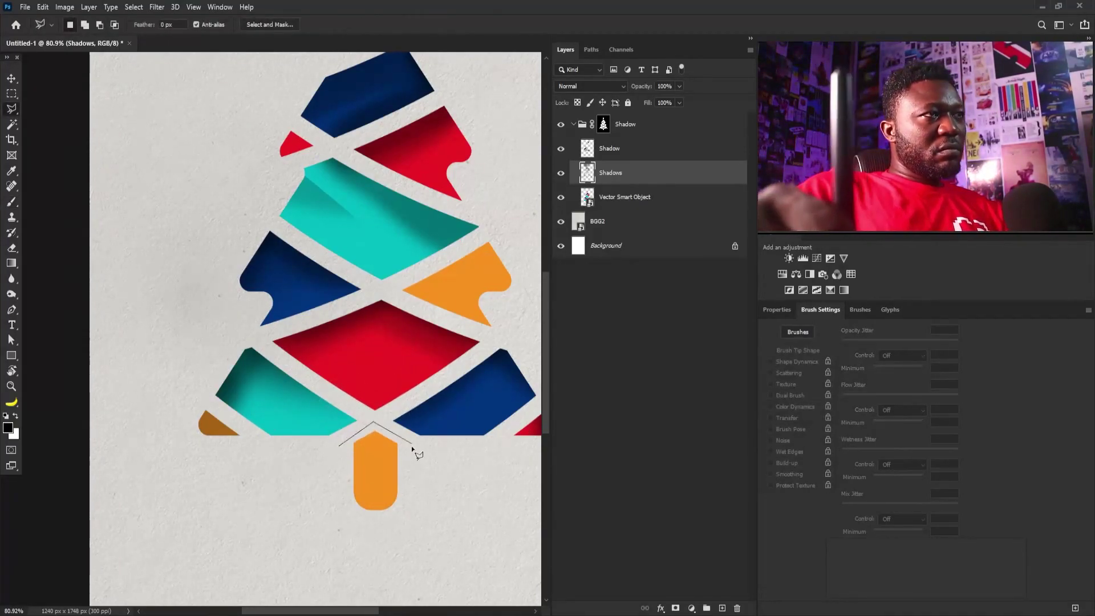
key(b)
mouse_move(393, 389)
mouse_down()
mouse_move(392, 378)
mouse_move(405, 393)
mouse_up()
key(ctrl+z)
drag(405, 339, 403, 319)
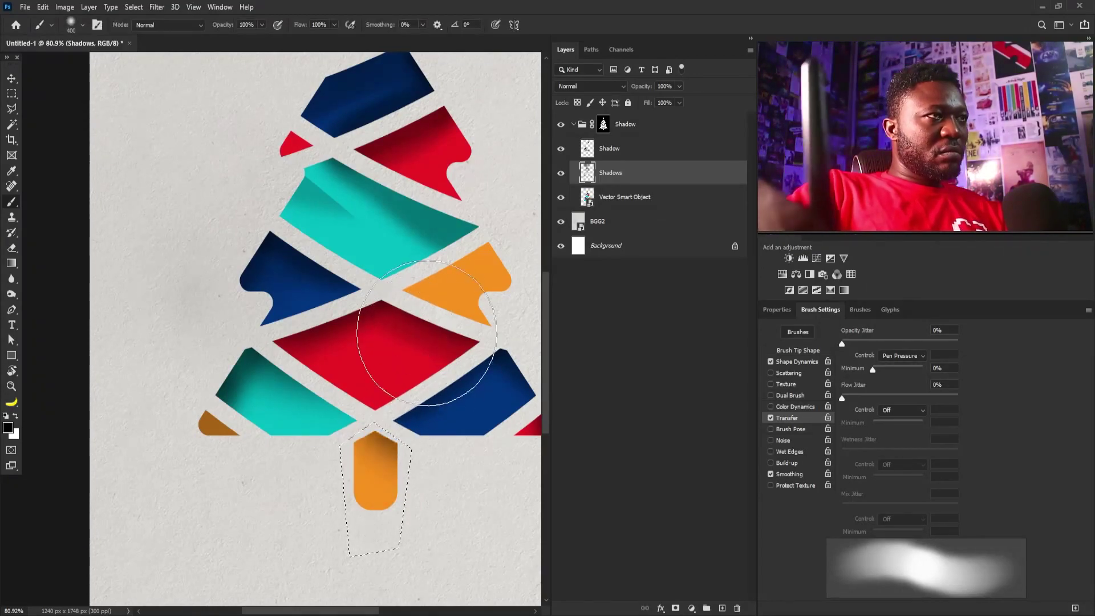
key(ctrl+d)
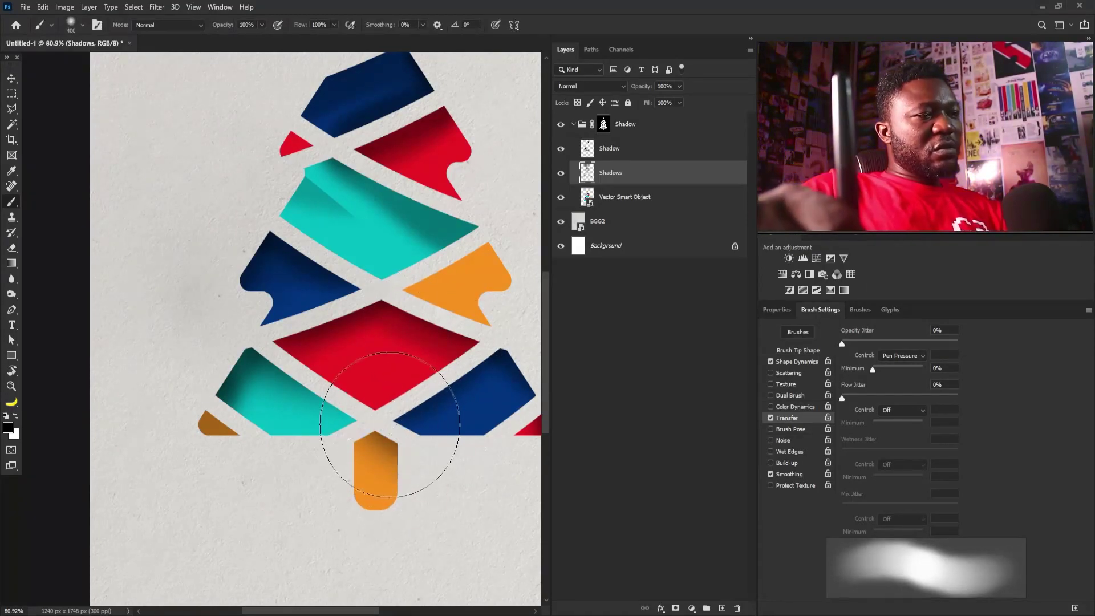
- Lasso a diagonal section of the orange trunk and paint a fold shadow inside it on the Shadow layer with the 200 px soft brush
key(l)
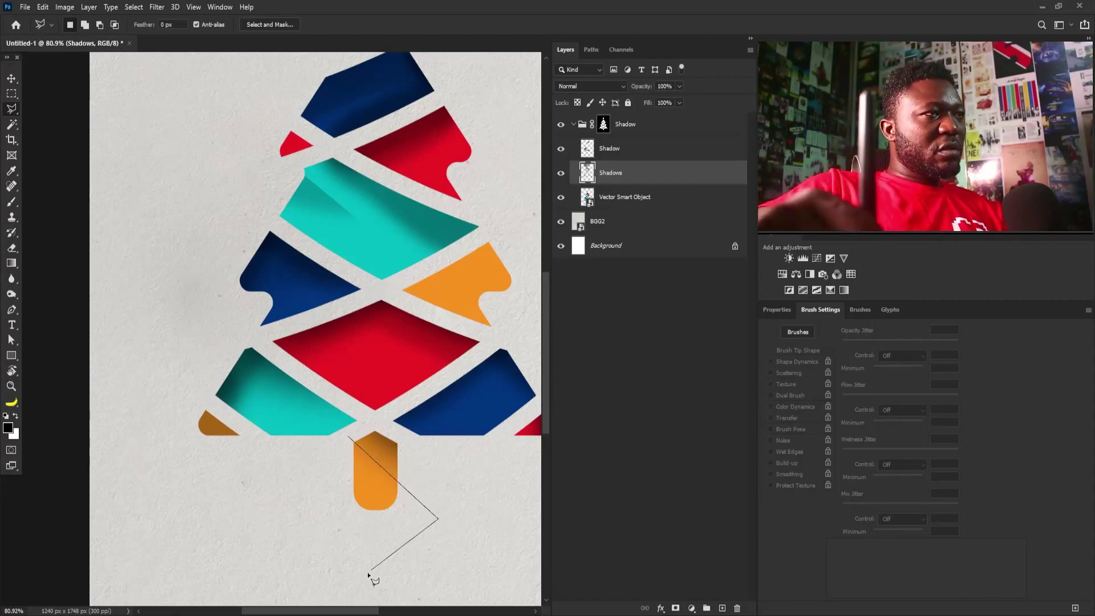
click(612, 146)
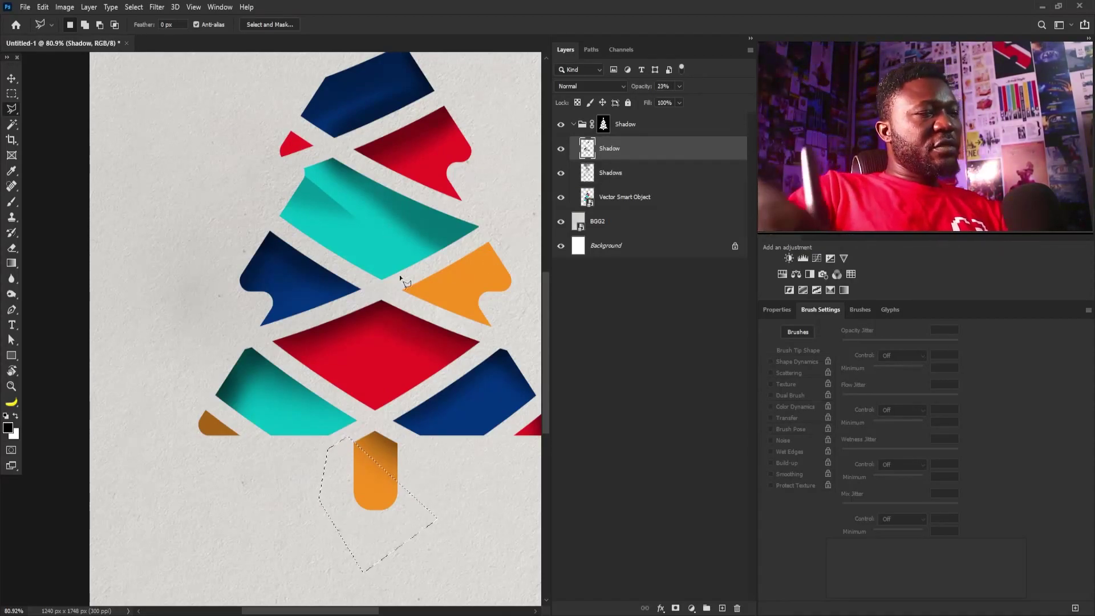
key(b)
drag(365, 411, 354, 407)
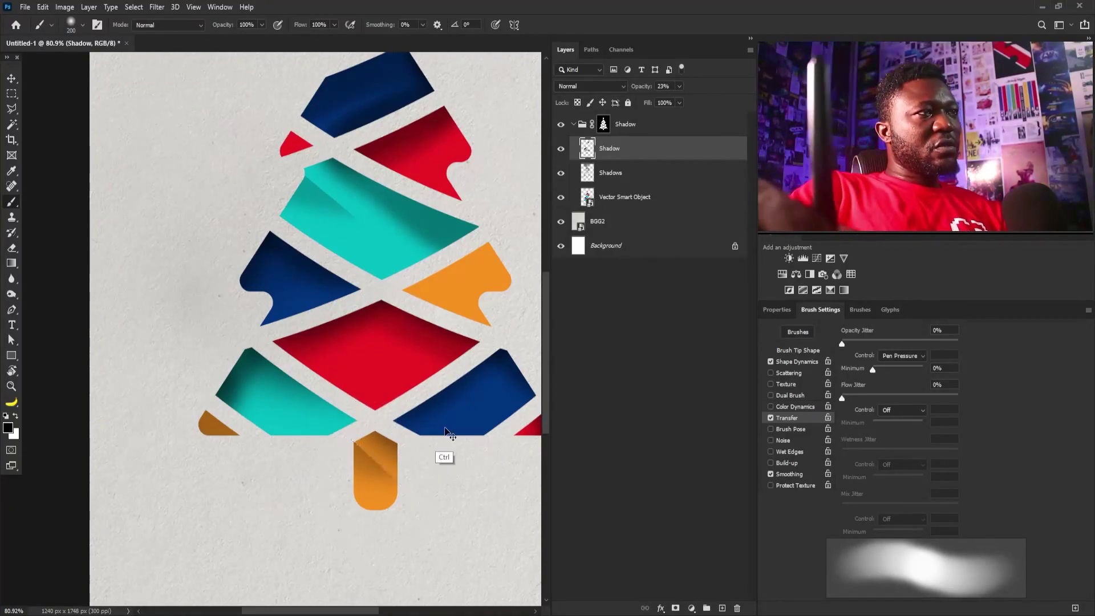
- Soften the lower-right part of the trunk's fold shadow with the soft Eraser enlarged to 125 px
scroll(444, 432, down, 3)
scroll(386, 391, up, 6)
key(e)
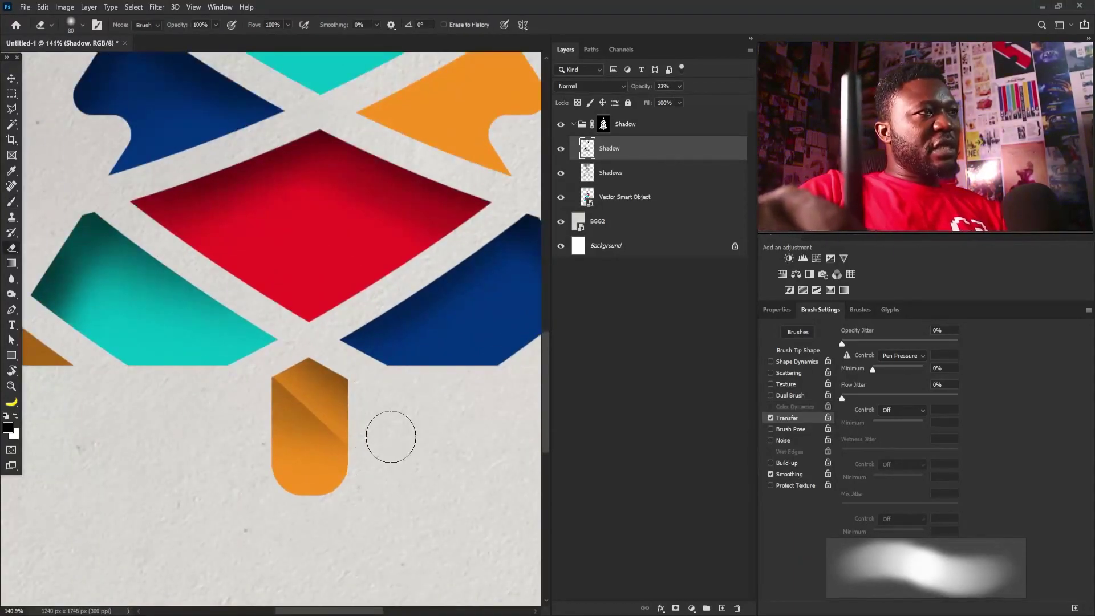
key(bracketright)
key(bracketright)
key(bracketright)
drag(361, 440, 351, 491)
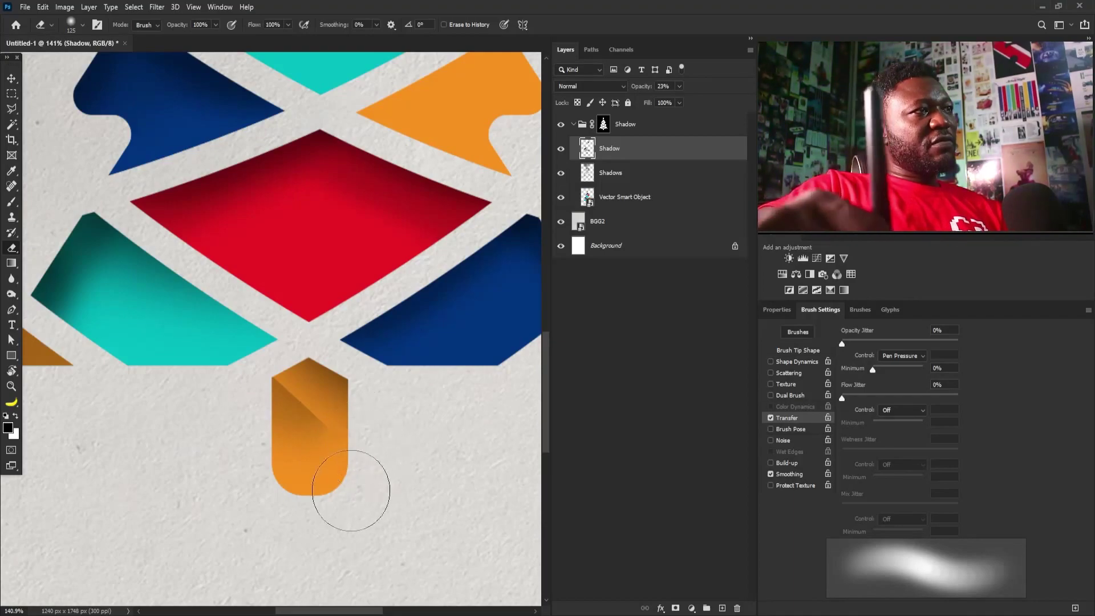
scroll(342, 465, down, 6)
key(ctrl+0)
- On the Shadows layer, outline the unshaded orange piece at the tree's right side with a Polygonal Lasso selection
click(622, 199)
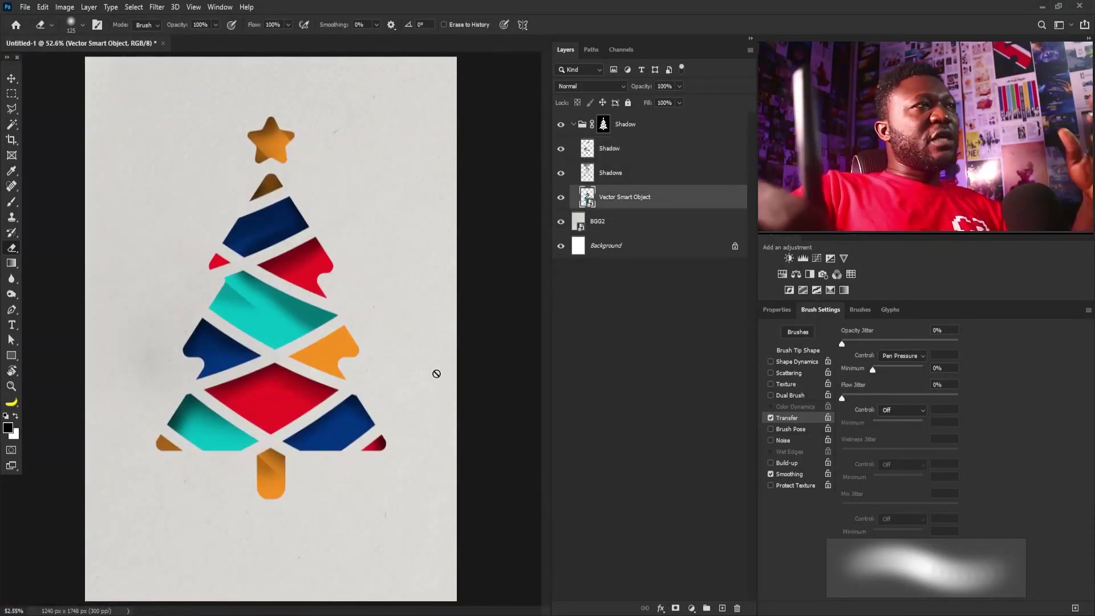
scroll(331, 391, up, 2)
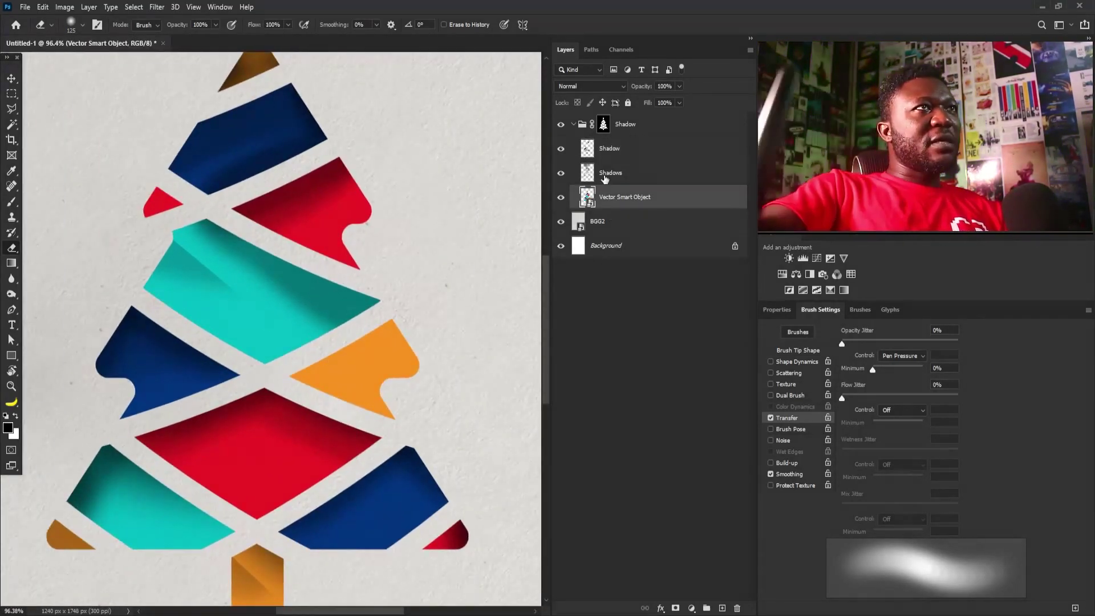
click(605, 173)
scroll(379, 379, up, 1)
key(l)
click(267, 381)
click(409, 301)
click(462, 374)
click(416, 453)
click(268, 381)
- Shade the upper edge of the selected orange piece with the soft brush, reducing it to 200 px, and deselect
key(b)
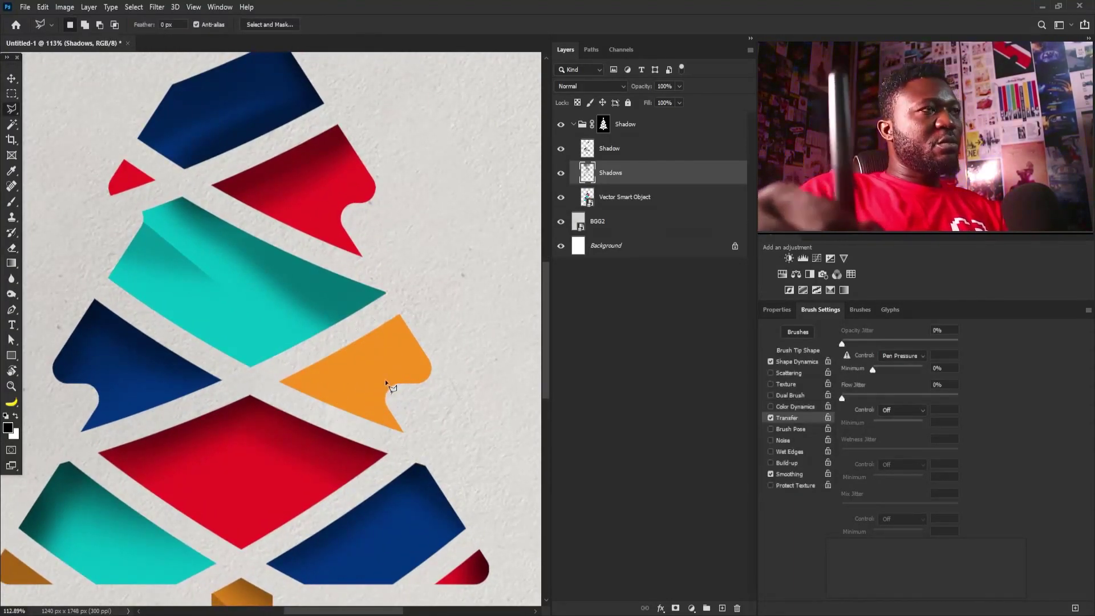
mouse_move(422, 261)
mouse_down()
mouse_move(285, 342)
mouse_move(331, 329)
mouse_up()
key(bracketleft)
key(bracketleft)
key(ctrl+d)
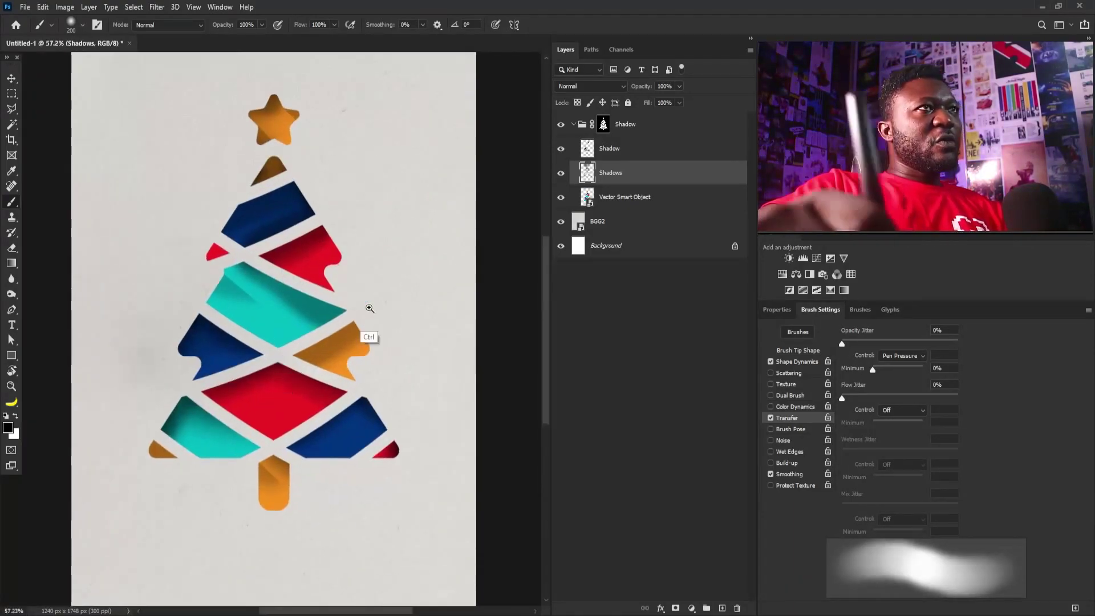
- Add a Levels adjustment clipped to the Vector Smart Object and brighten its midtones to 1.43
ctrl+click(331, 329)
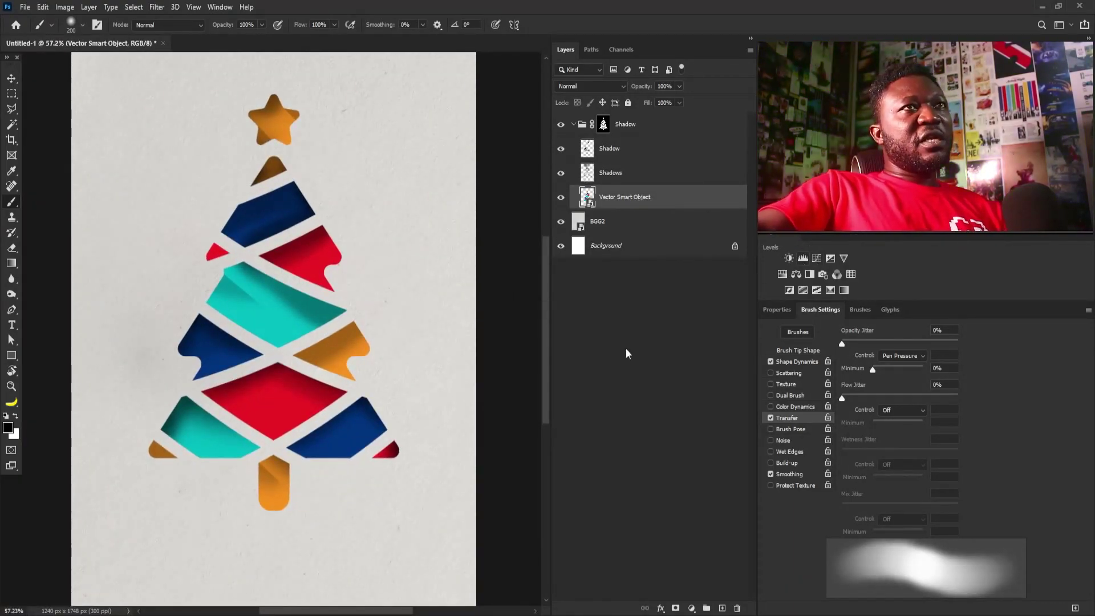
click(802, 258)
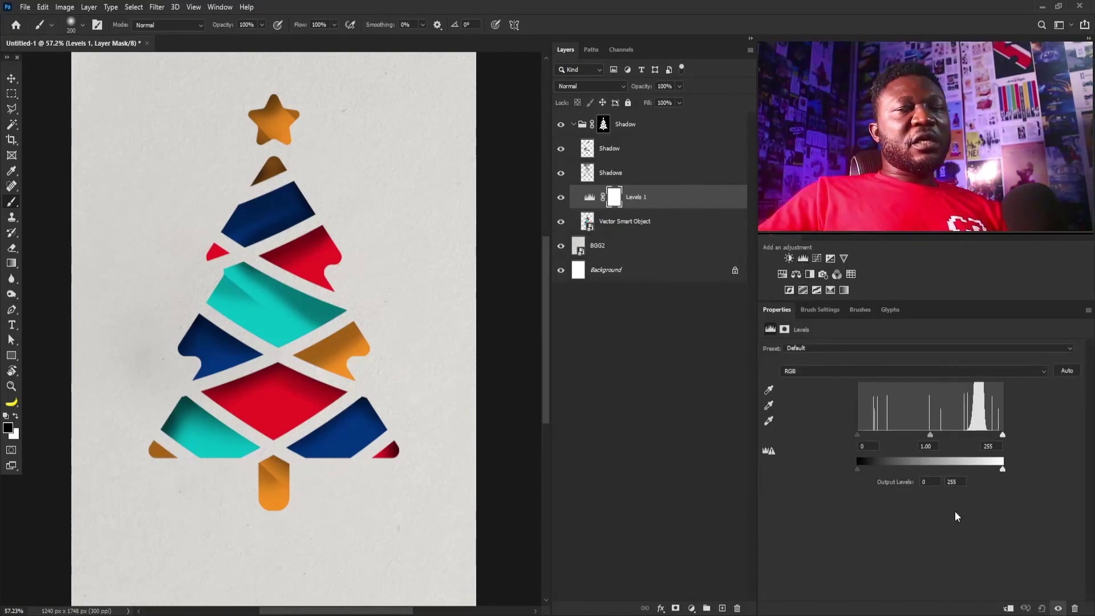
click(1008, 609)
drag(930, 434, 909, 432)
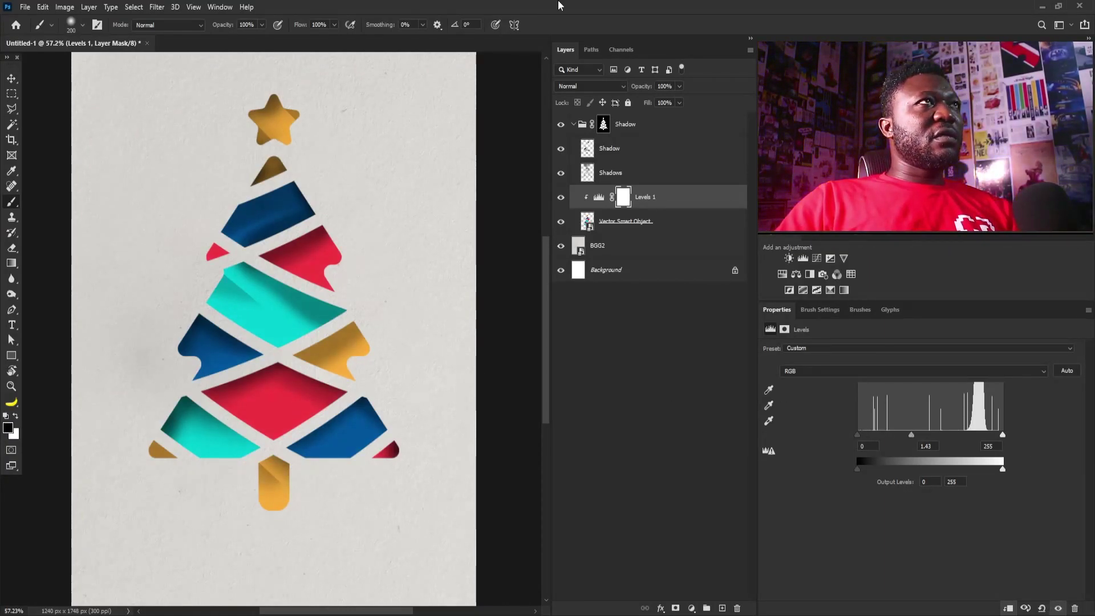
drag(373, 239, 364, 250)
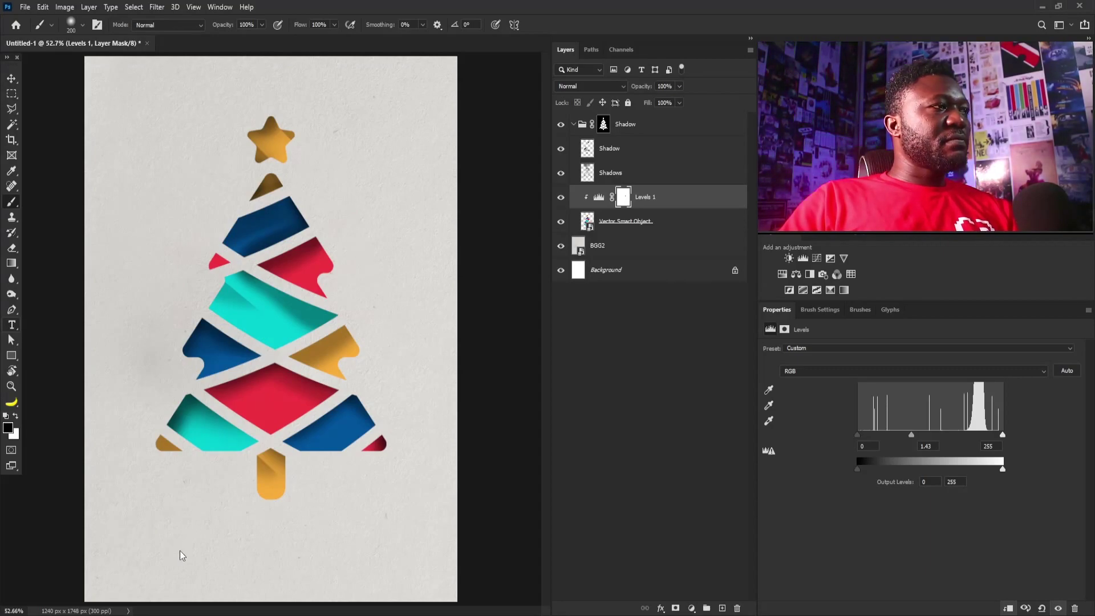
- Collapse the Shadow group and add the text "Merry Christmas" above it in the layer stack, placed below the tree trunk
click(11, 325)
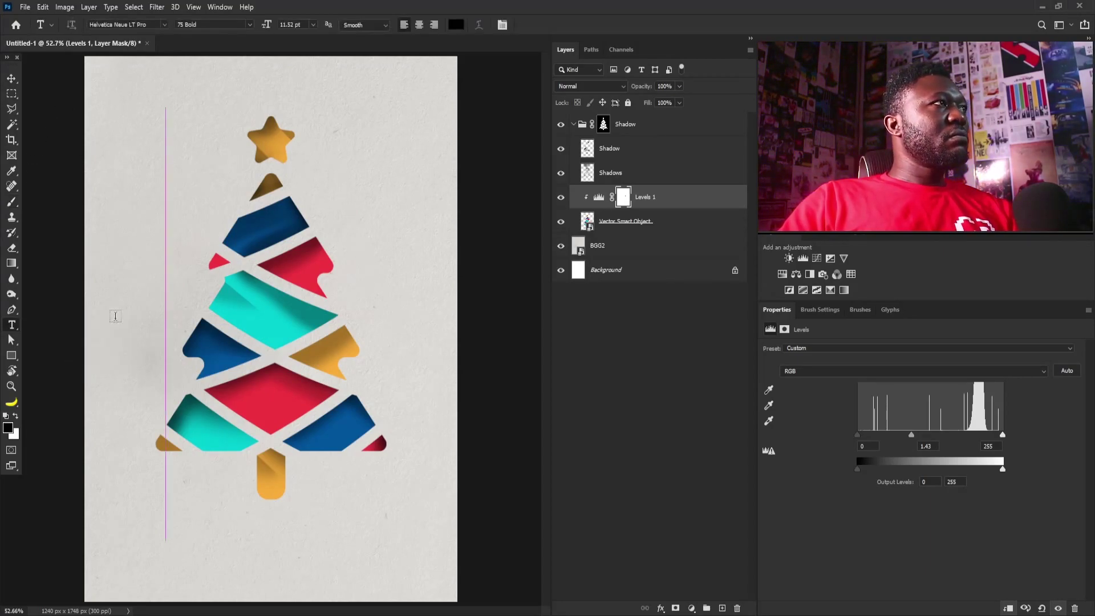
click(171, 552)
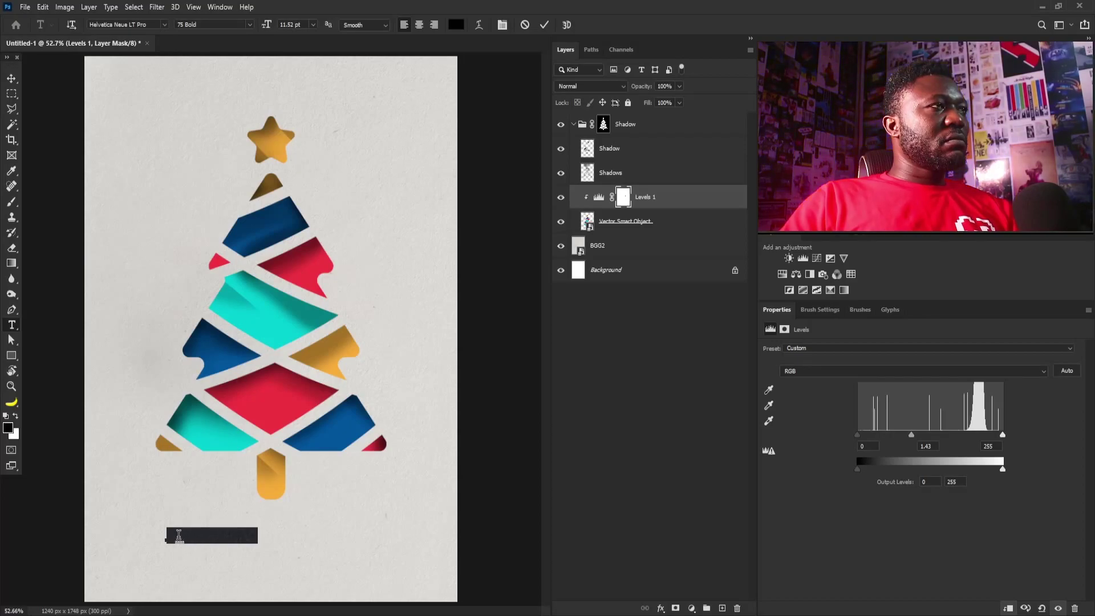
key(Escape)
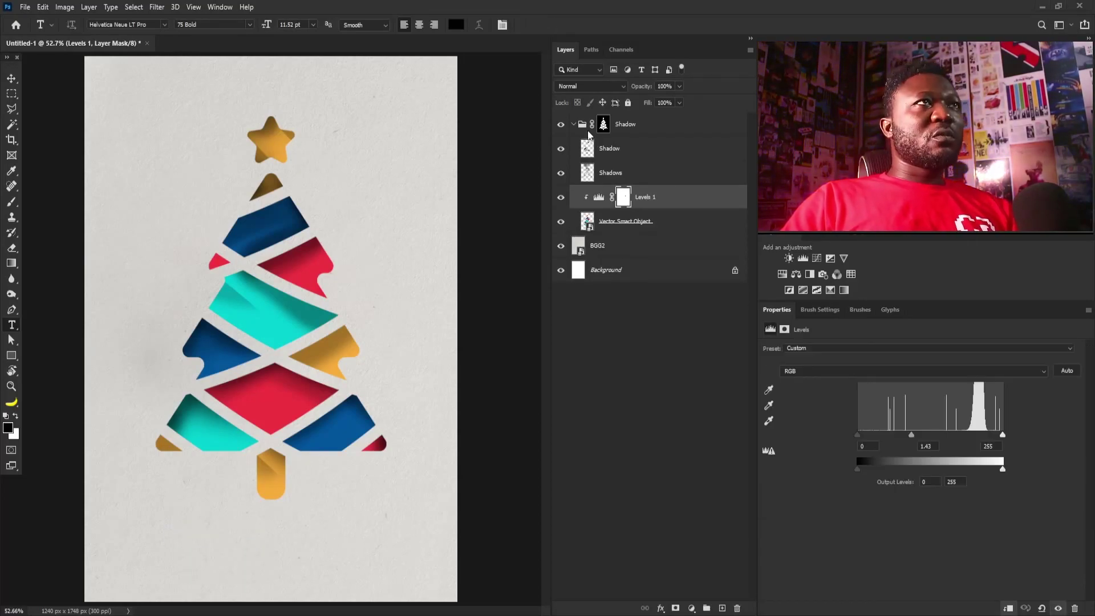
click(573, 124)
click(208, 550)
text(Me)
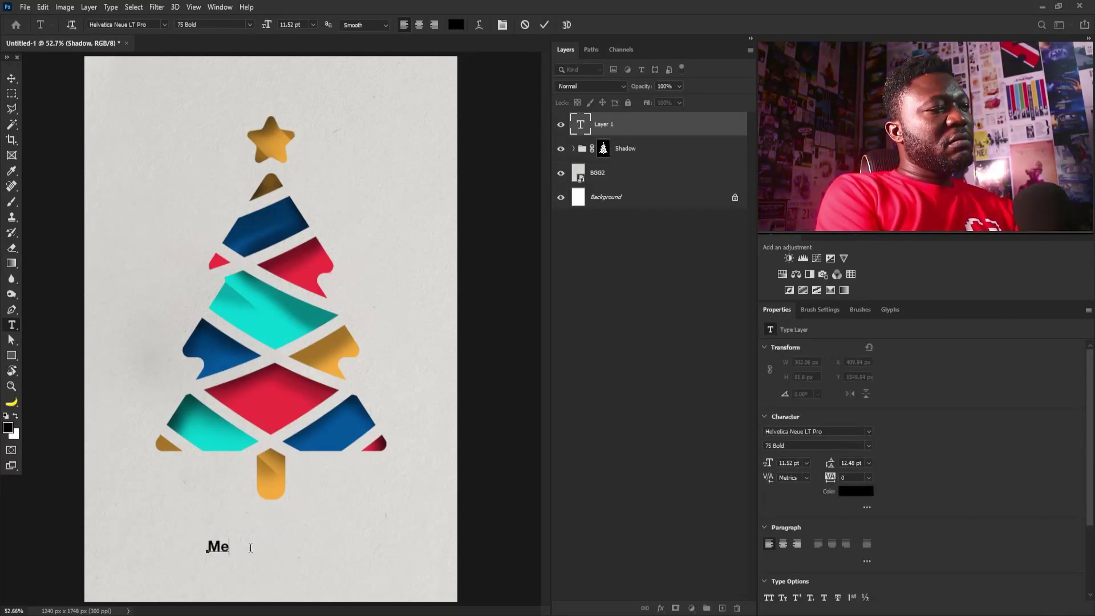
text(rry Christmas)
- Recolour all of the Merry Christmas text with the red sampled from the large red piece of the tree
key(ctrl+a)
click(855, 493)
click(306, 393)
click(789, 267)
- Browse the font list and try to apply the Hefalo script font to the greeting text
click(164, 25)
scroll(306, 282, up, 1)
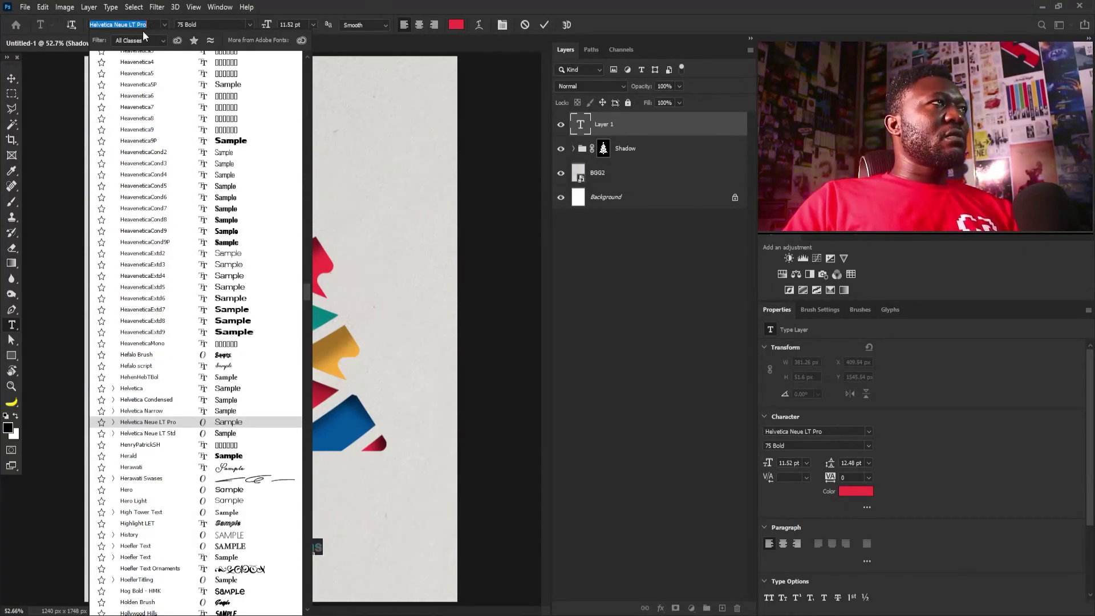
scroll(142, 31, up, 10)
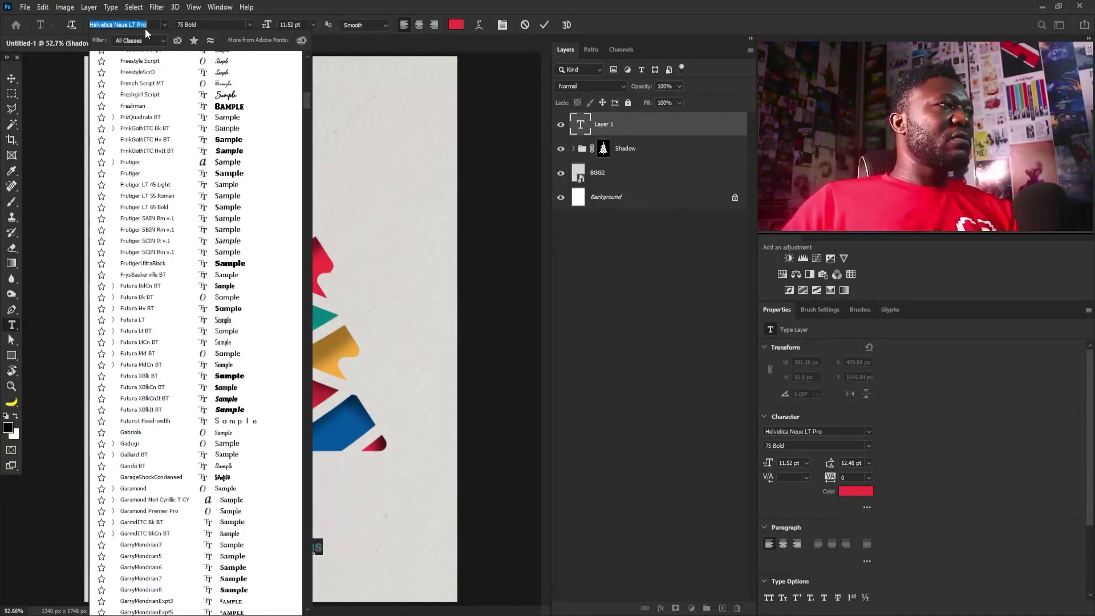
click(133, 24)
text(hefal)
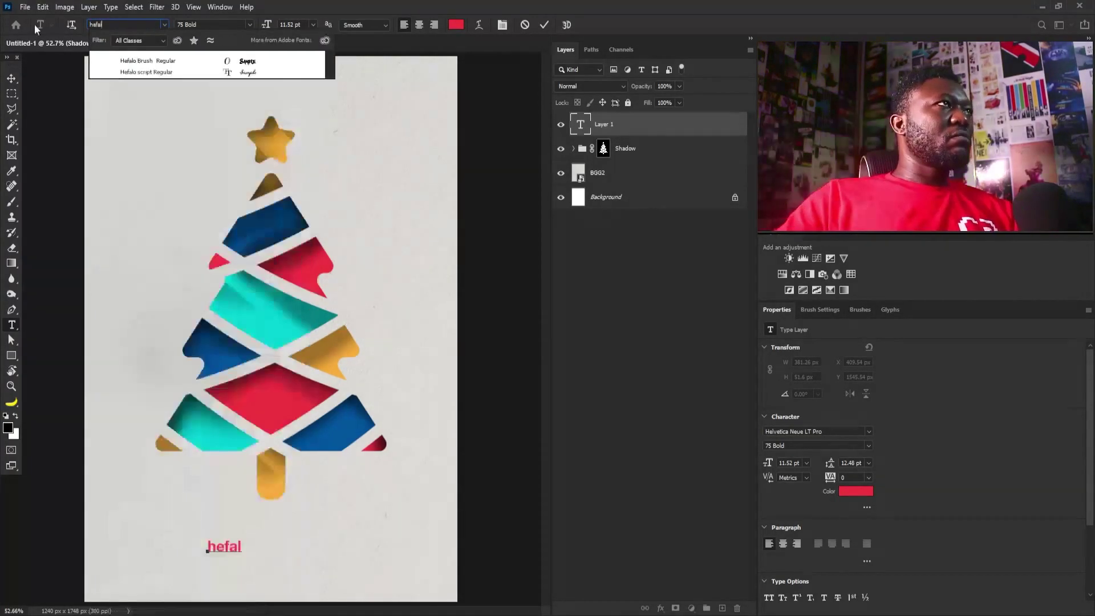
click(242, 73)
click(11, 78)
key(Delete)
- Set the font of the whole Merry Christmas text to Hefalo script and commit the text edit
key(ctrl)
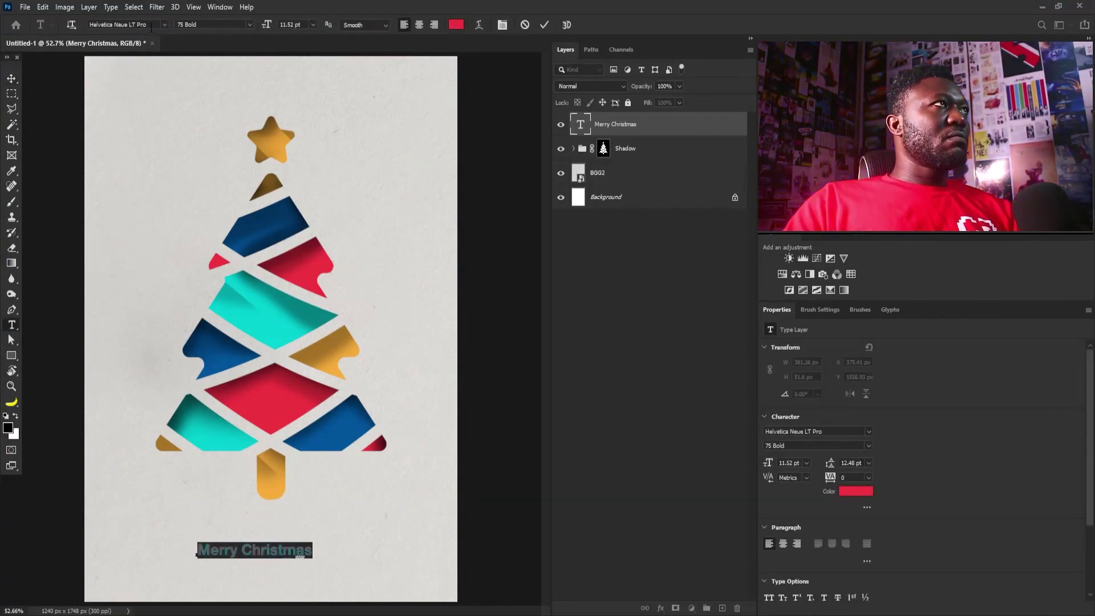
text(hefa)
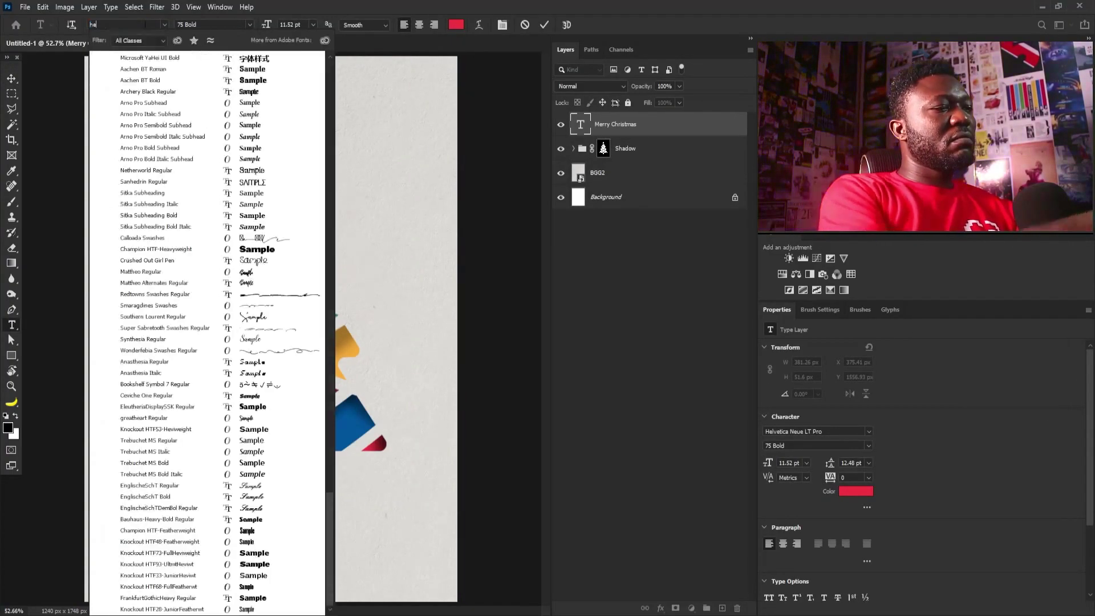
click(229, 73)
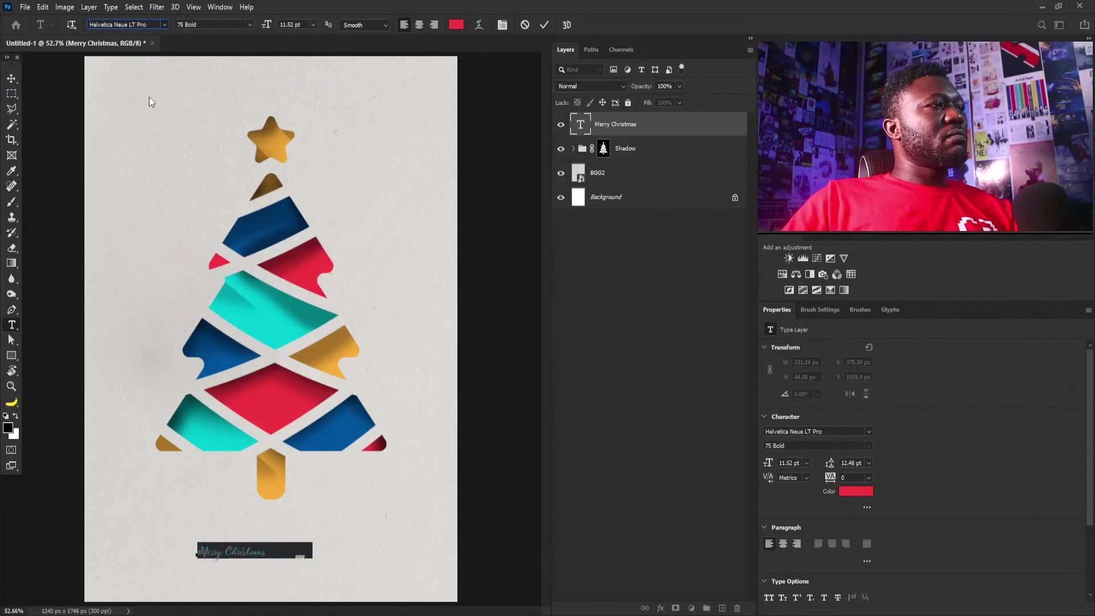
click(13, 80)
- Scale the Merry Christmas text proportionally to 356.81% with Free Transform and position it just below the tree trunk
key(ctrl+t)
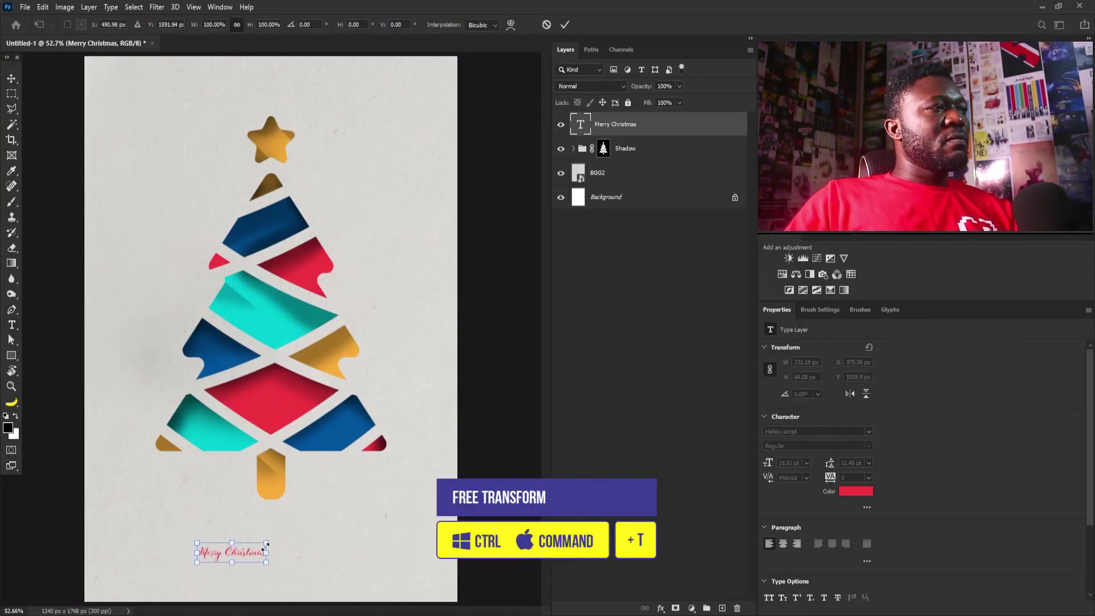
drag(293, 530, 345, 517)
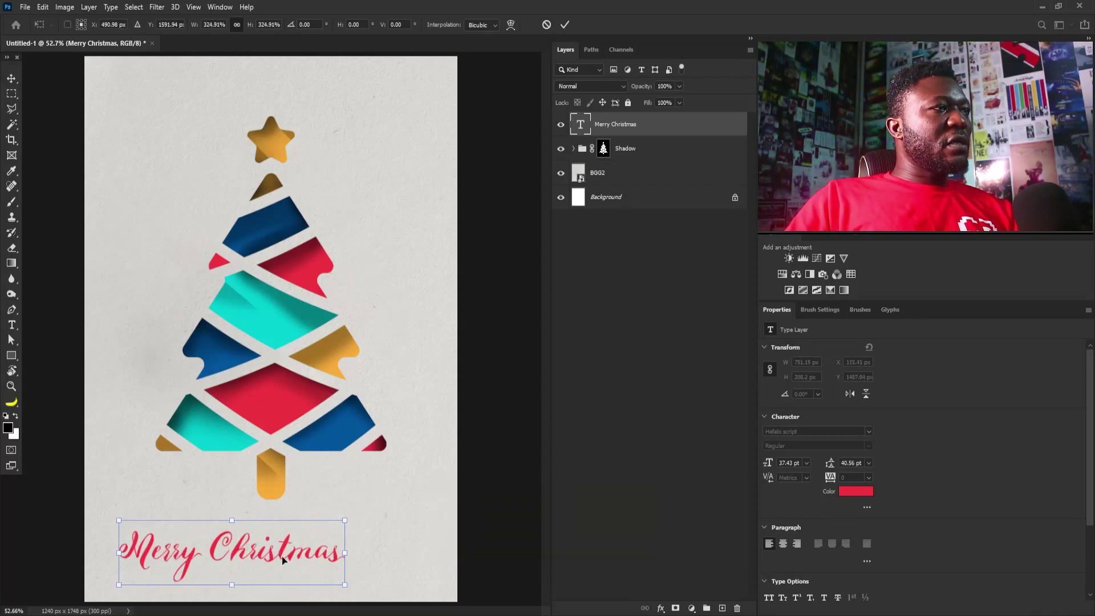
drag(319, 551, 386, 501)
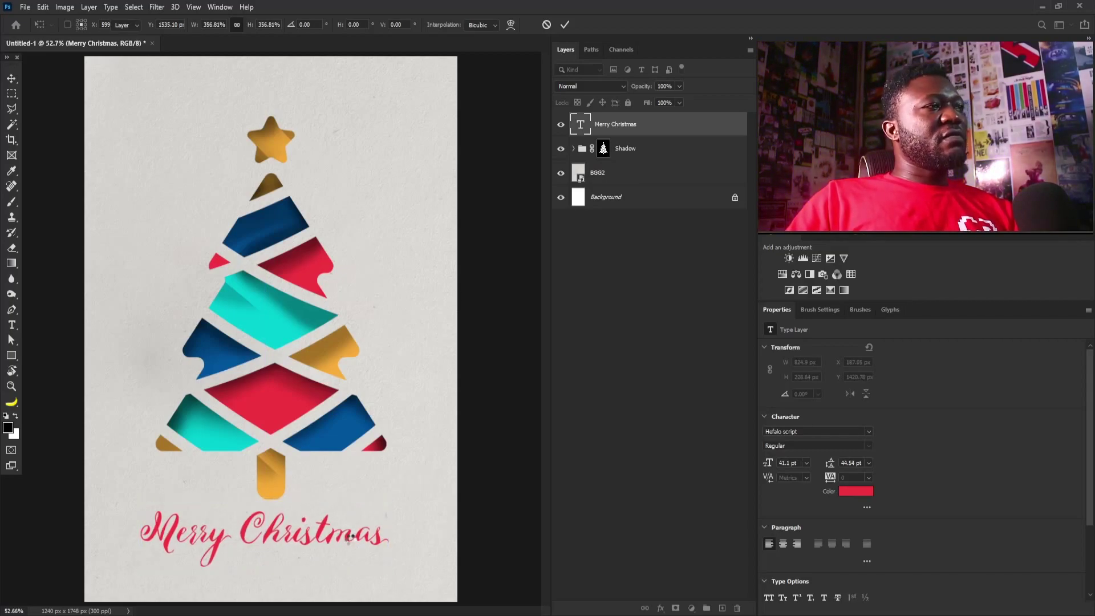
key(Return)
drag(339, 548, 334, 544)
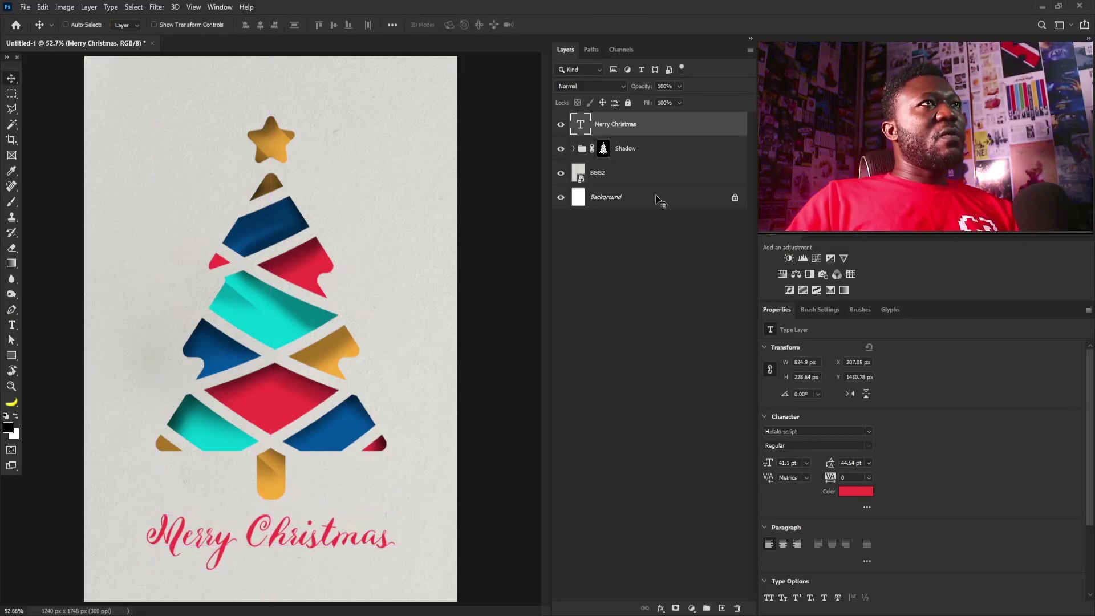
- Select the Merry Christmas text together with the Shadow group and move both slightly up and to the right
shift+click(626, 148)
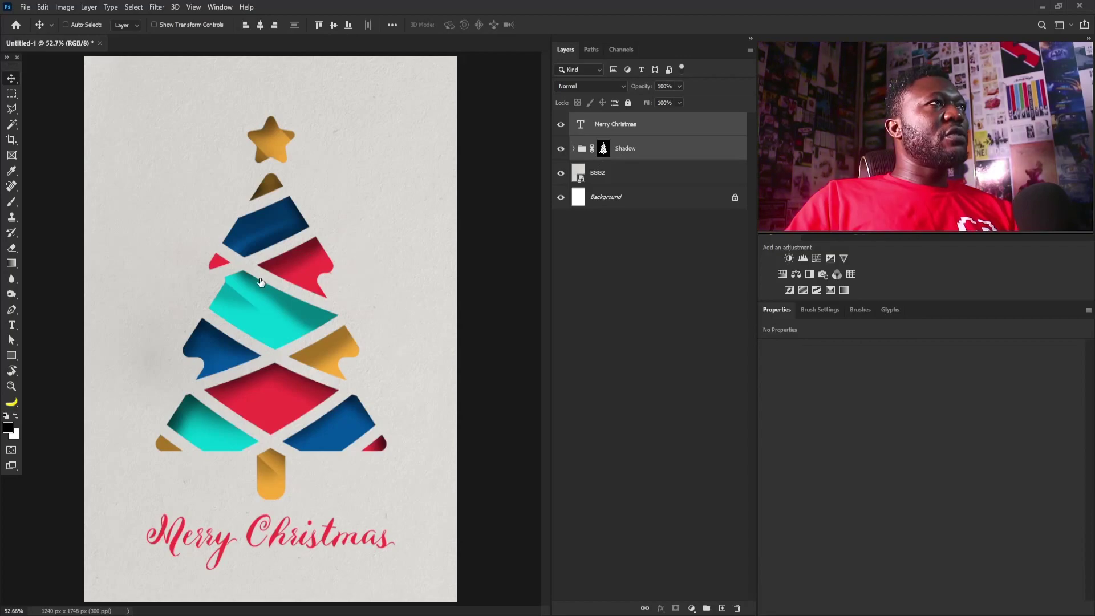
drag(260, 282, 272, 273)
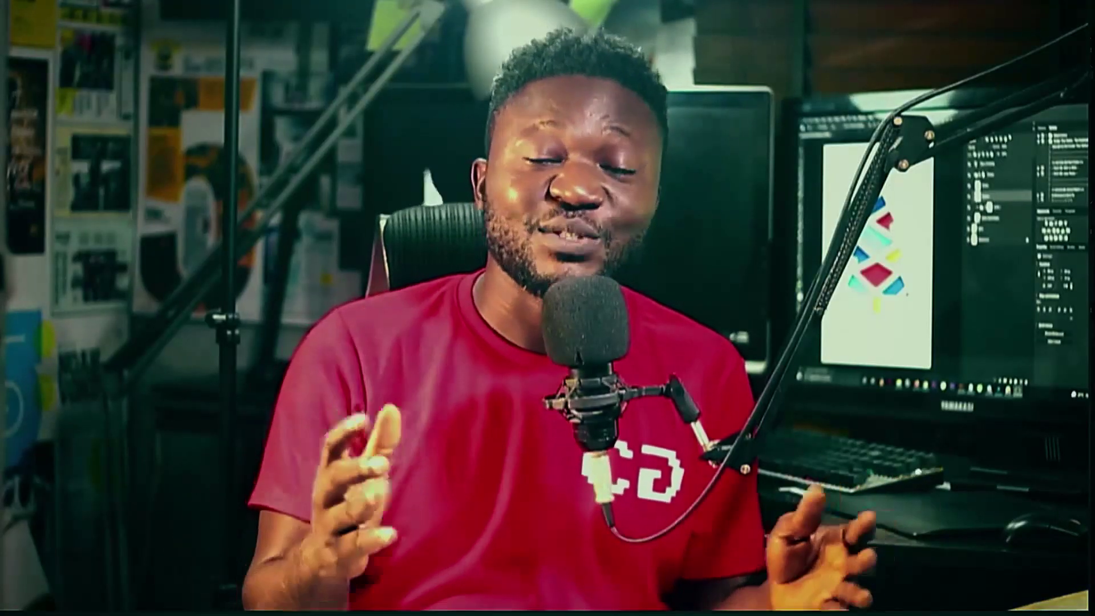